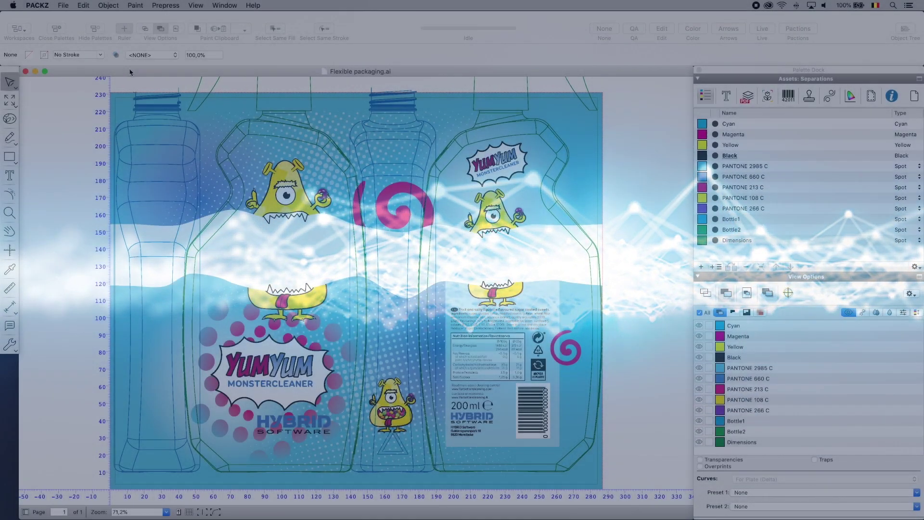
Step: Toggle the bottle label artwork to outline view and back to full-colour preview
{"action": "key", "text": "super+y"}
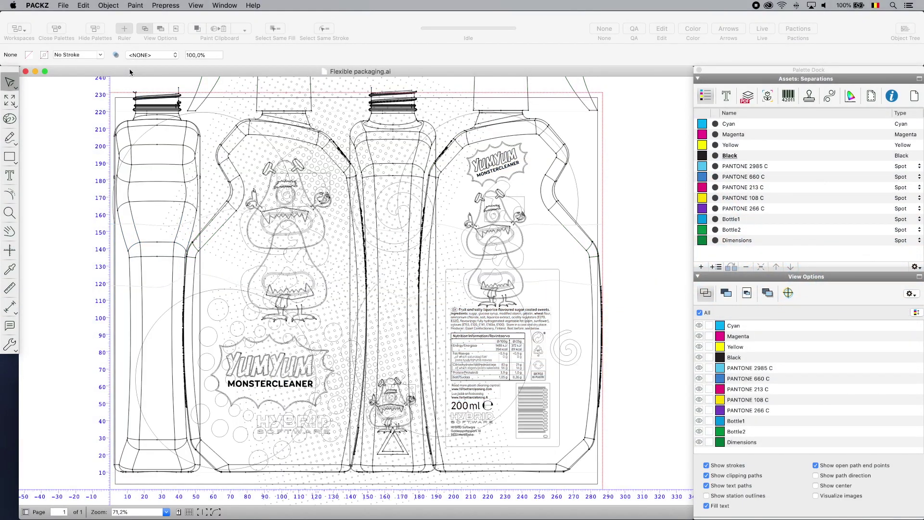
{"action": "key", "text": "super+y"}
Step: Fit the trim box to the Diecut group ignoring stroke (281 × 225 mm) and set the art box to None
{"action": "key", "text": "super+shift+o"}
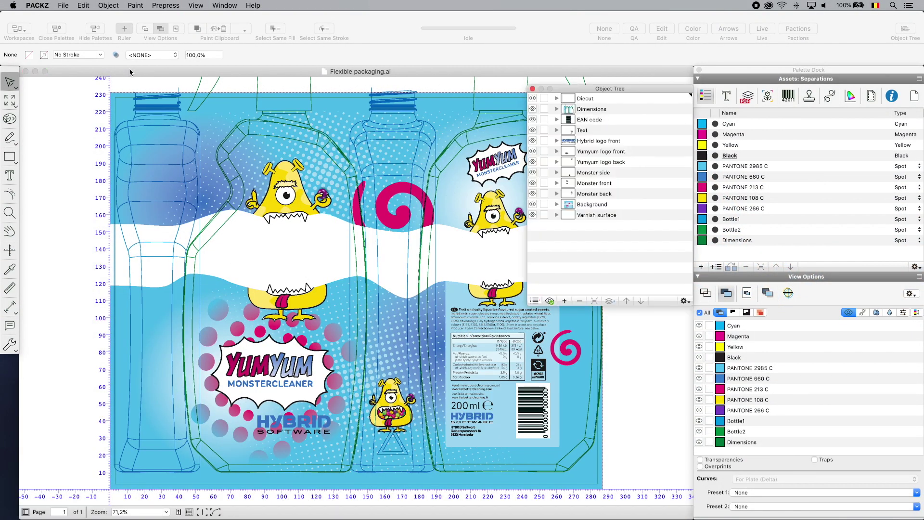
{"action": "left_click", "coordinate": [684, 99]}
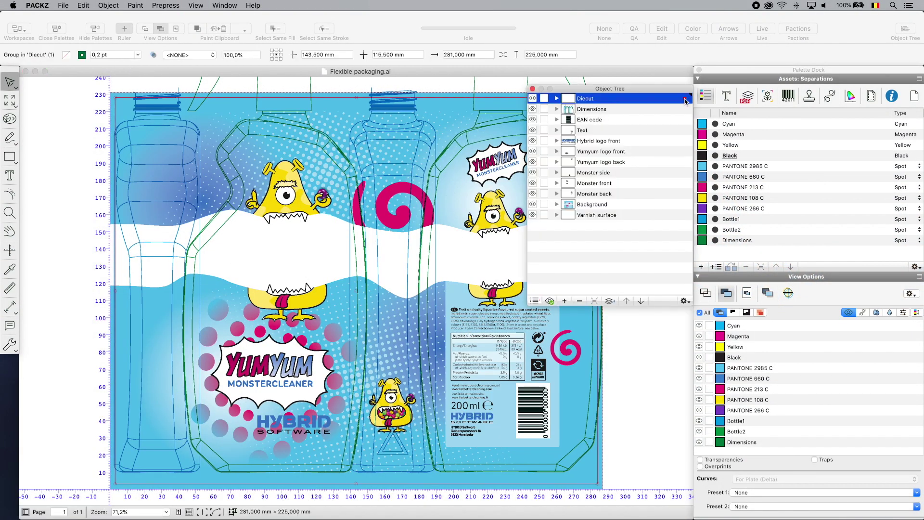
{"action": "left_click", "coordinate": [871, 97]}
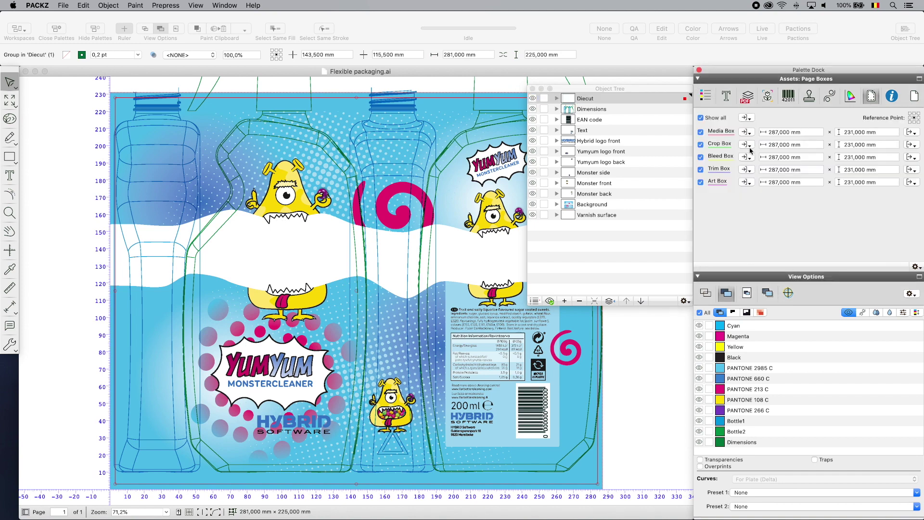
{"action": "left_click", "coordinate": [744, 171]}
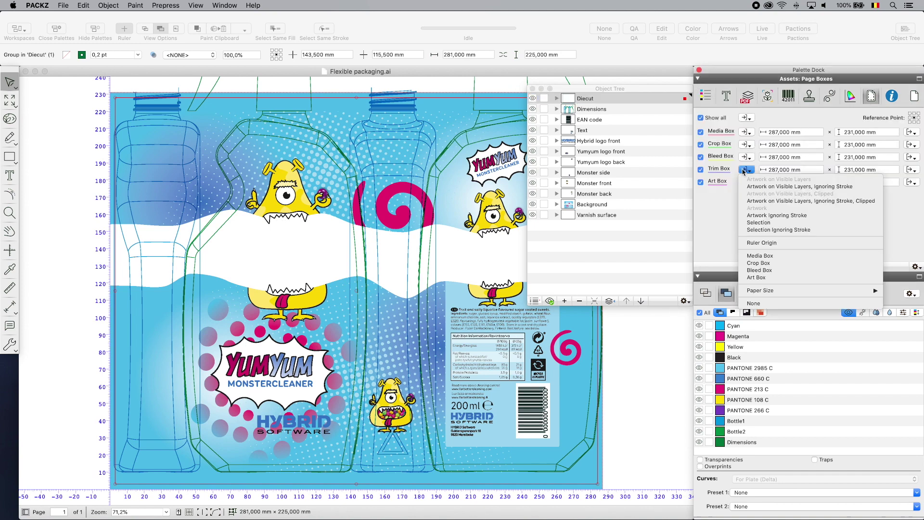
{"action": "left_click", "coordinate": [756, 231]}
{"action": "left_click", "coordinate": [750, 184]}
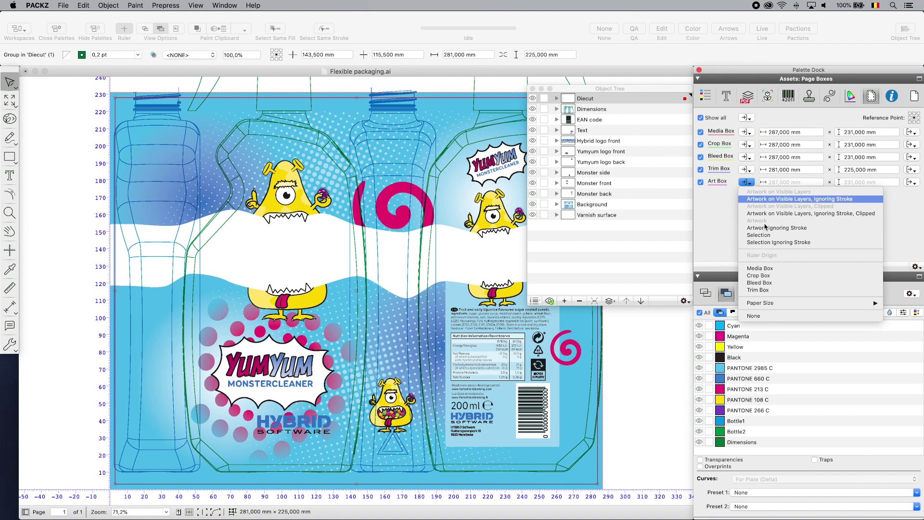
{"action": "left_click", "coordinate": [755, 318]}
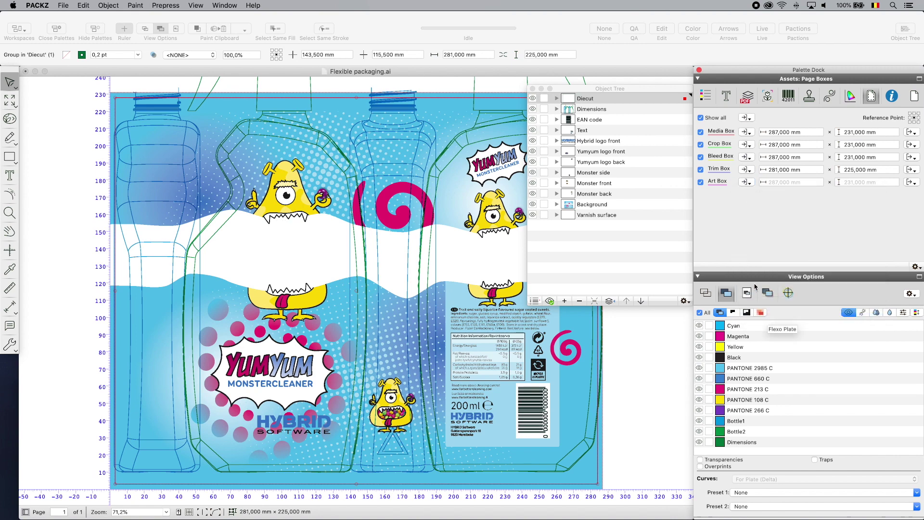
{"action": "left_click", "coordinate": [706, 96]}
{"action": "left_click", "coordinate": [740, 240]}
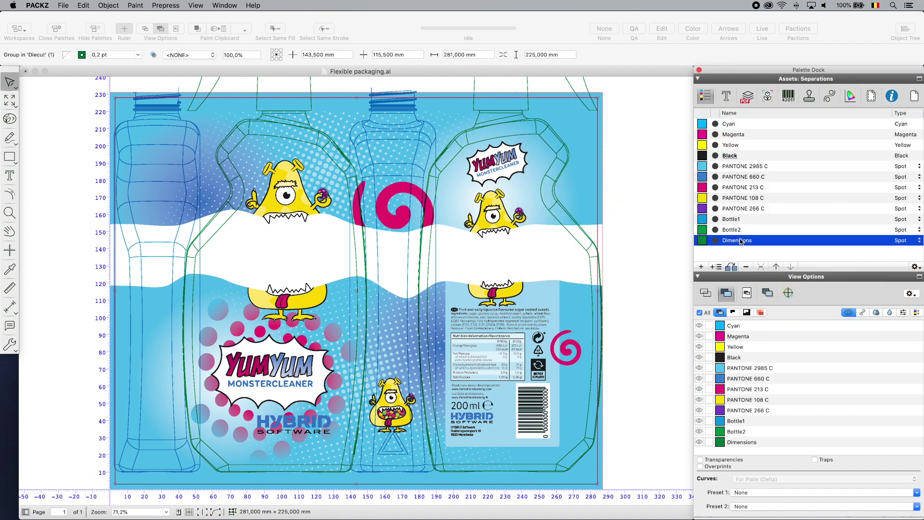
Step: Remap the Dimensions separation to the Custom Ink Book and make the diecut stroke overprint
{"action": "left_click", "coordinate": [731, 267]}
{"action": "left_click", "coordinate": [804, 106]}
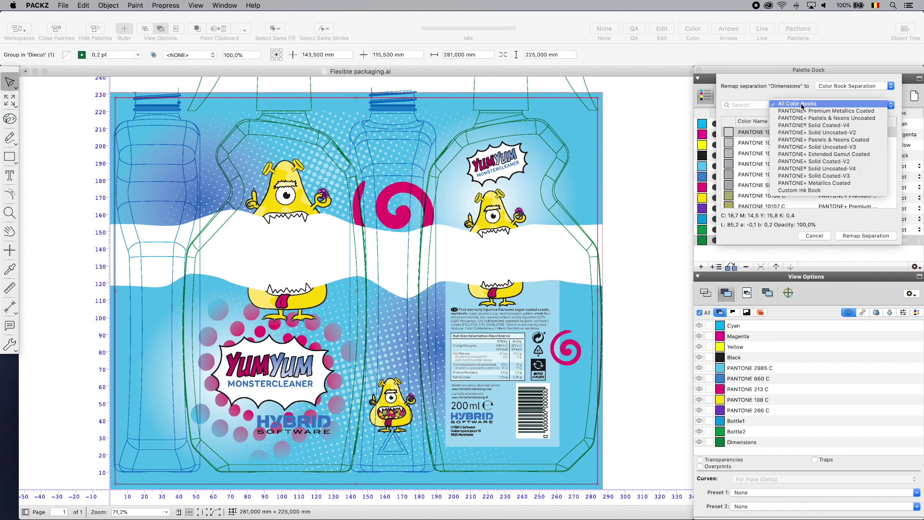
{"action": "left_click", "coordinate": [802, 190]}
{"action": "left_click", "coordinate": [866, 236]}
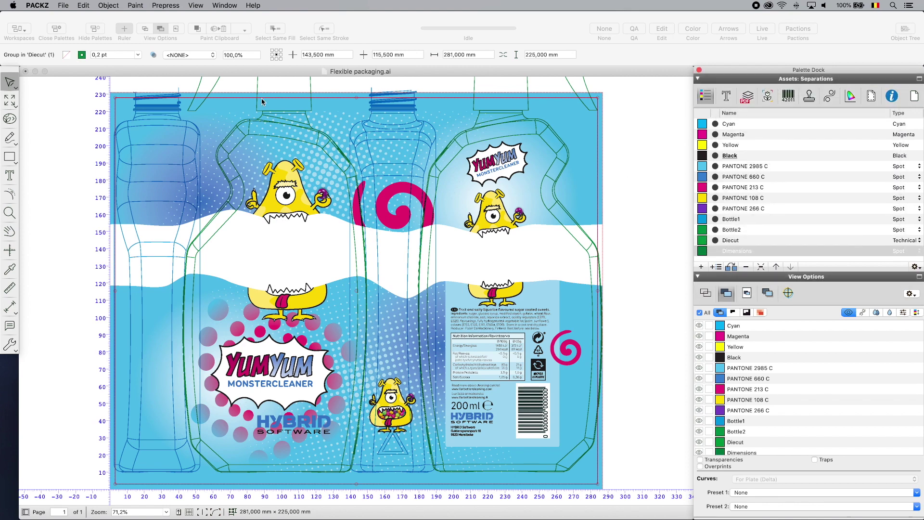
{"action": "left_click", "coordinate": [81, 54]}
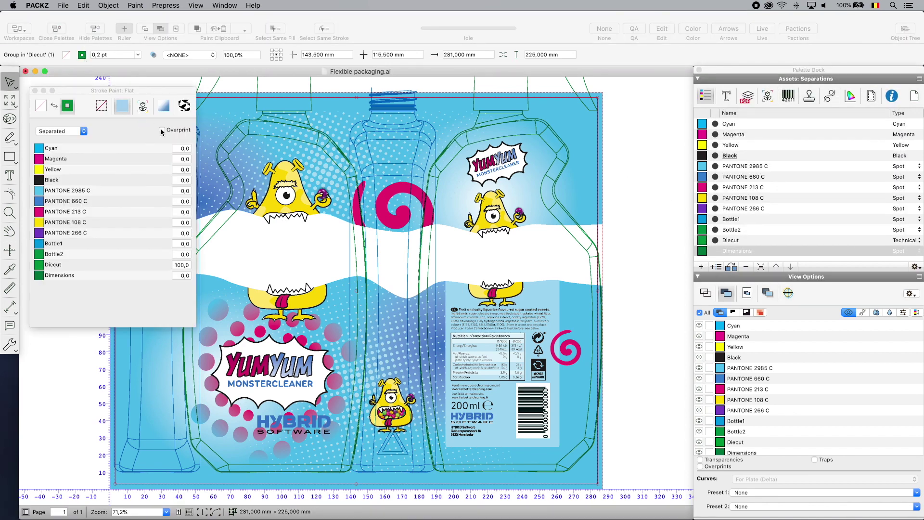
{"action": "left_click", "coordinate": [161, 131]}
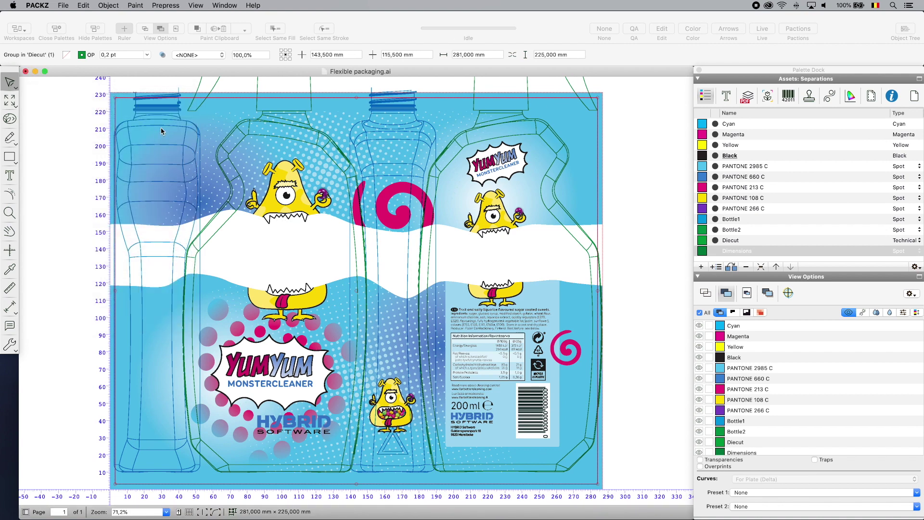
Step: Merge the Bottle2 separation into Bottle1
{"action": "left_click", "coordinate": [724, 233]}
{"action": "left_click", "coordinate": [731, 267]}
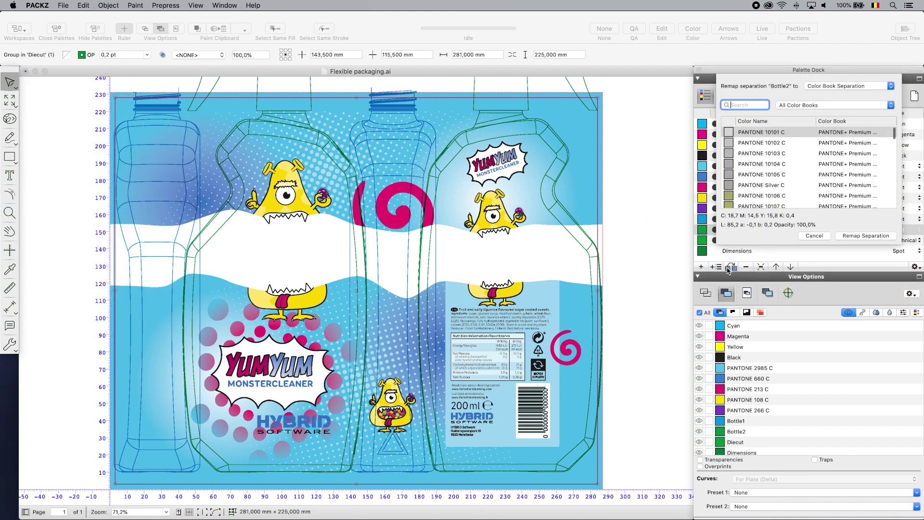
{"action": "left_click", "coordinate": [853, 85]}
{"action": "left_click", "coordinate": [849, 172]}
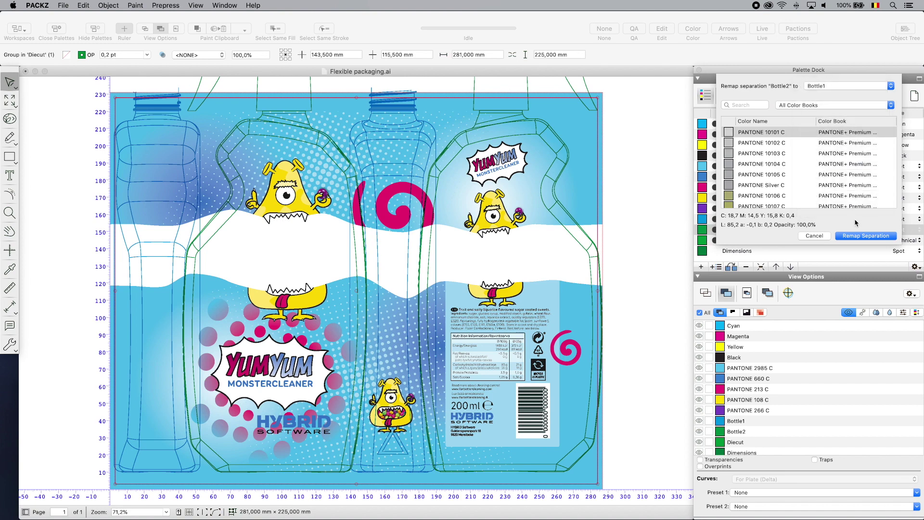
{"action": "left_click", "coordinate": [864, 235]}
Step: Rename the Bottle1 separation to Bottle and set its type to Technical
{"action": "double_click", "coordinate": [737, 223]}
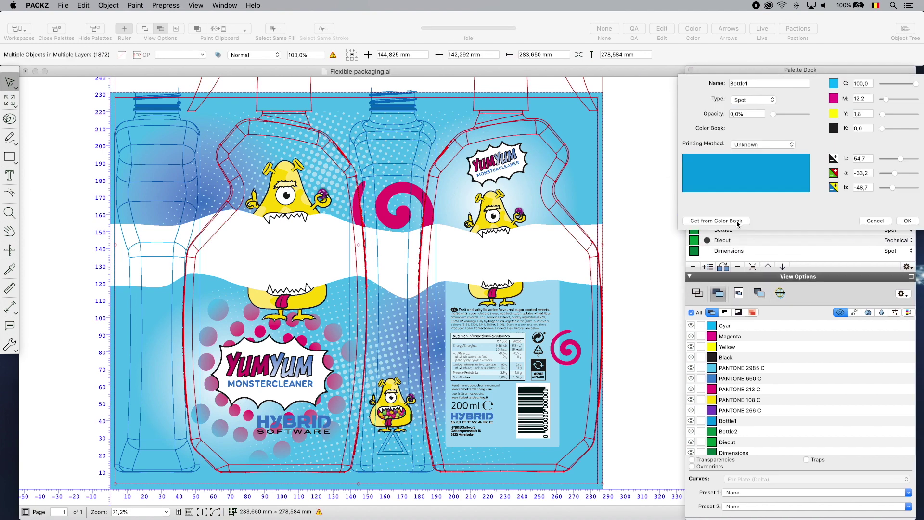
{"action": "left_click", "coordinate": [750, 84]}
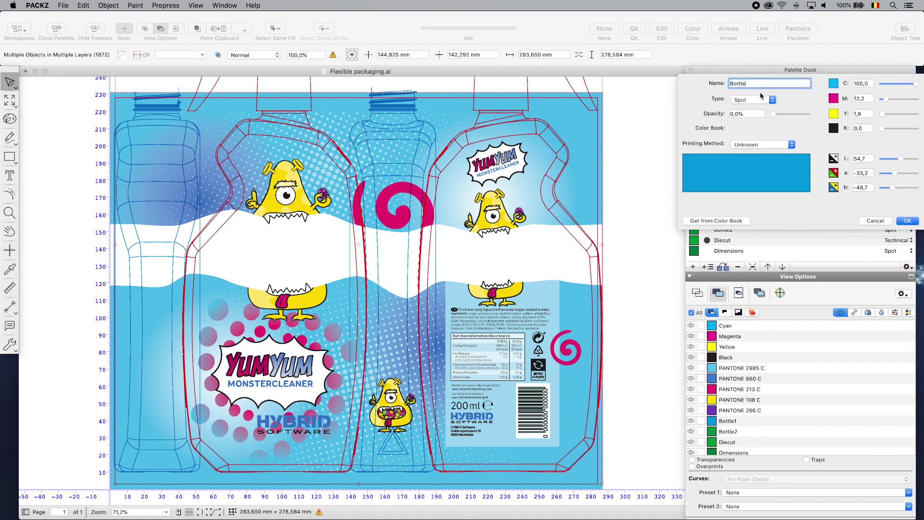
{"action": "left_click", "coordinate": [760, 98]}
{"action": "left_click", "coordinate": [757, 109]}
{"action": "left_click", "coordinate": [901, 221]}
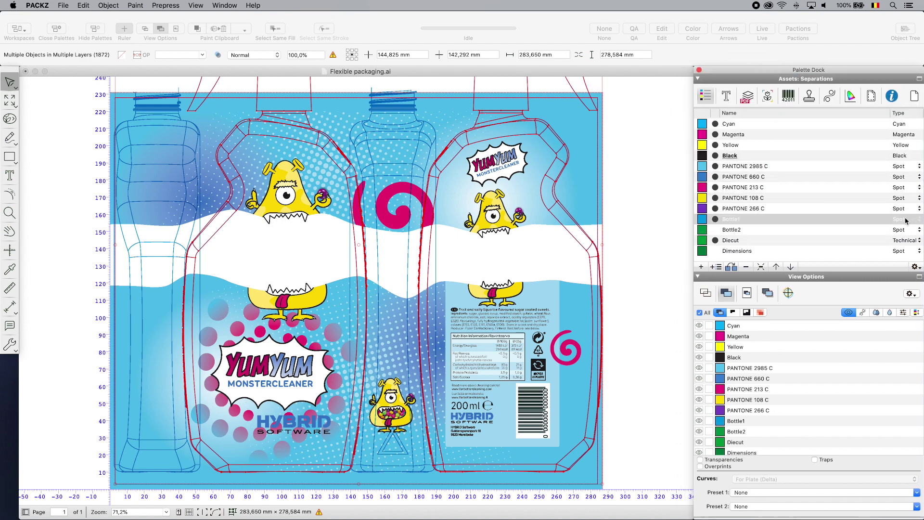
Step: Set the dimension reference to the Bleed Box and flip the overall width and height dimension sides
{"action": "left_click", "coordinate": [740, 39]}
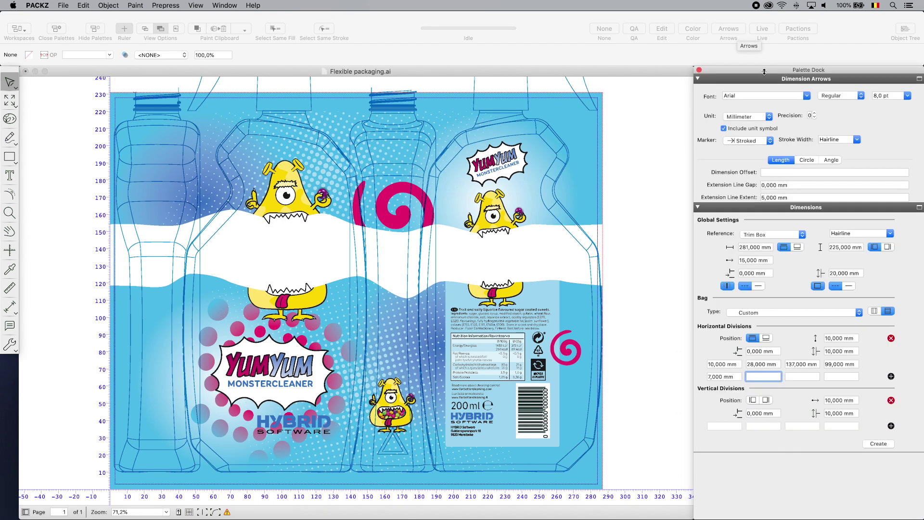
{"action": "left_click", "coordinate": [877, 445]}
{"action": "left_click", "coordinate": [786, 236]}
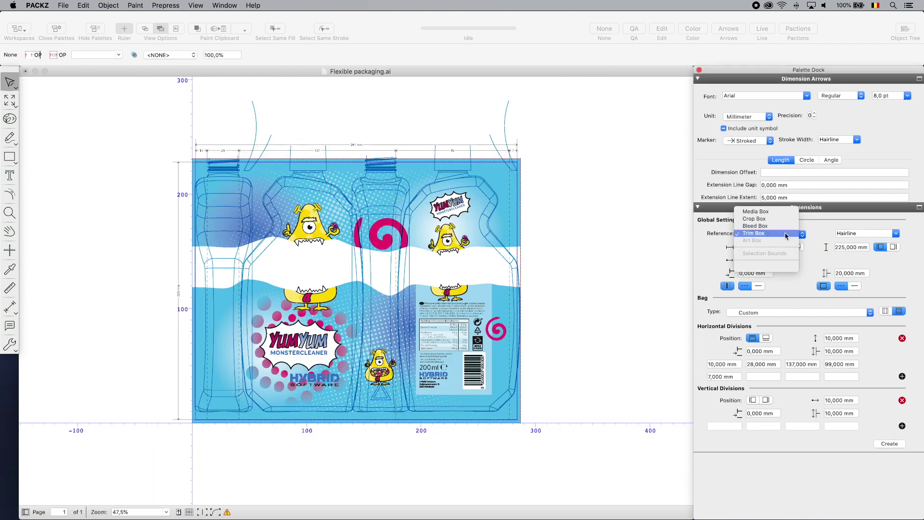
{"action": "left_click", "coordinate": [784, 226]}
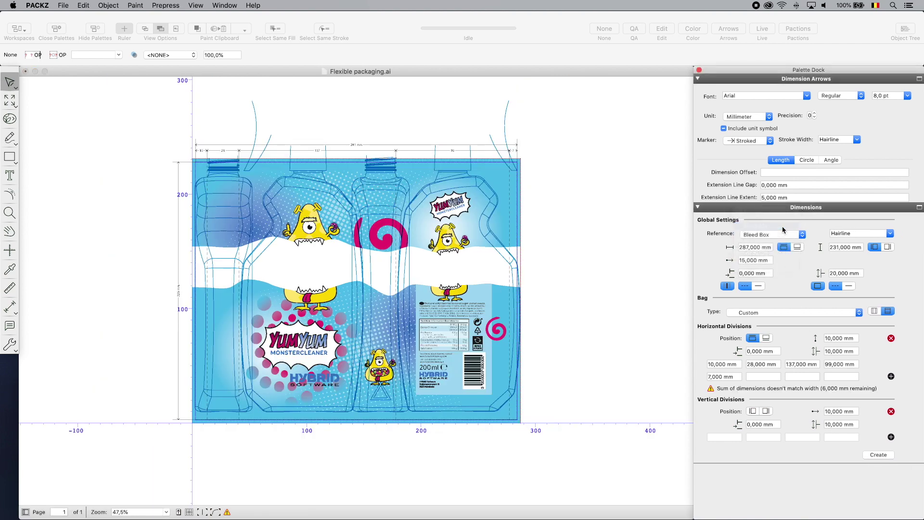
{"action": "left_click", "coordinate": [797, 248]}
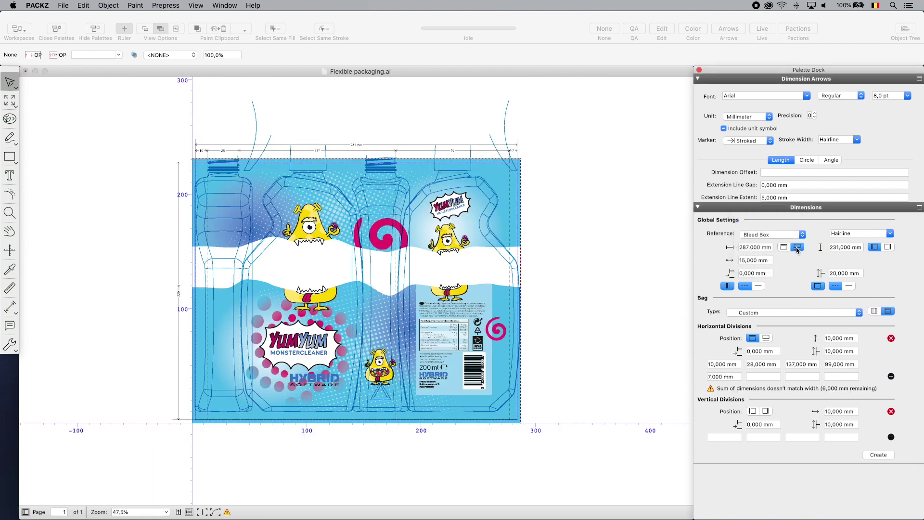
{"action": "left_click", "coordinate": [893, 248]}
Step: Replace horizontal divisions with vertical divisions of 3, 25, 175, 25 and 3 mm, then create the dimension lines
{"action": "left_click", "coordinate": [754, 339]}
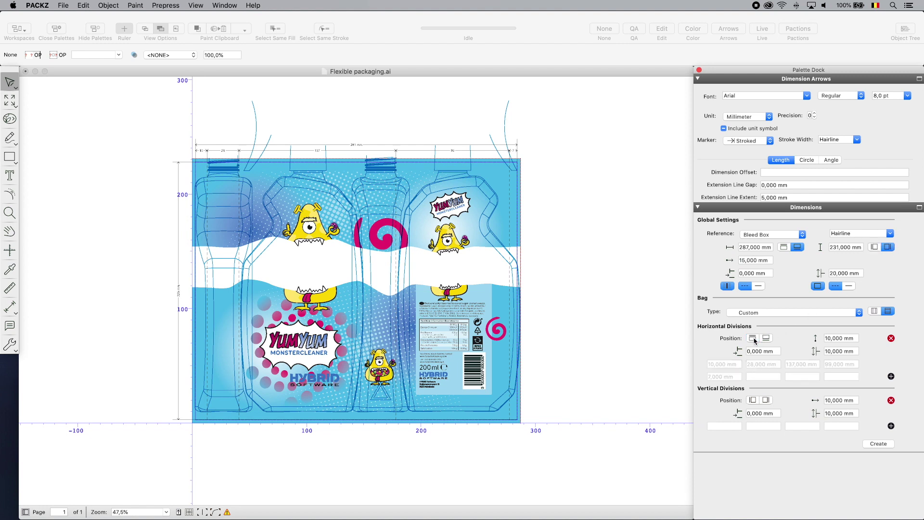
{"action": "left_click", "coordinate": [766, 401]}
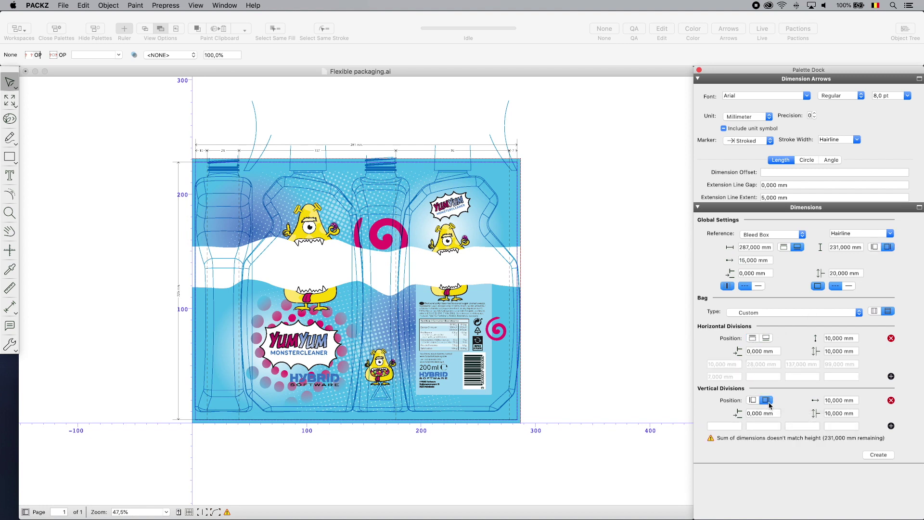
{"action": "left_click", "coordinate": [725, 425]}
{"action": "type", "text": "3"}
{"action": "key", "text": "Tab"}
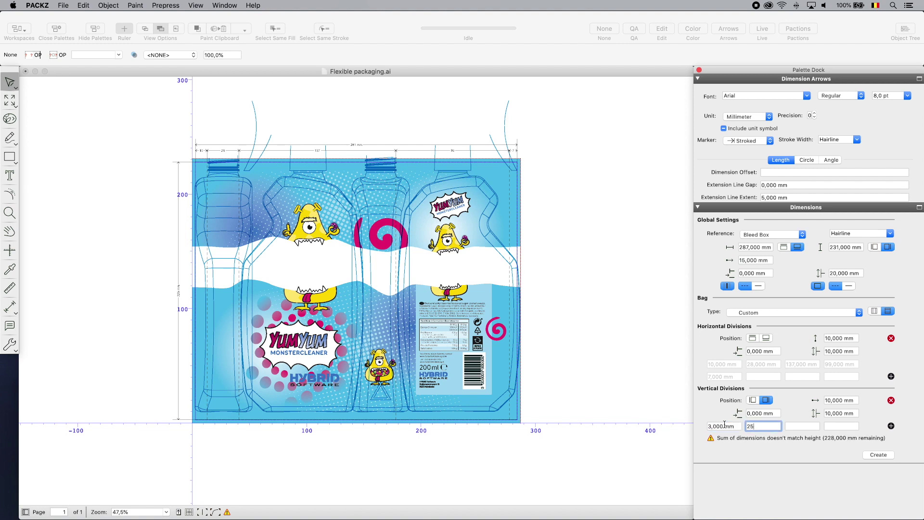
{"action": "key", "text": "Tab"}
{"action": "key", "text": "Tab"}
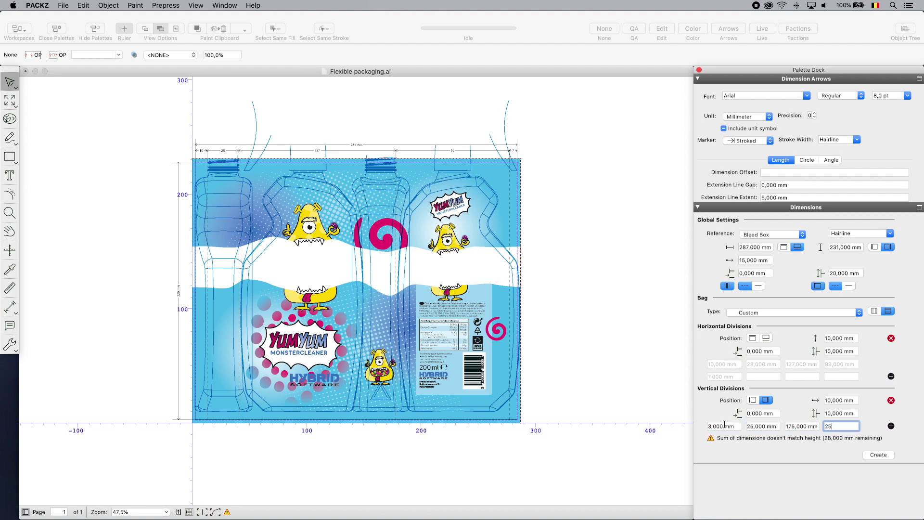
{"action": "type", "text": "25"}
{"action": "key", "text": "Tab"}
{"action": "type", "text": "3"}
{"action": "key", "text": "Tab"}
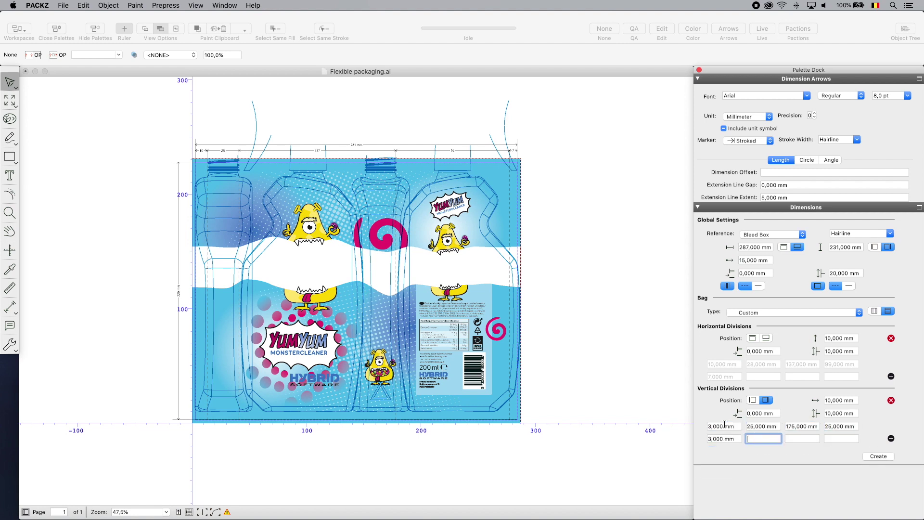
{"action": "left_click", "coordinate": [874, 457]}
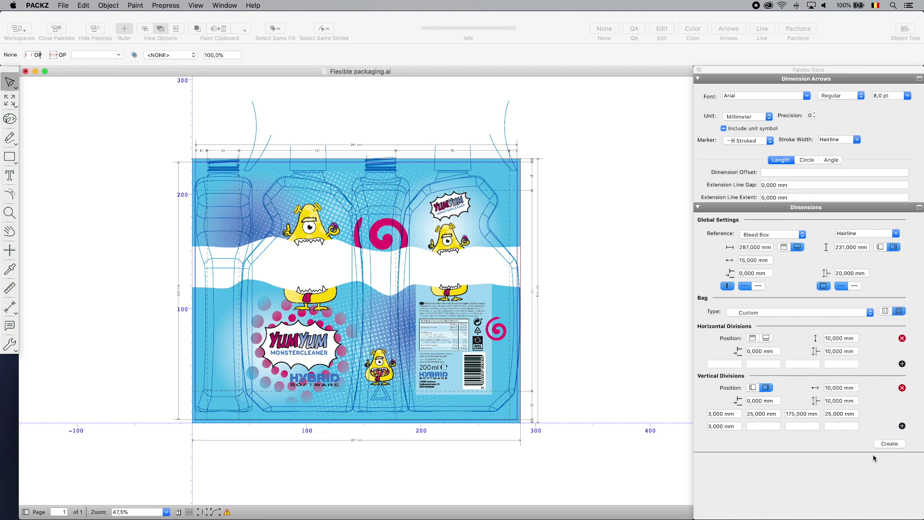
Step: Remap the Dimension subdivision separation onto Dimensions
{"action": "left_click", "coordinate": [634, 30]}
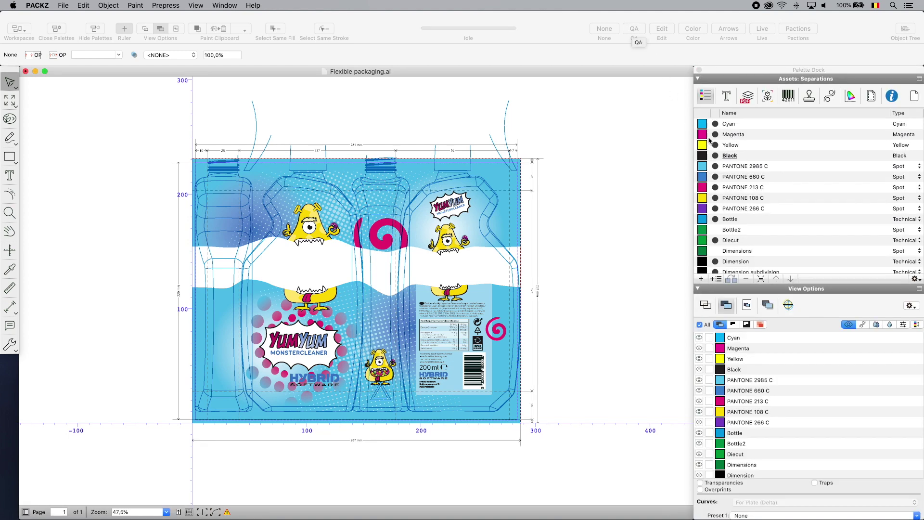
{"action": "scroll", "coordinate": [735, 235], "scroll_direction": "down", "scroll_amount": 2}
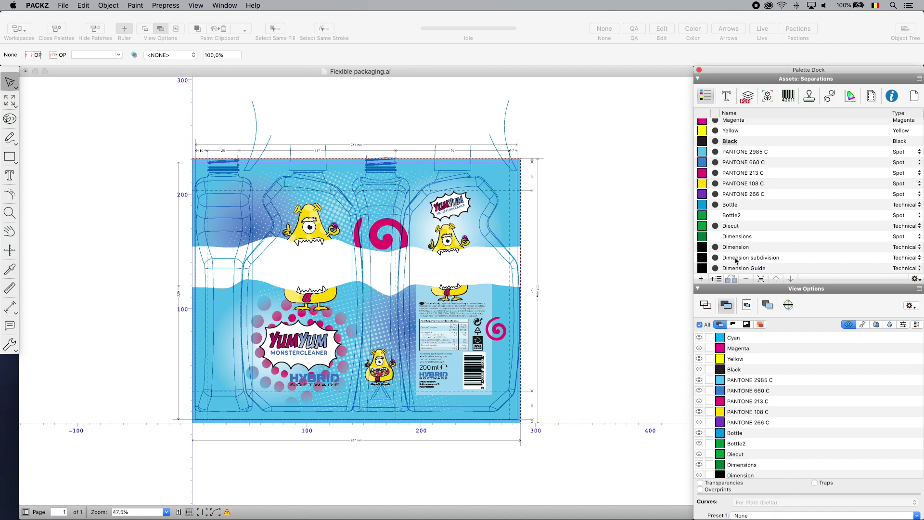
{"action": "double_click", "coordinate": [738, 258]}
{"action": "left_click", "coordinate": [861, 86]}
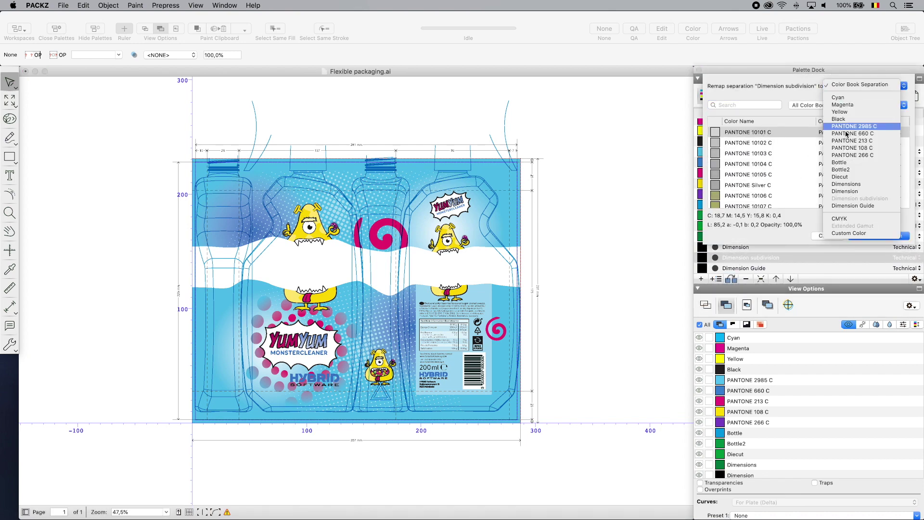
{"action": "left_click", "coordinate": [846, 184]}
{"action": "left_click", "coordinate": [871, 236]}
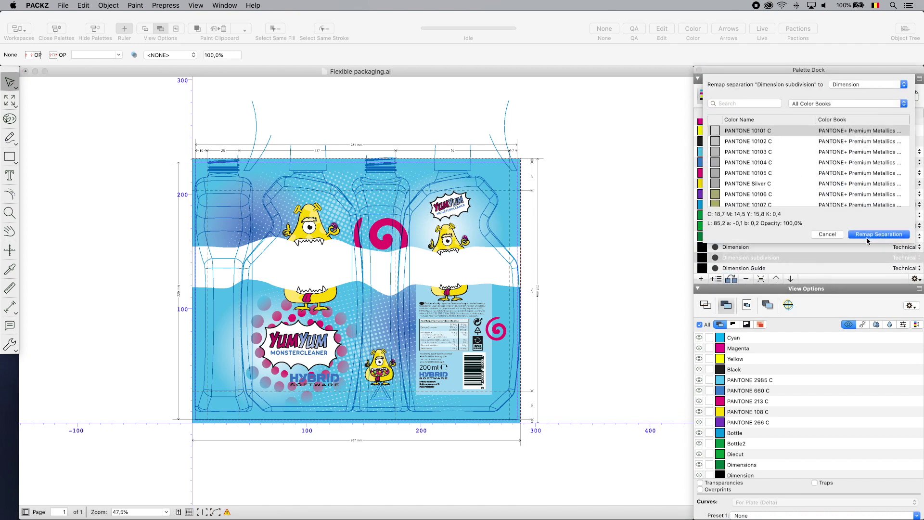
Step: Remap the Dimension Guide separation onto Diecut
{"action": "double_click", "coordinate": [747, 268]}
{"action": "left_click", "coordinate": [837, 86]}
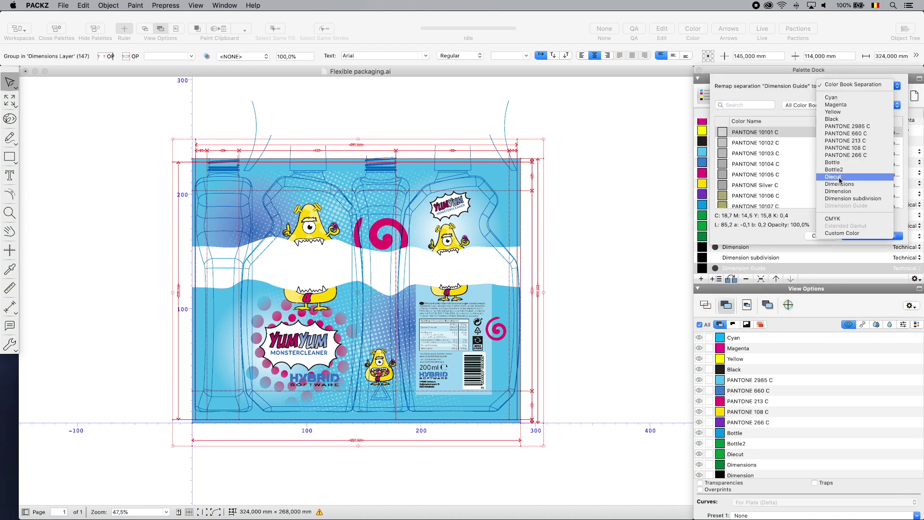
{"action": "left_click", "coordinate": [842, 193]}
{"action": "left_click", "coordinate": [859, 238]}
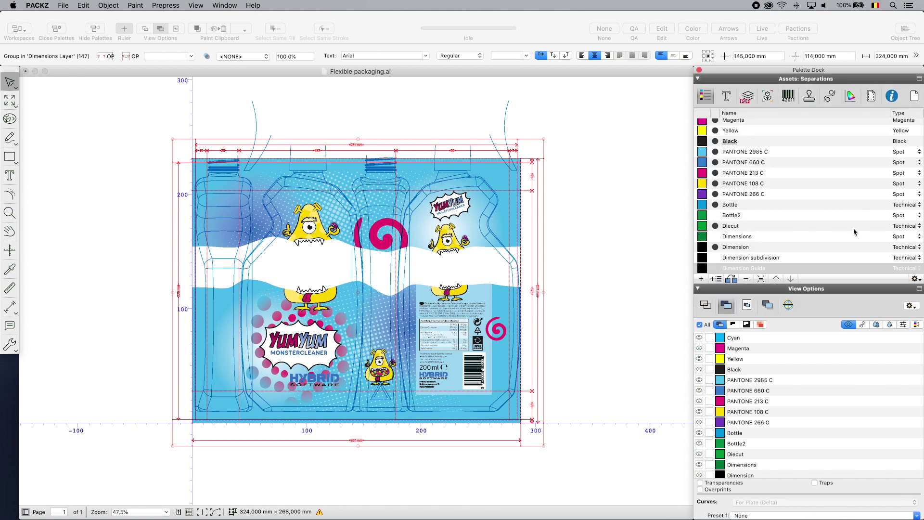
Step: Run Analyze and Fix with the 1004_pz_flexible_demo preset and list its low resolution images
{"action": "left_click", "coordinate": [224, 5]}
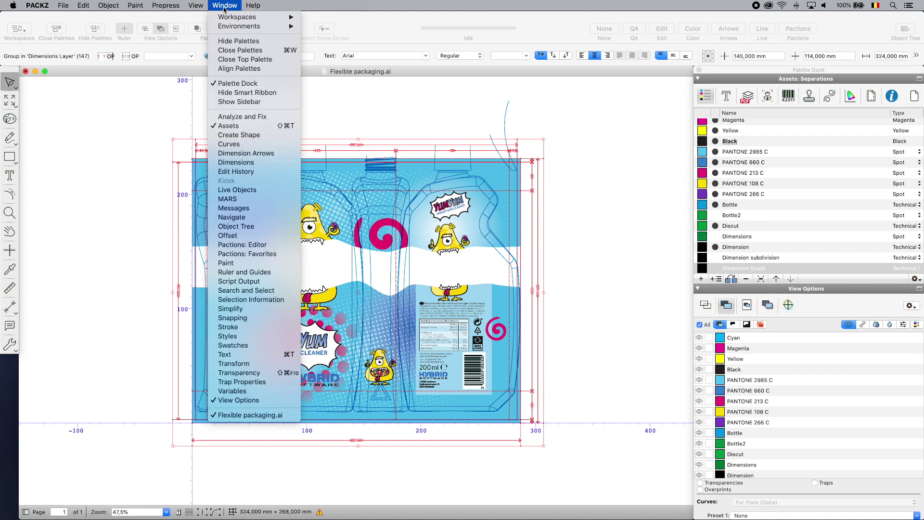
{"action": "left_click", "coordinate": [225, 116]}
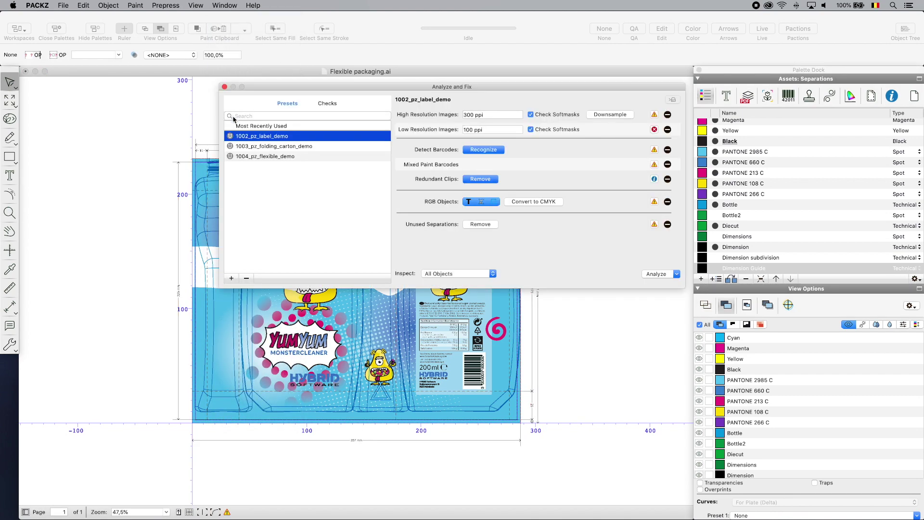
{"action": "left_click", "coordinate": [251, 156]}
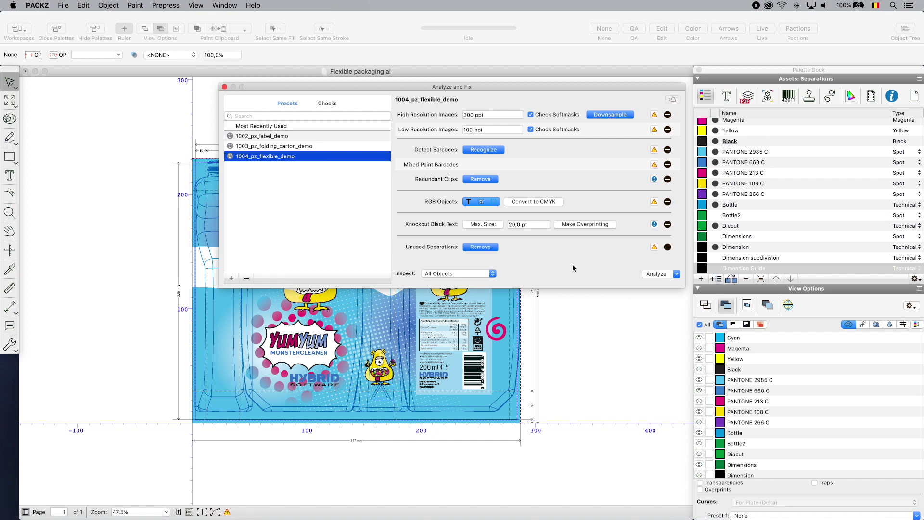
{"action": "left_click", "coordinate": [656, 274]}
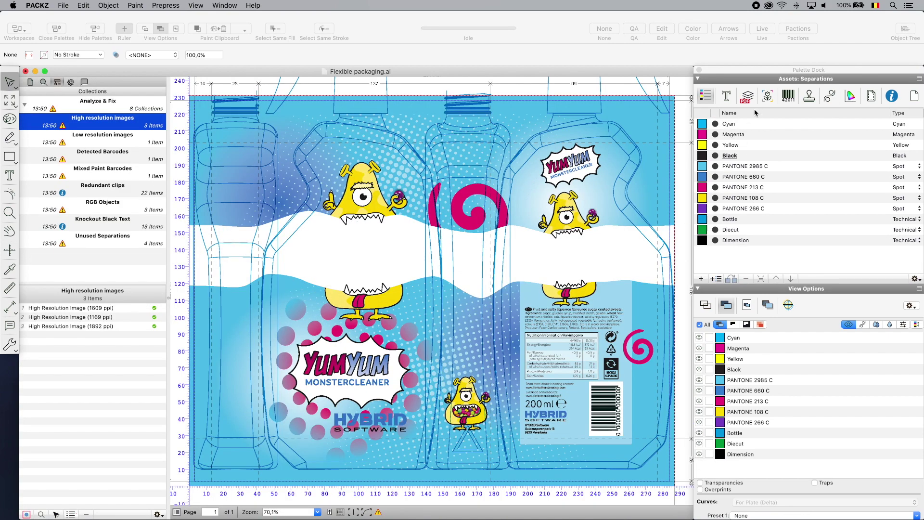
{"action": "left_click", "coordinate": [766, 97]}
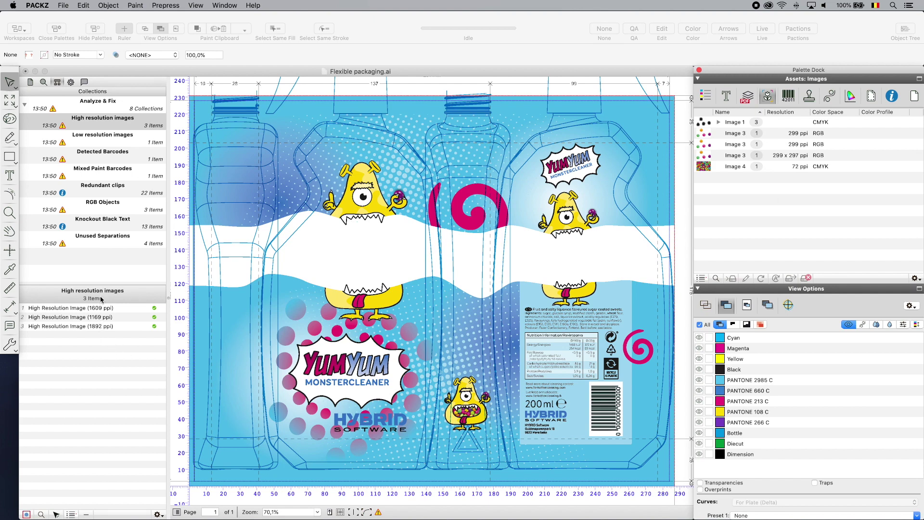
{"action": "left_click", "coordinate": [104, 144]}
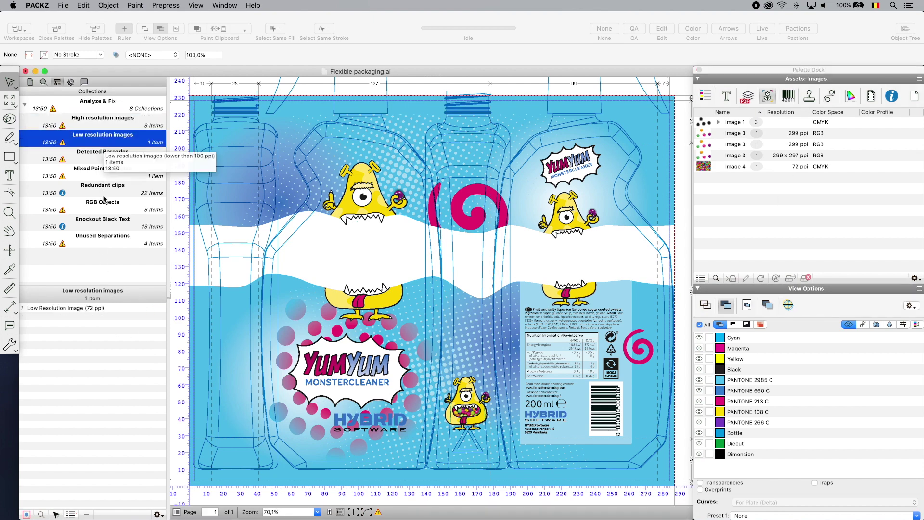
Step: Replace the 72 ppi Image 4 with the Smarties rainbow.psd file
{"action": "left_click", "coordinate": [74, 308]}
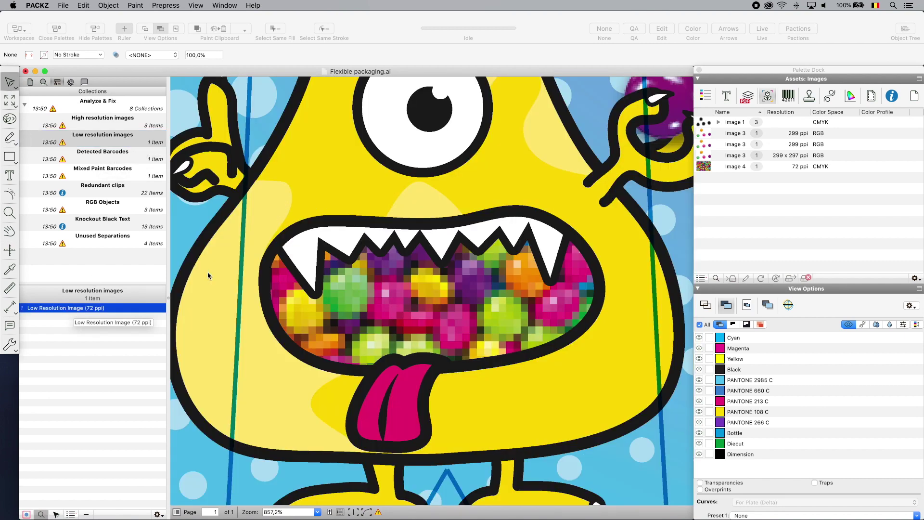
{"action": "left_click", "coordinate": [777, 167]}
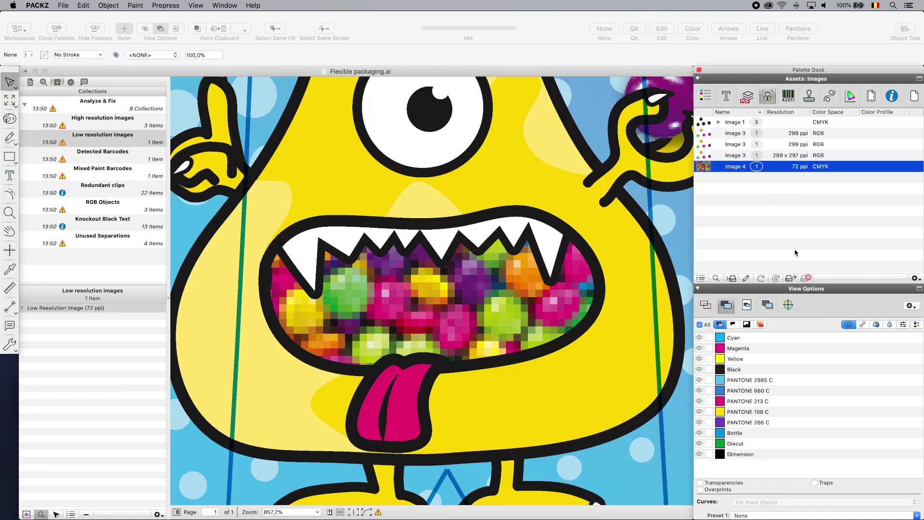
{"action": "left_click", "coordinate": [790, 278]}
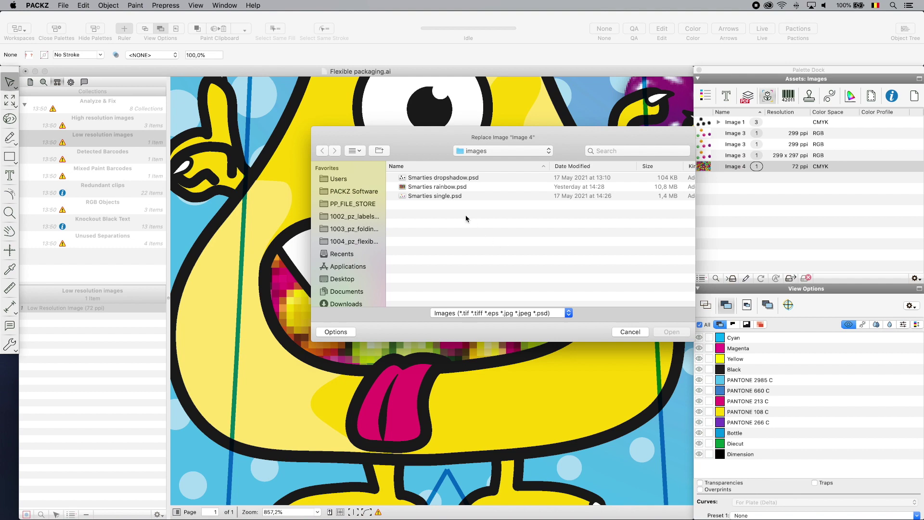
{"action": "left_click", "coordinate": [438, 191]}
{"action": "left_click", "coordinate": [663, 329]}
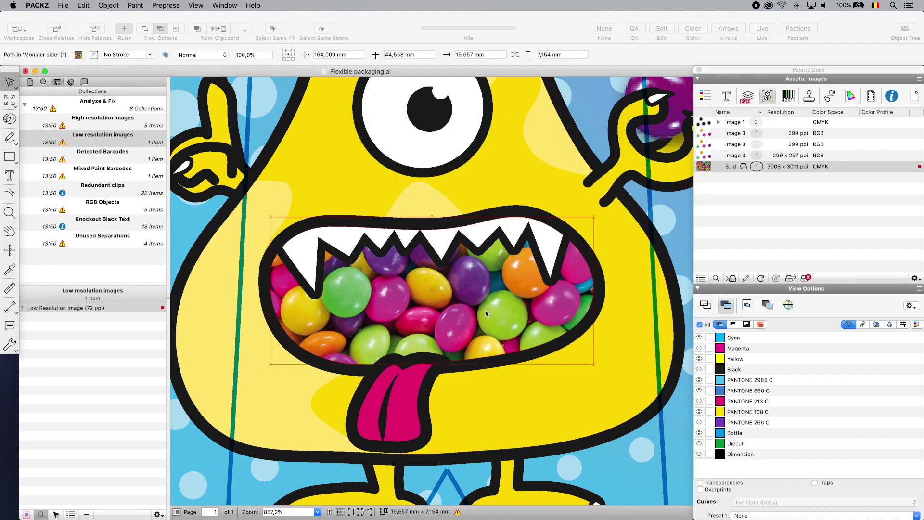
{"action": "left_click", "coordinate": [95, 153]}
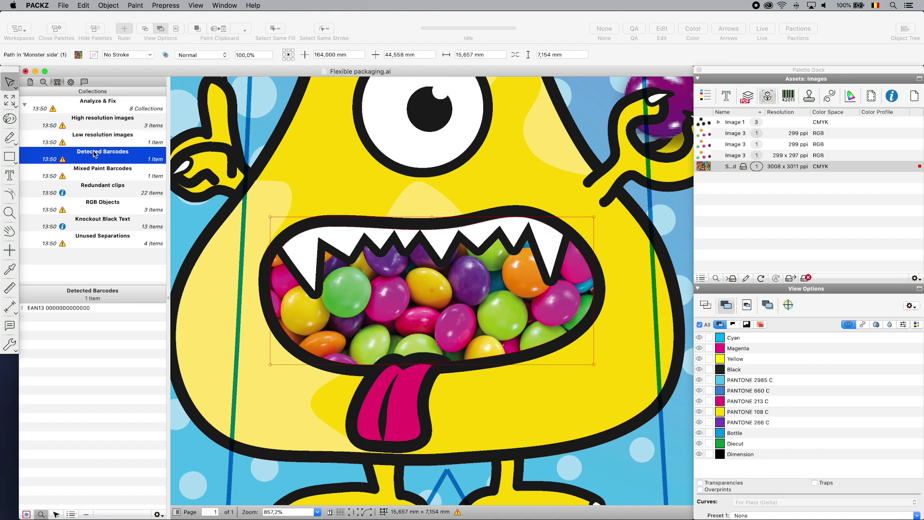
{"action": "left_click", "coordinate": [76, 309]}
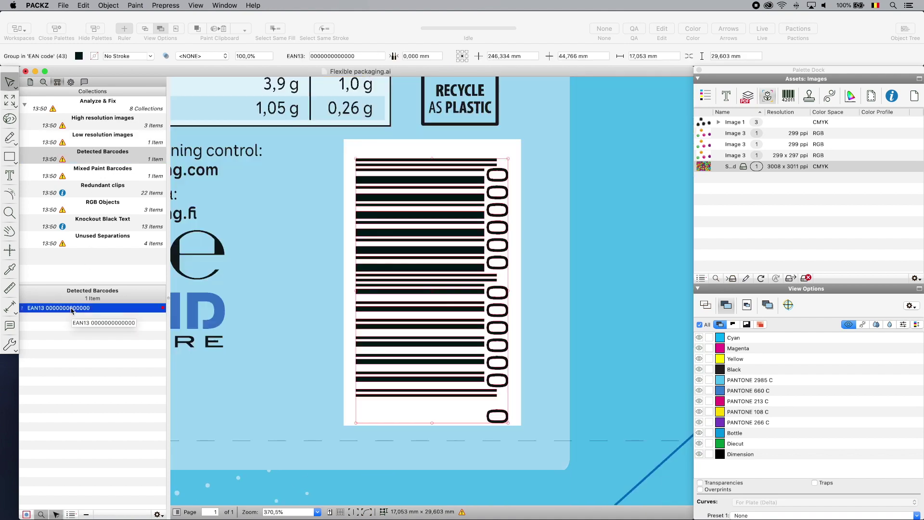
{"action": "left_click", "coordinate": [788, 97]}
{"action": "double_click", "coordinate": [866, 123]}
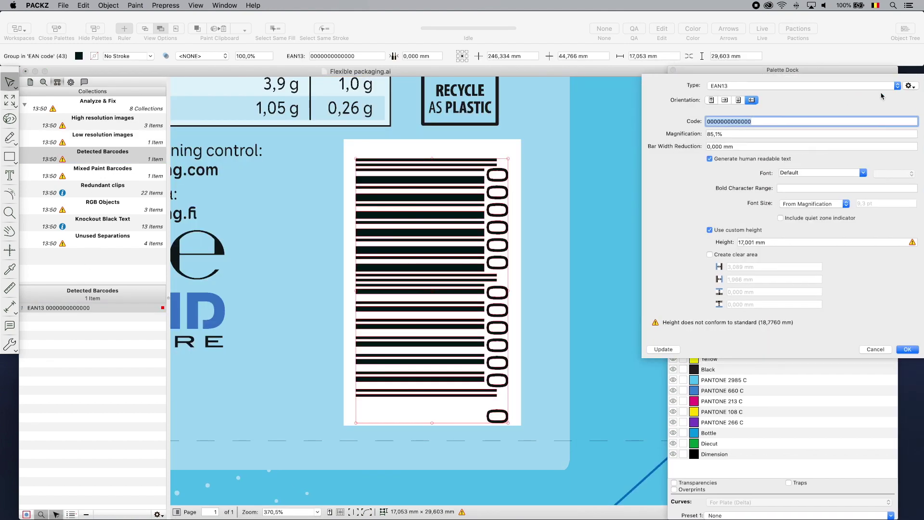
{"action": "left_click", "coordinate": [898, 86]}
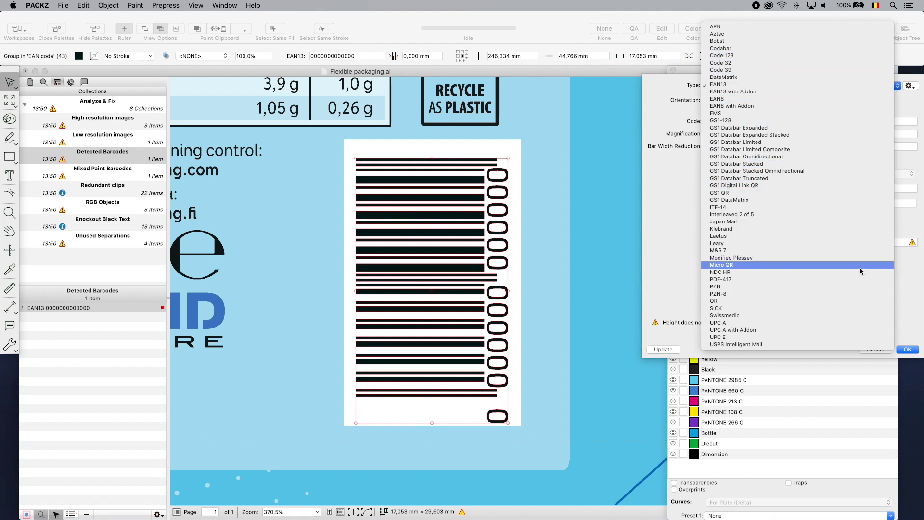
{"action": "left_click", "coordinate": [848, 85]}
{"action": "type", "text": "123"}
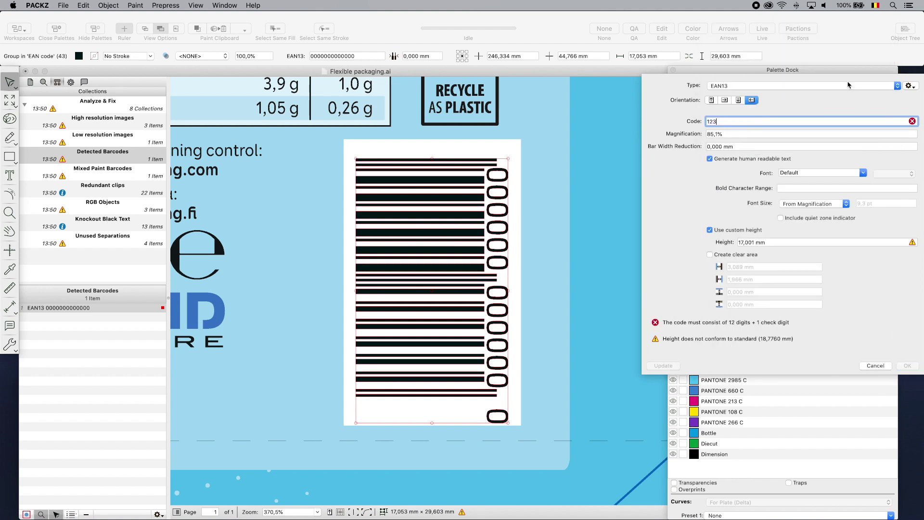
{"action": "type", "text": "4567890128"}
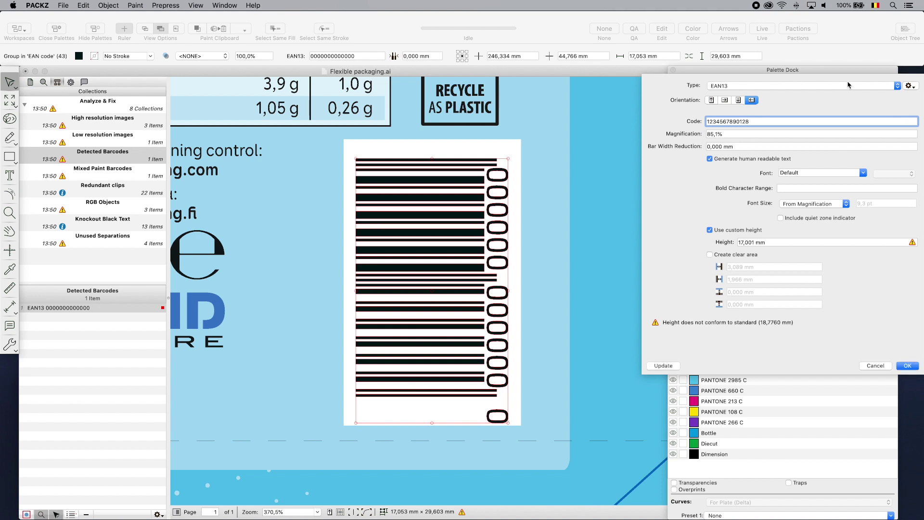
{"action": "left_click", "coordinate": [804, 148]}
{"action": "type", "text": "0,02"}
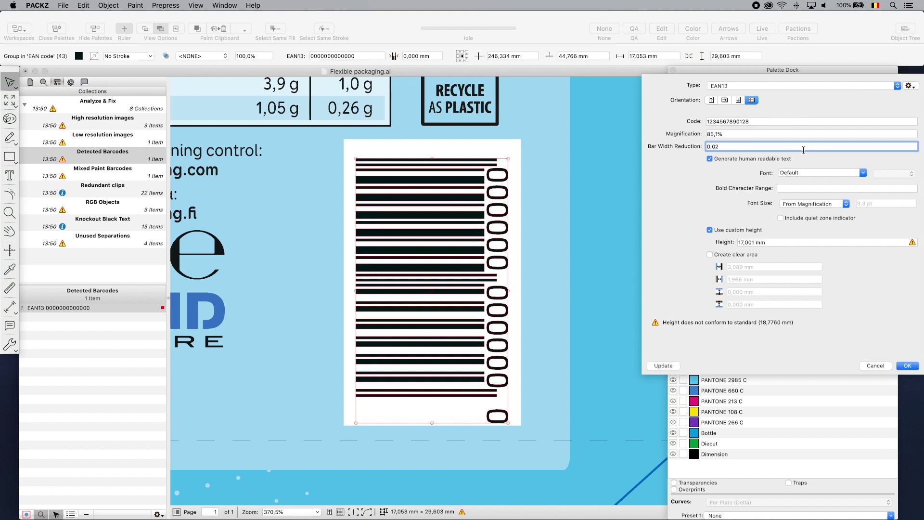
{"action": "left_click", "coordinate": [907, 365]}
Step: Measure the barcode bars' ink mix with the densitometer and review its fill inks
{"action": "left_click", "coordinate": [117, 176]}
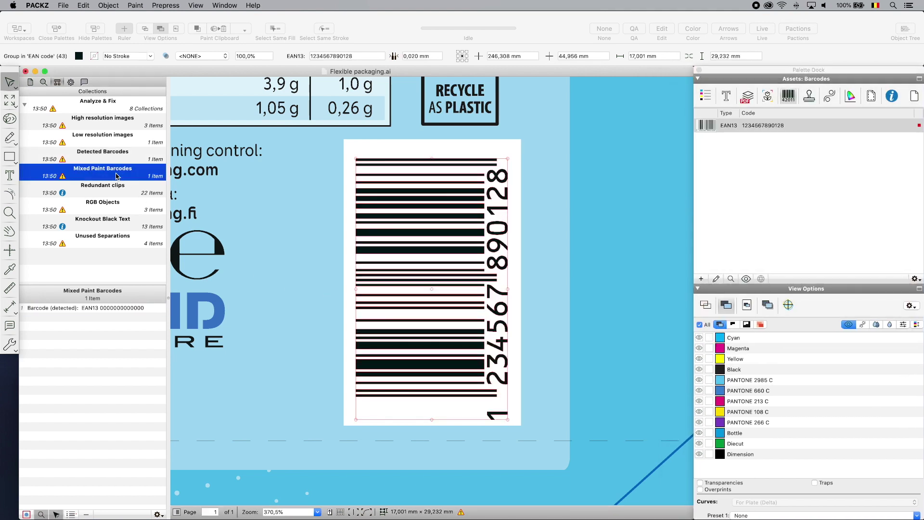
{"action": "left_click", "coordinate": [9, 268]}
{"action": "left_click", "coordinate": [394, 250]}
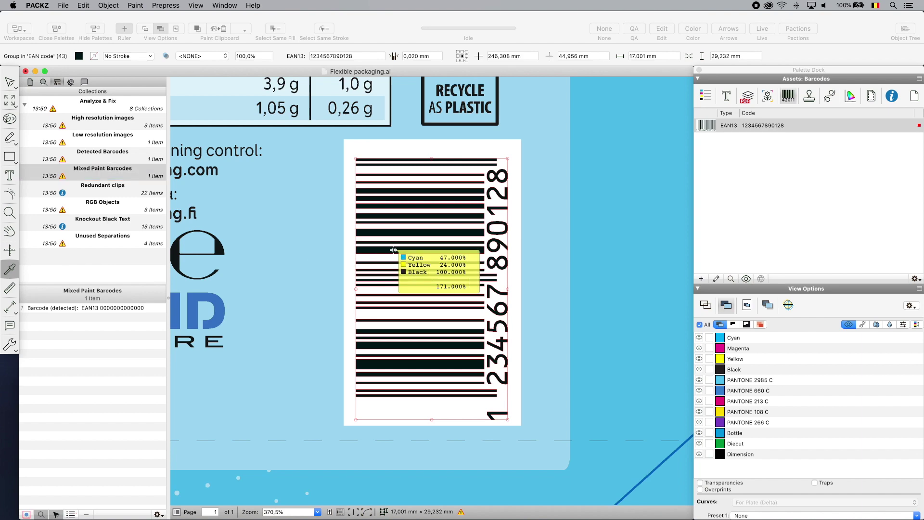
{"action": "left_click", "coordinate": [80, 57]}
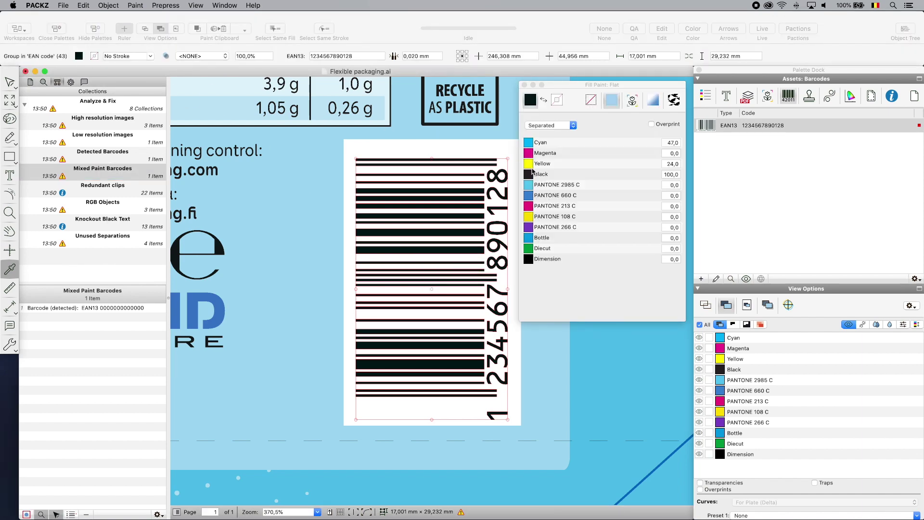
{"action": "left_click", "coordinate": [102, 188]}
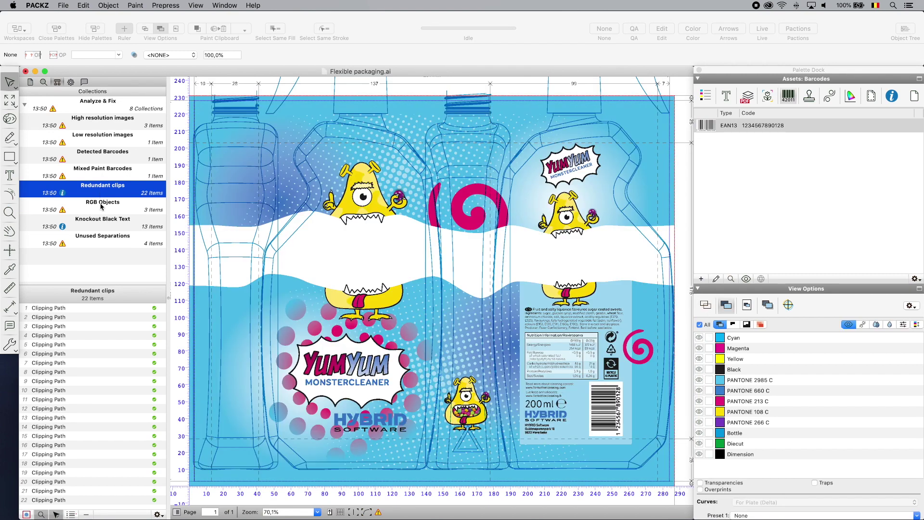
Step: Convert all collected RGB objects to CMYK
{"action": "left_click", "coordinate": [102, 206]}
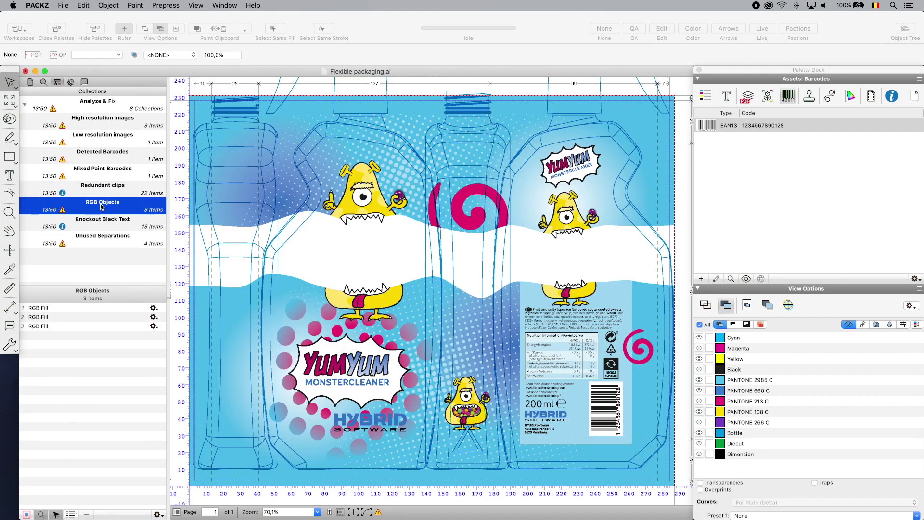
{"action": "left_click", "coordinate": [767, 95]}
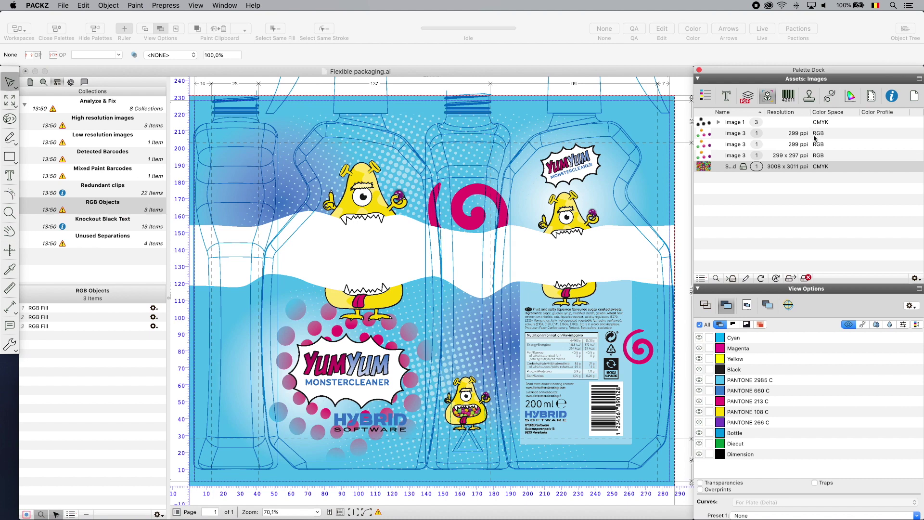
{"action": "left_click", "coordinate": [151, 309]}
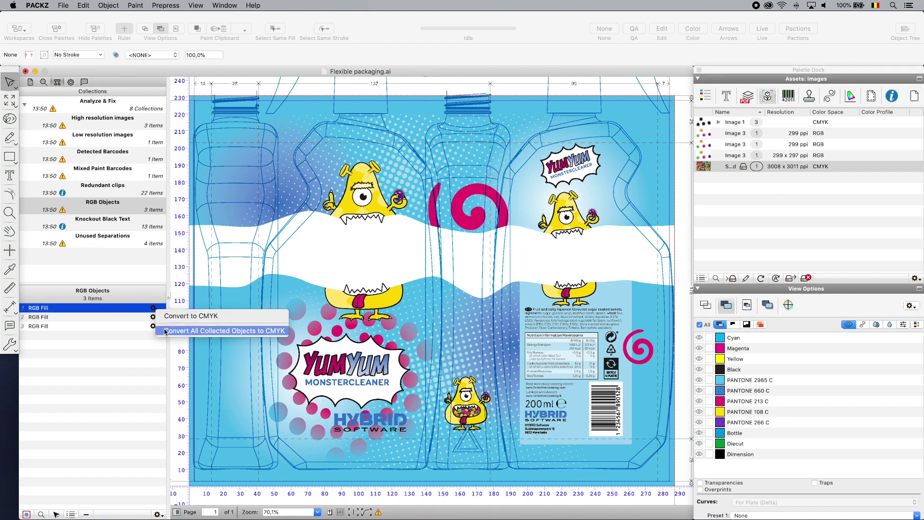
{"action": "left_click", "coordinate": [165, 331]}
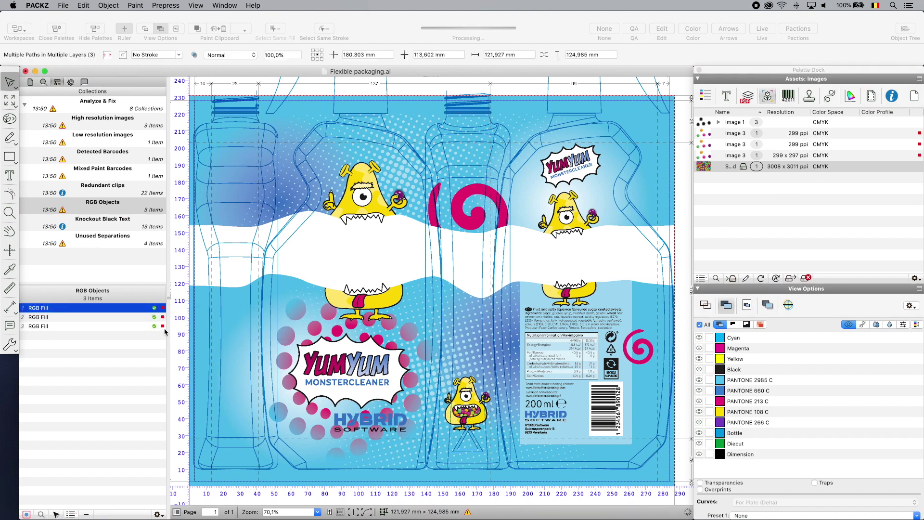
Step: Set all knockout black text to overprint, checking the nutrition panel with Black hidden
{"action": "left_click", "coordinate": [106, 224]}
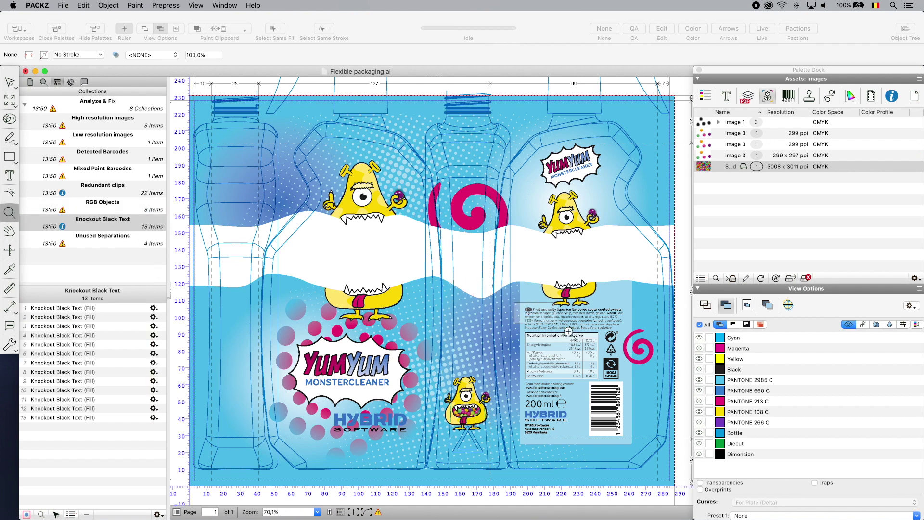
{"action": "left_click_drag", "start_coordinate": [568, 332], "coordinate": [637, 447]}
{"action": "left_click", "coordinate": [699, 369]}
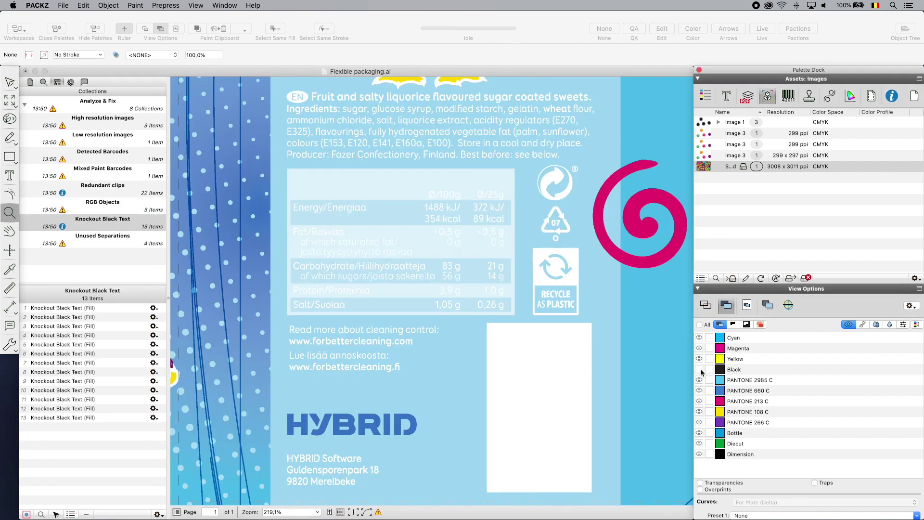
{"action": "left_click", "coordinate": [154, 308]}
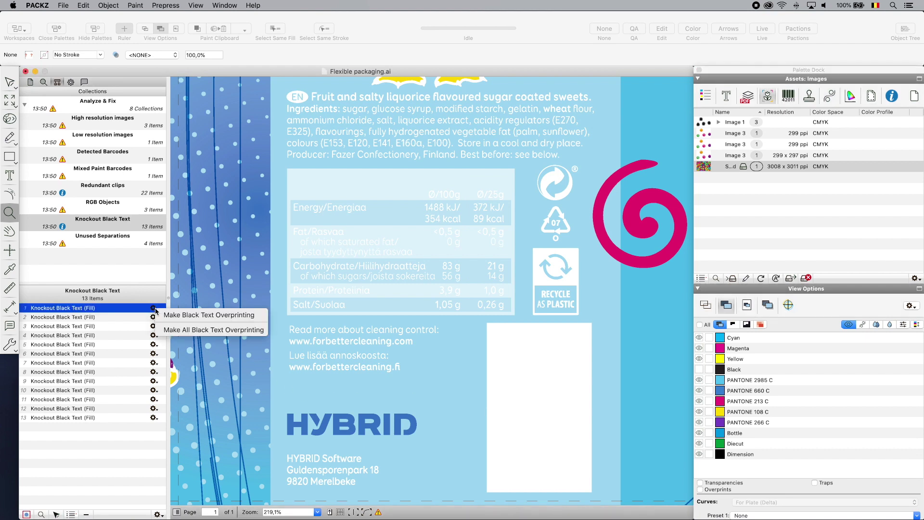
{"action": "left_click", "coordinate": [165, 330]}
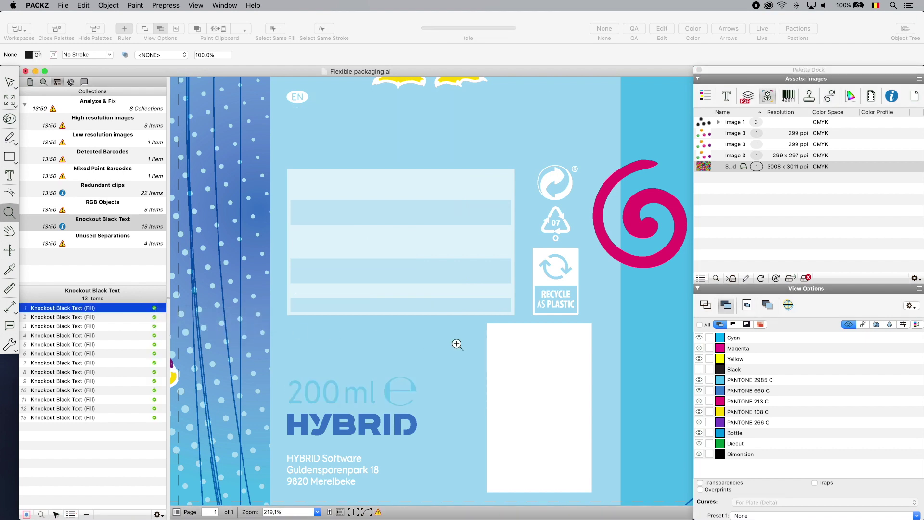
Step: Turn the Black separation back on, fit the artwork in the window, and list unused separations
{"action": "left_click", "coordinate": [700, 370]}
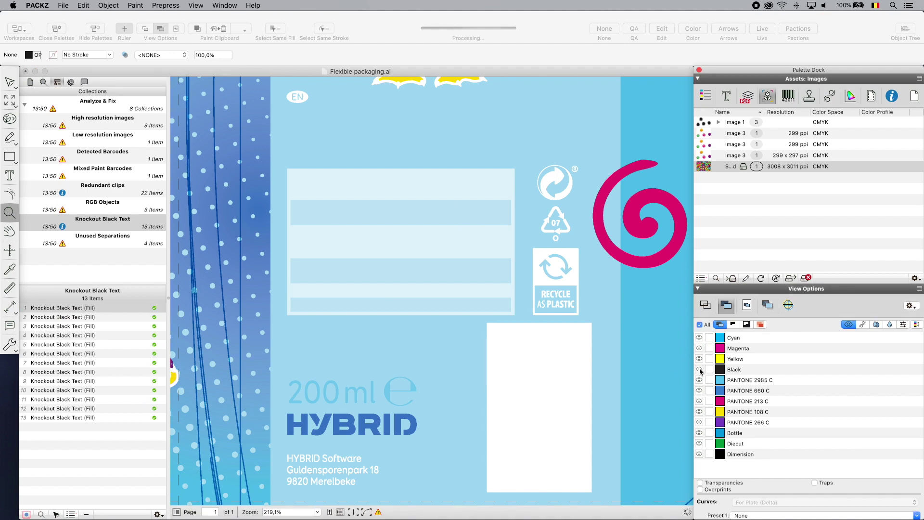
{"action": "left_click", "coordinate": [700, 370]}
{"action": "key", "text": "super+0"}
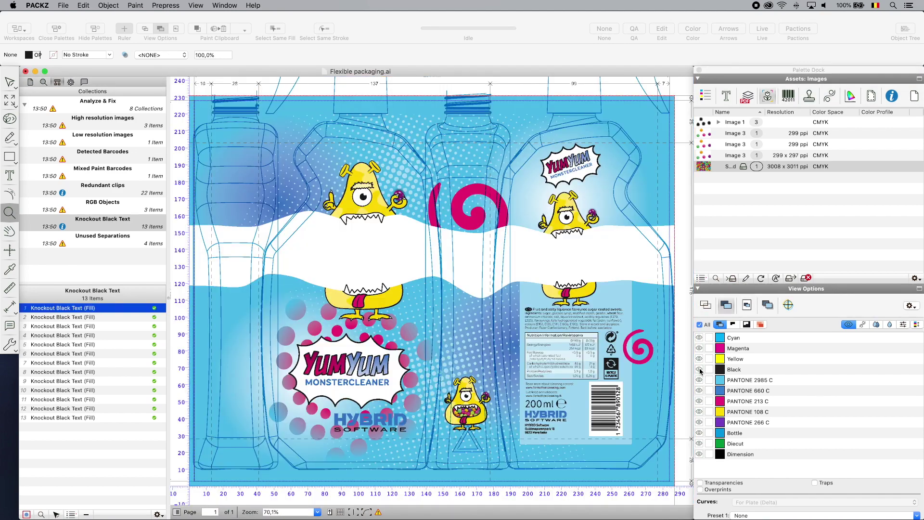
{"action": "left_click", "coordinate": [131, 247]}
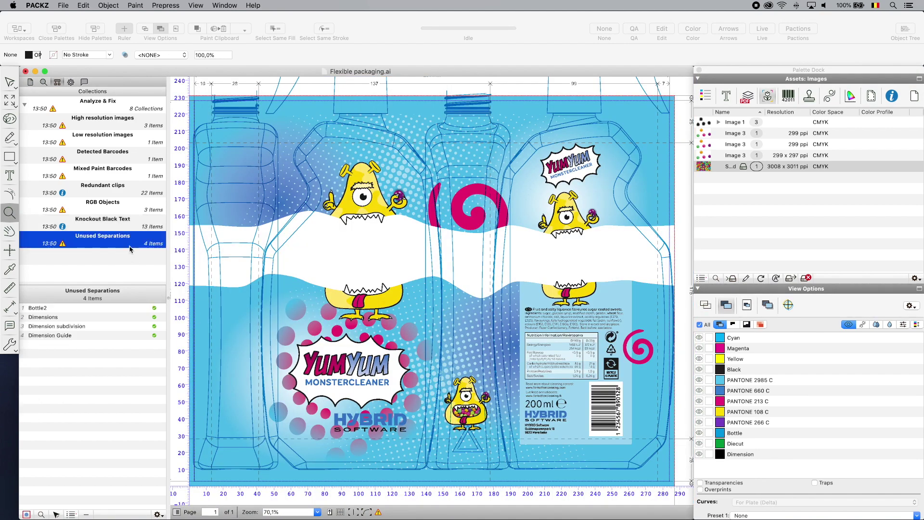
Step: In Convert Colors, add Coated FOGRA39 as input and set Bottle, Diecut and Dimension to Do Not Convert
{"action": "left_click", "coordinate": [702, 97]}
{"action": "left_click", "coordinate": [131, 5]}
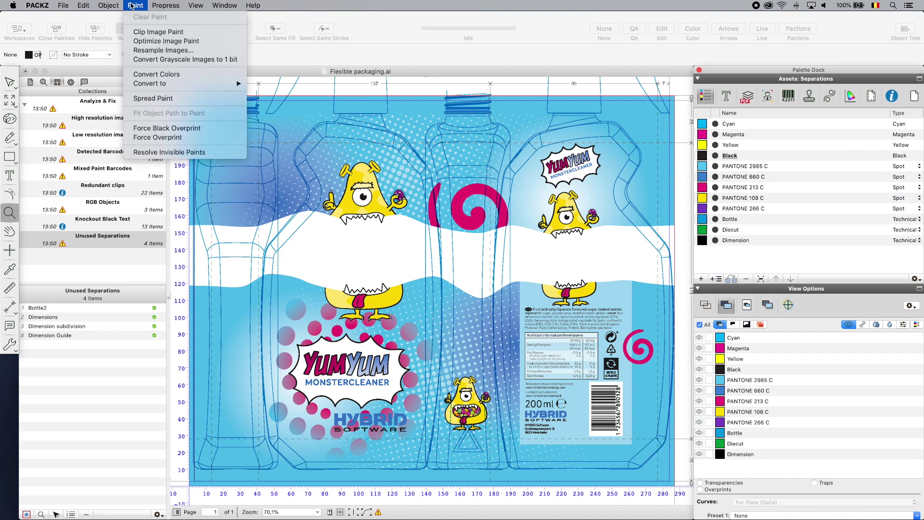
{"action": "left_click", "coordinate": [138, 74]}
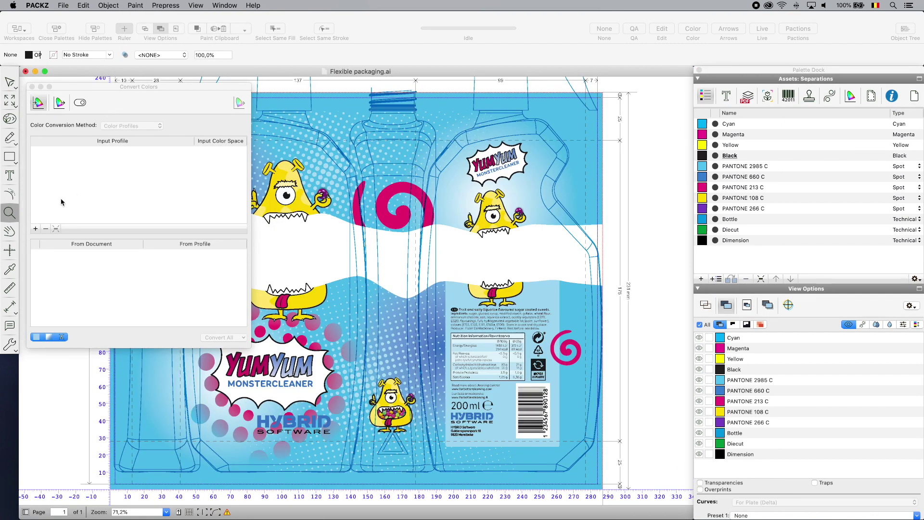
{"action": "left_click", "coordinate": [38, 229]}
{"action": "left_click", "coordinate": [53, 259]}
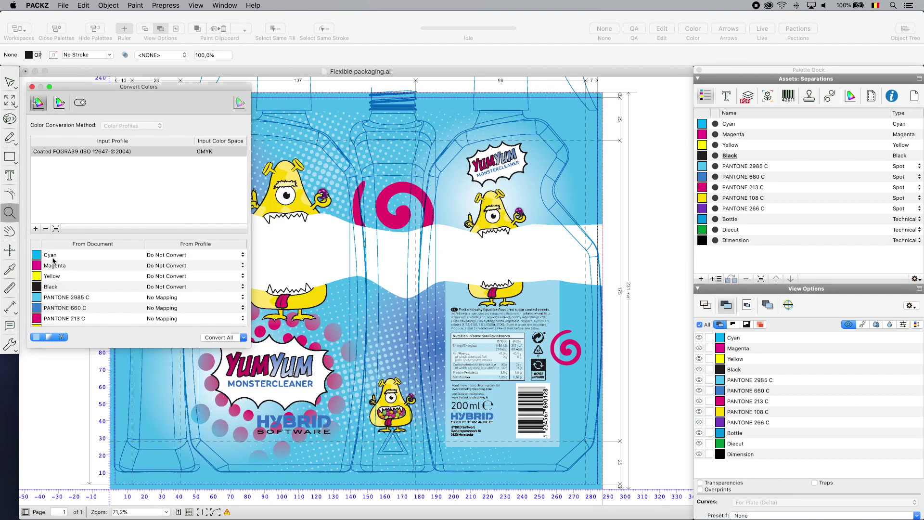
{"action": "scroll", "coordinate": [150, 292], "scroll_direction": "down", "scroll_amount": 3}
{"action": "left_click", "coordinate": [159, 300]}
{"action": "left_click", "coordinate": [168, 315]}
{"action": "left_click", "coordinate": [169, 313]}
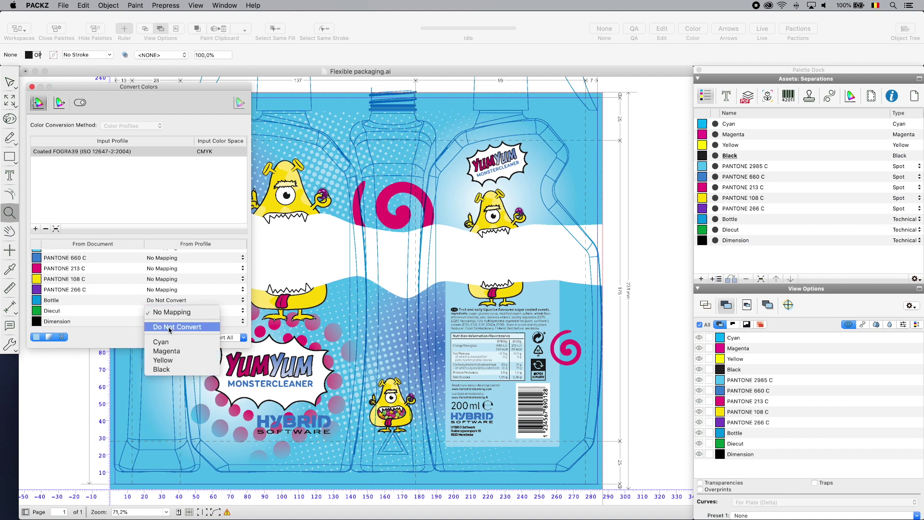
{"action": "left_click", "coordinate": [169, 329]}
{"action": "left_click", "coordinate": [168, 321]}
{"action": "left_click", "coordinate": [167, 338]}
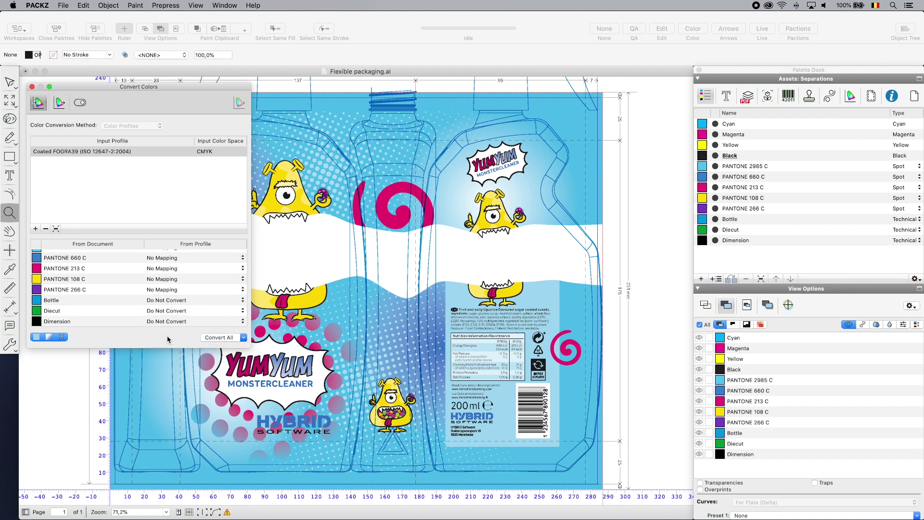
Step: Load Demo_Coated_CMYKOGV.icc as the output profile and convert all colours
{"action": "left_click", "coordinate": [59, 102]}
{"action": "left_click", "coordinate": [137, 126]}
{"action": "left_click", "coordinate": [125, 205]}
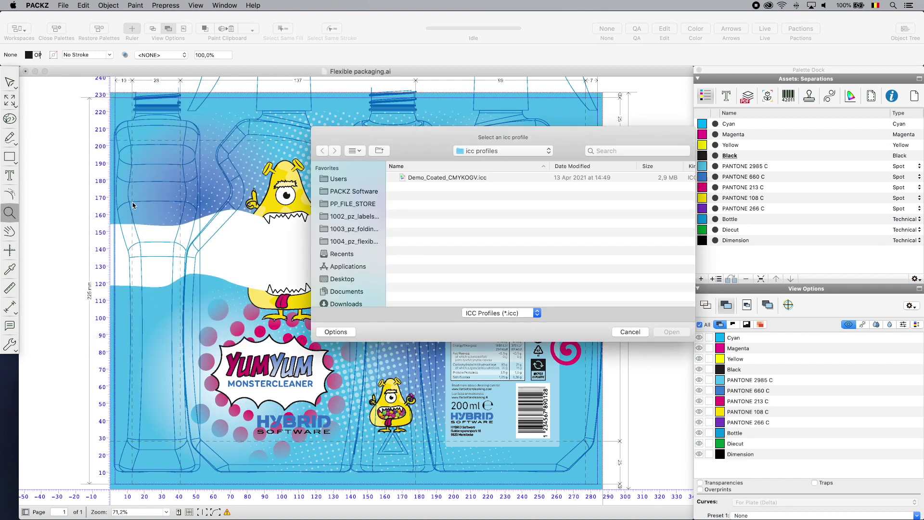
{"action": "double_click", "coordinate": [432, 180]}
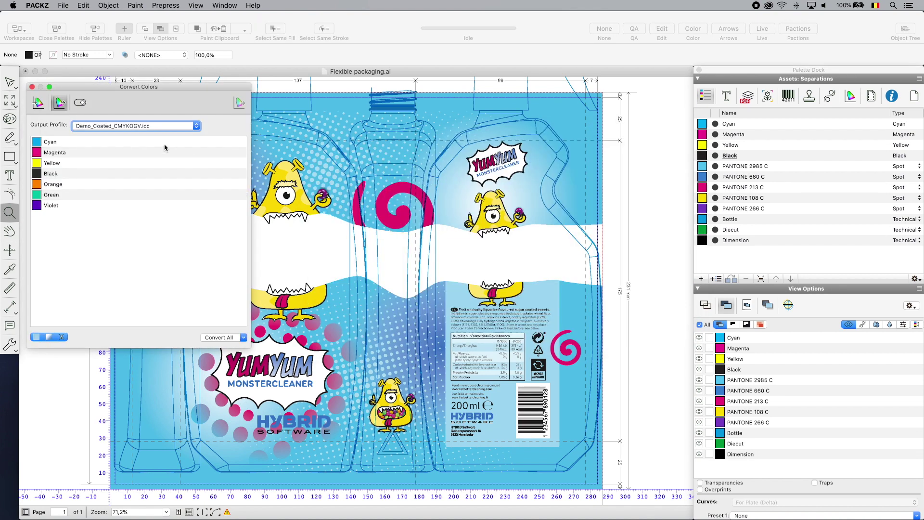
{"action": "left_click", "coordinate": [80, 103]}
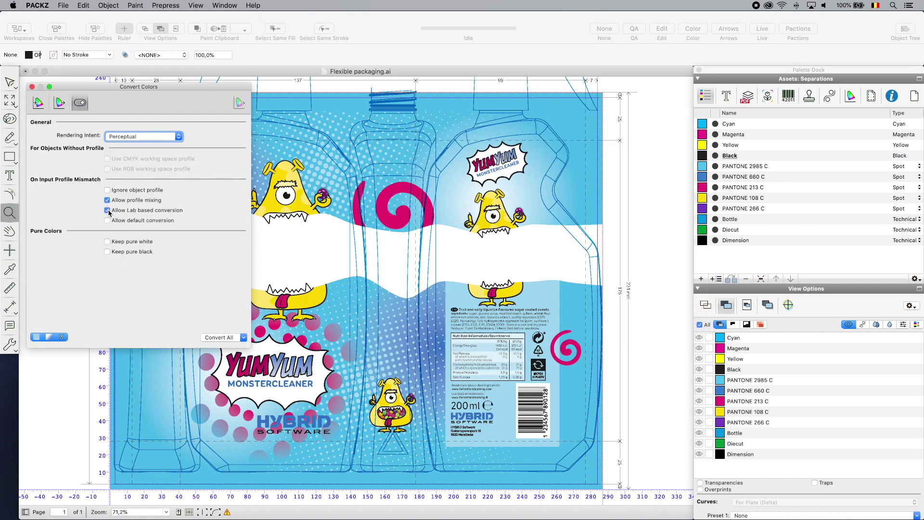
{"action": "left_click", "coordinate": [221, 337]}
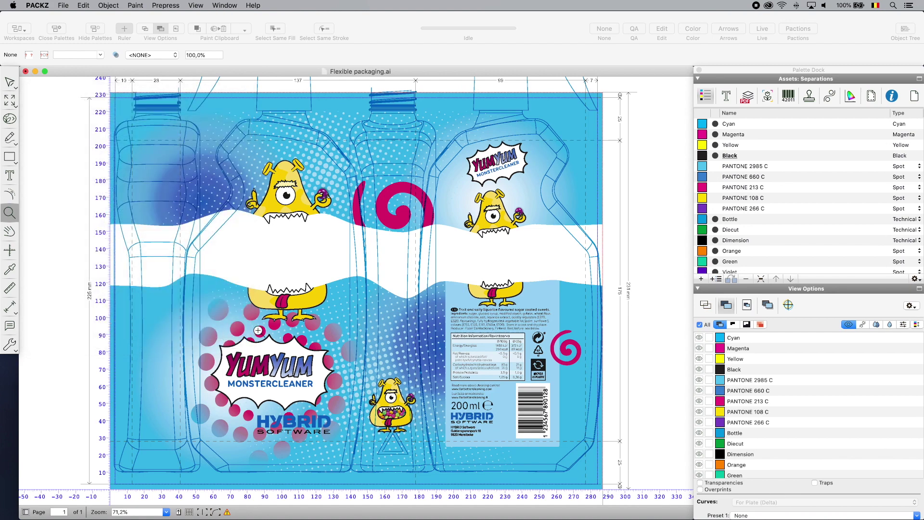
Step: Remove the unused PANTONE separations and reorder Dimension and Bottle after Violet
{"action": "left_click", "coordinate": [761, 280]}
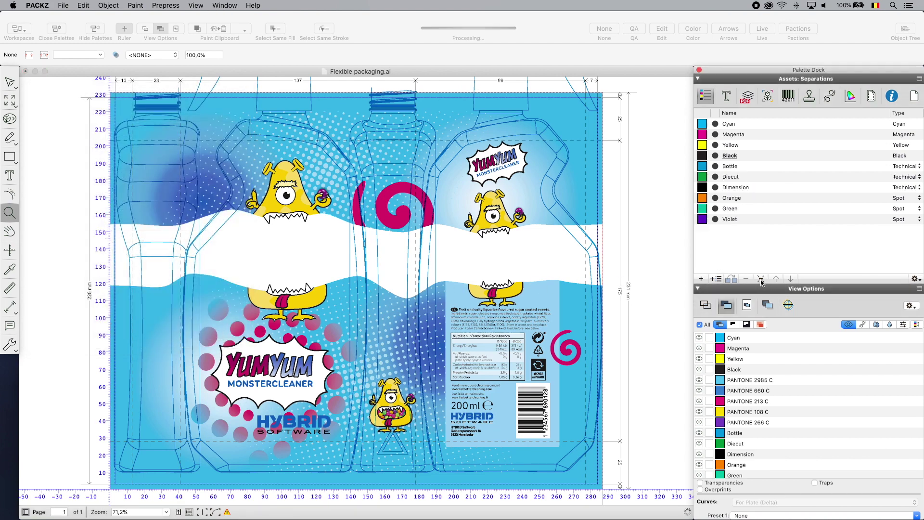
{"action": "left_click_drag", "start_coordinate": [726, 188], "coordinate": [727, 222]}
{"action": "left_click_drag", "start_coordinate": [730, 166], "coordinate": [731, 230]}
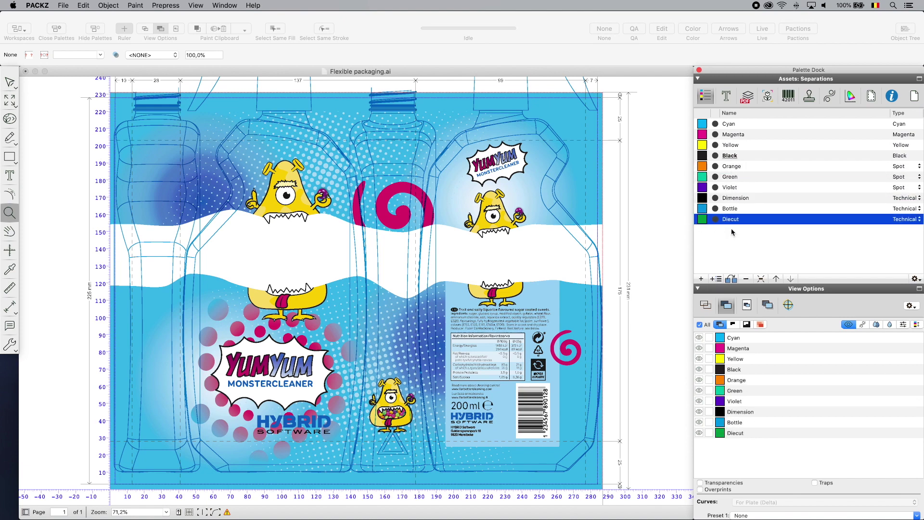
Step: Correct the nutrition table value from 1,05 g to 1,25 g
{"action": "left_click", "coordinate": [725, 96]}
{"action": "left_click_drag", "start_coordinate": [483, 362], "coordinate": [523, 386]}
{"action": "left_click", "coordinate": [9, 175]}
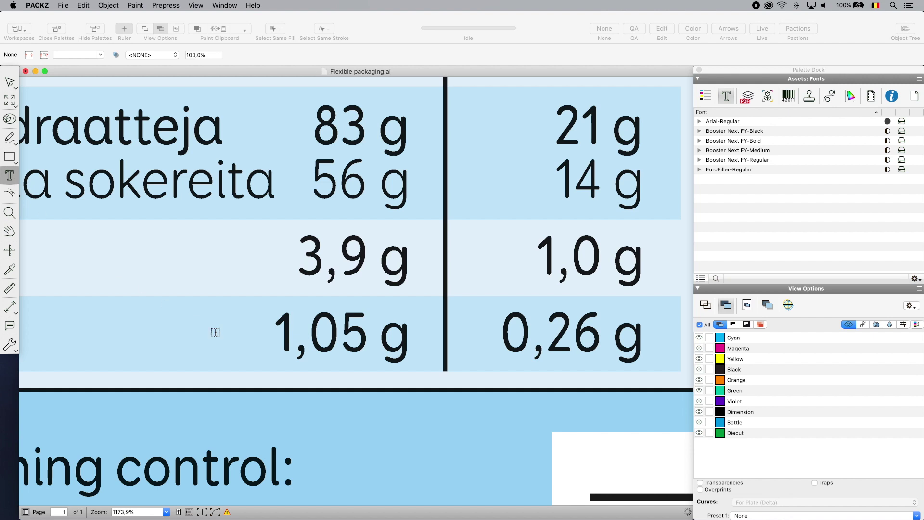
{"action": "left_click", "coordinate": [349, 338]}
{"action": "key", "text": "BackSpace"}
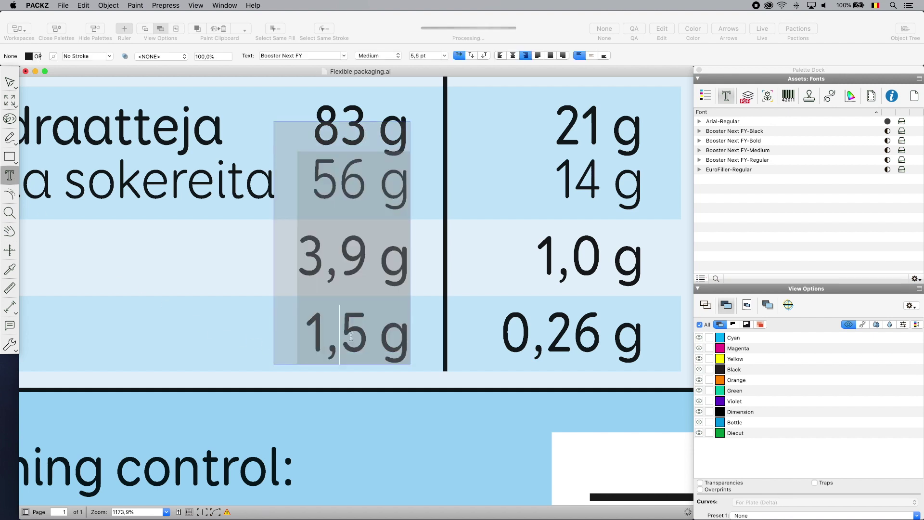
{"action": "type", "text": "2"}
{"action": "key", "text": "Escape"}
Step: Convert the outlined company address to editable text and retype its last line as '9000 Gent'
{"action": "key", "text": "super+0"}
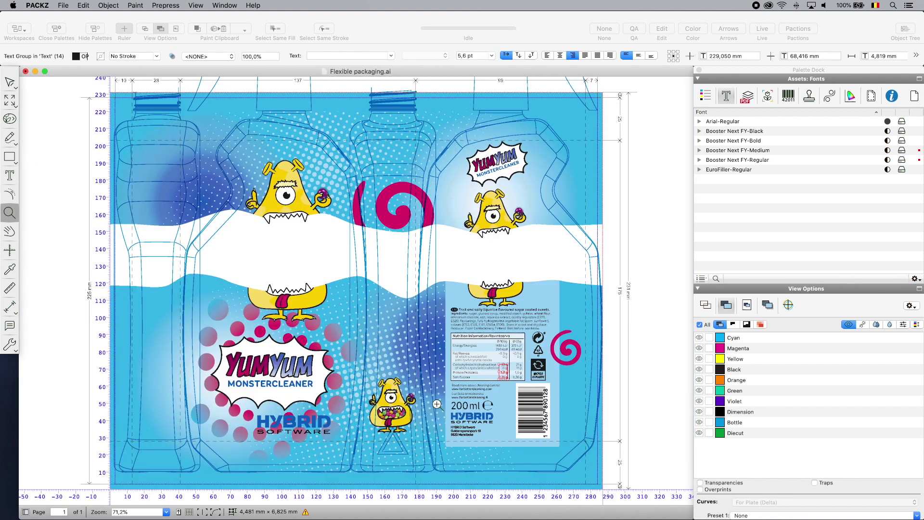
{"action": "left_click", "coordinate": [441, 423]}
{"action": "left_click", "coordinate": [175, 199]}
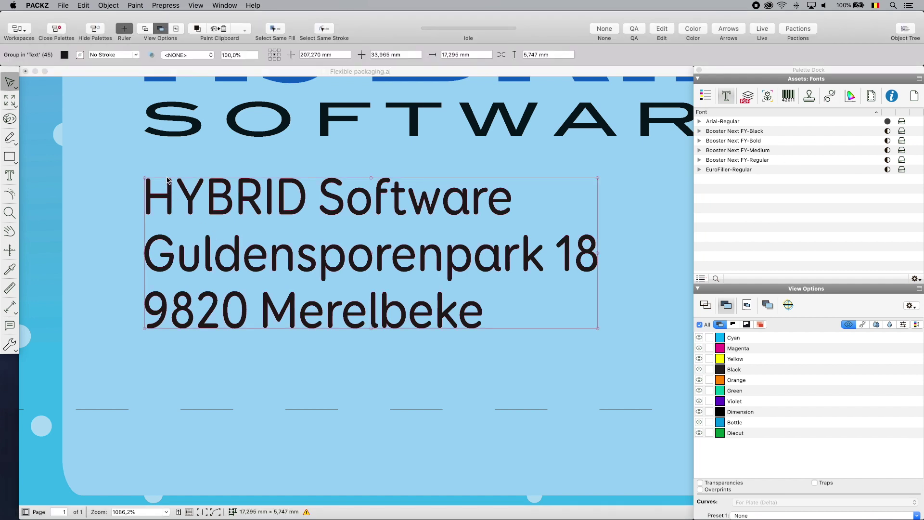
{"action": "left_click", "coordinate": [117, 6]}
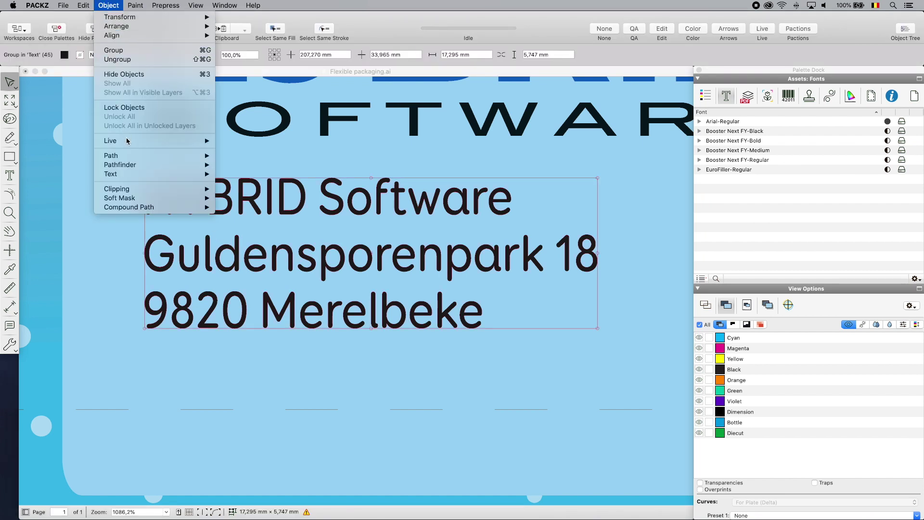
{"action": "mouse_move", "coordinate": [127, 177]}
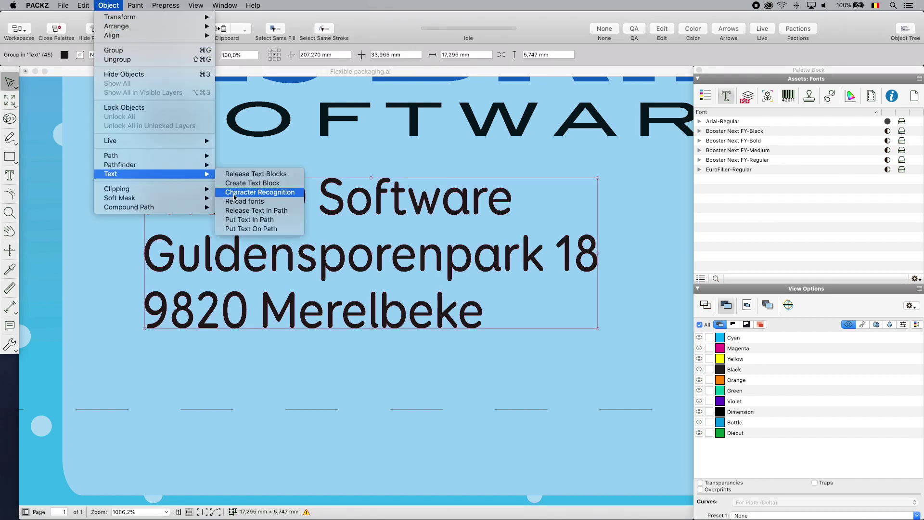
{"action": "left_click", "coordinate": [234, 193]}
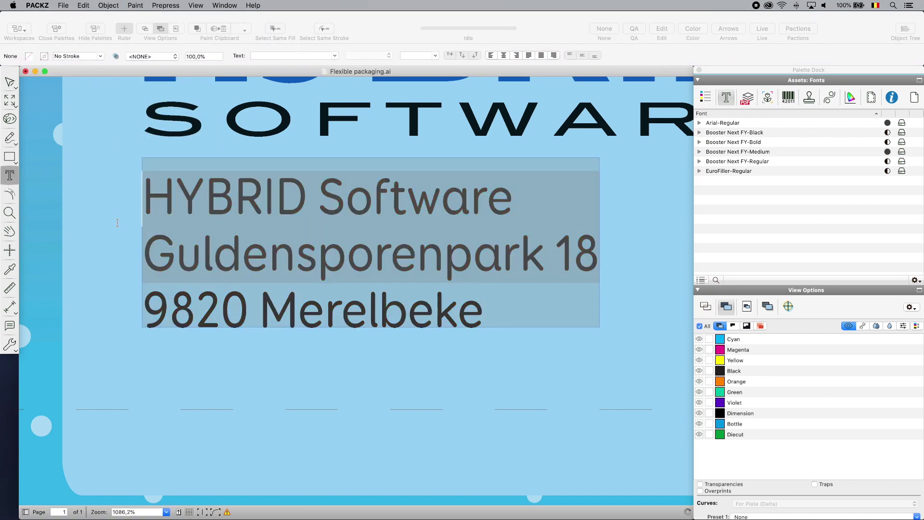
{"action": "triple_click", "coordinate": [259, 311]}
{"action": "type", "text": "9000 Gent"}
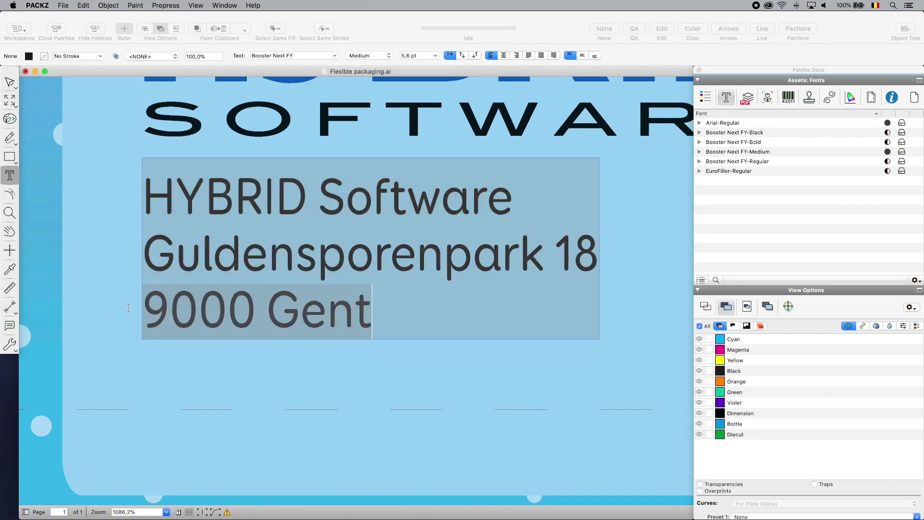
{"action": "key", "text": "Escape"}
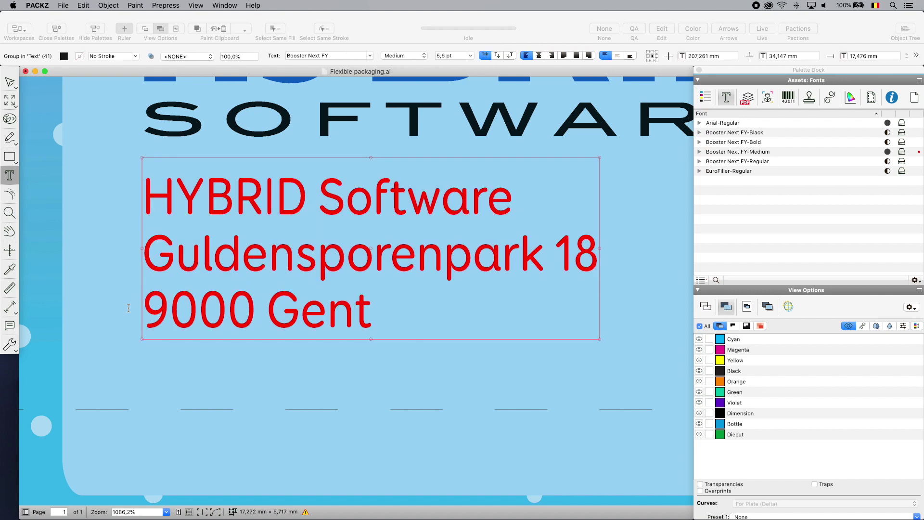
{"action": "key", "text": "super+0"}
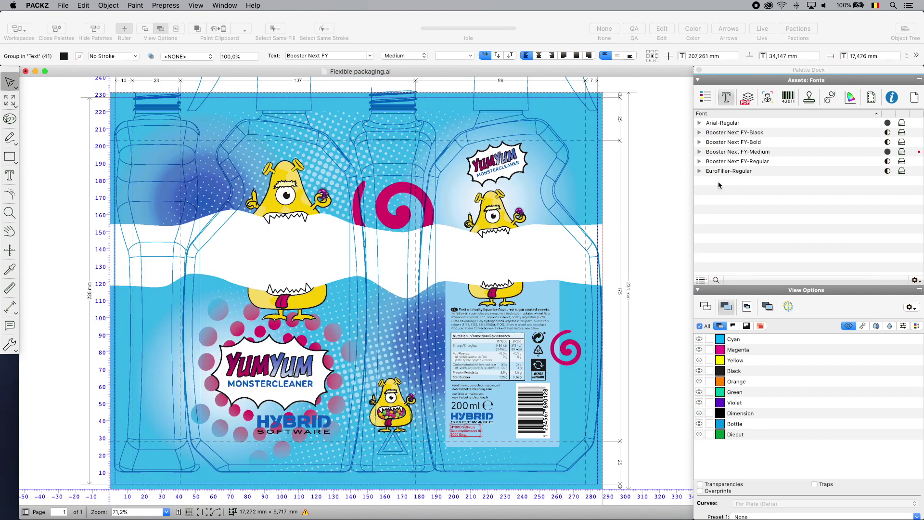
Step: Zoom into the monster's candy-filled mouth and select the candy image
{"action": "left_click", "coordinate": [768, 98]}
{"action": "key", "text": "z"}
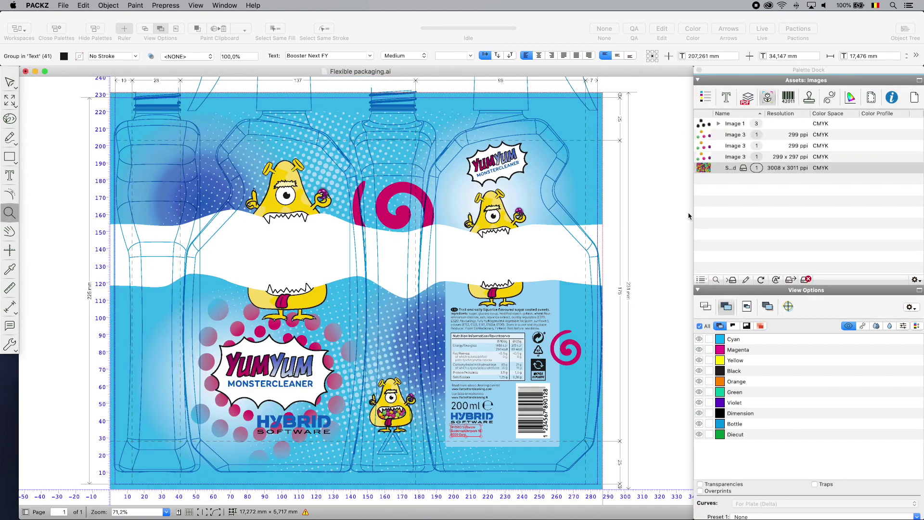
{"action": "left_click_drag", "start_coordinate": [369, 403], "coordinate": [412, 427]}
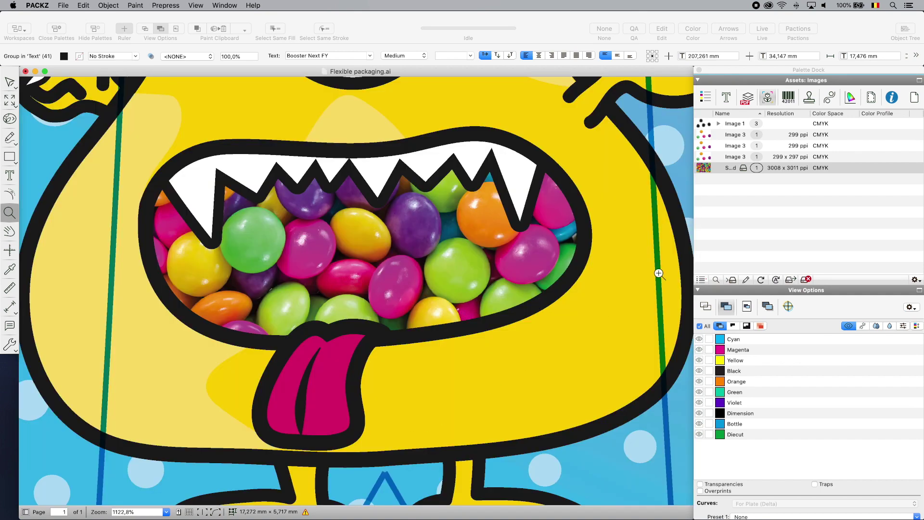
{"action": "left_click", "coordinate": [915, 170]}
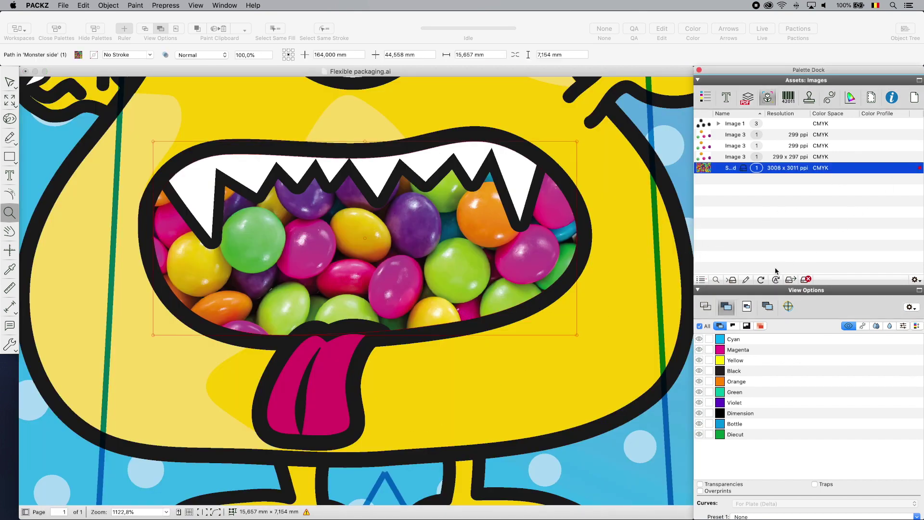
Step: Add a Basics gradient fill layer in Color Burn mode to the candy image and save it
{"action": "left_click", "coordinate": [748, 283]}
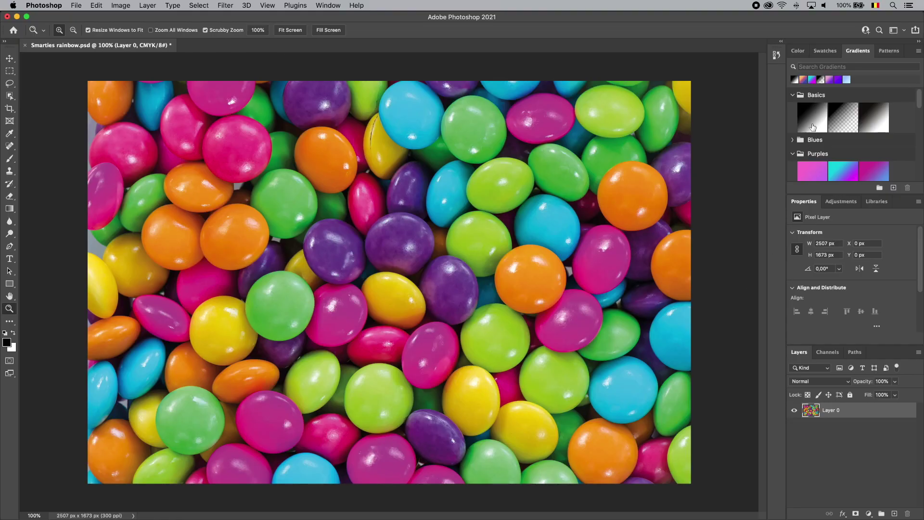
{"action": "left_click", "coordinate": [812, 127]}
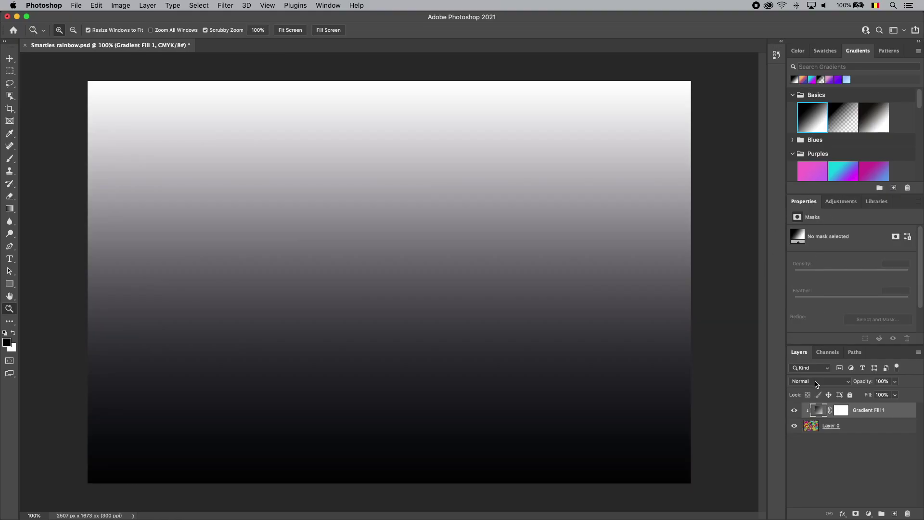
{"action": "left_click", "coordinate": [816, 381]}
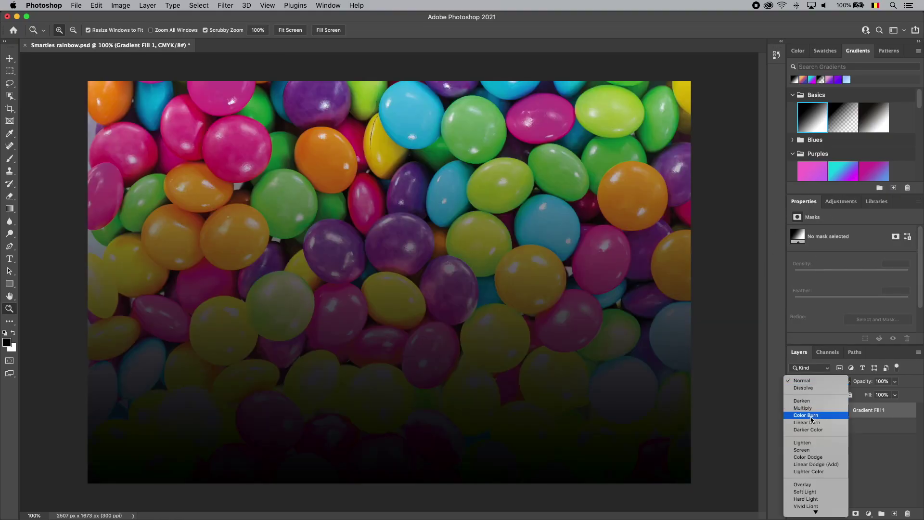
{"action": "left_click", "coordinate": [806, 414]}
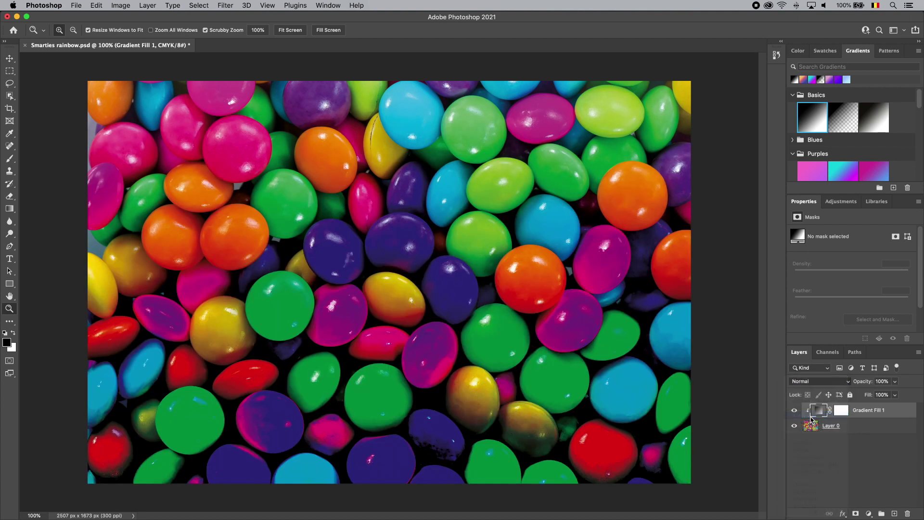
{"action": "key", "text": "super+s"}
{"action": "key", "text": "super+Tab"}
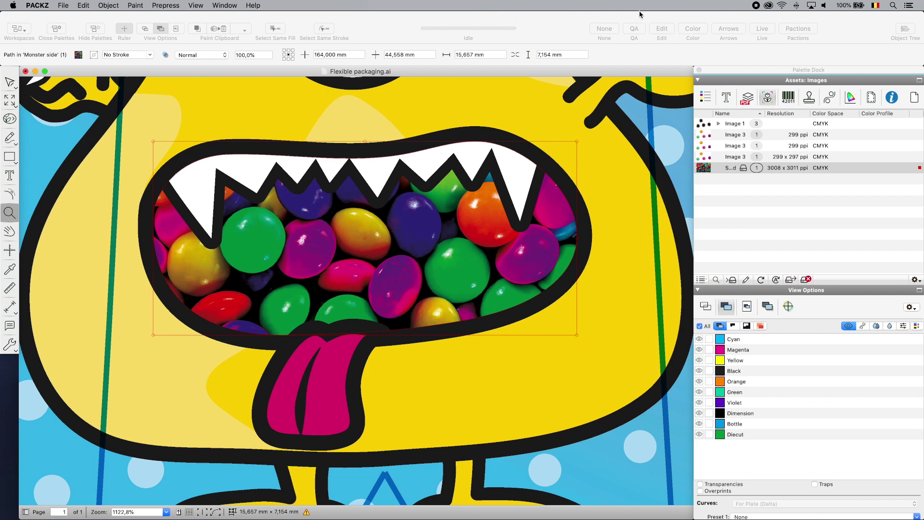
Step: Hide the text, logo, dieline and varnish surface layers, then select all visible artwork
{"action": "left_click", "coordinate": [906, 30]}
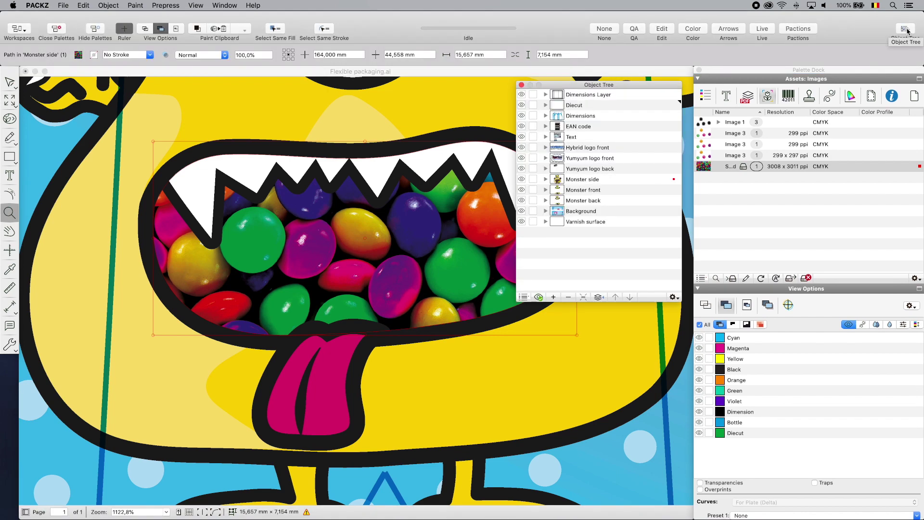
{"action": "key", "text": "super+0"}
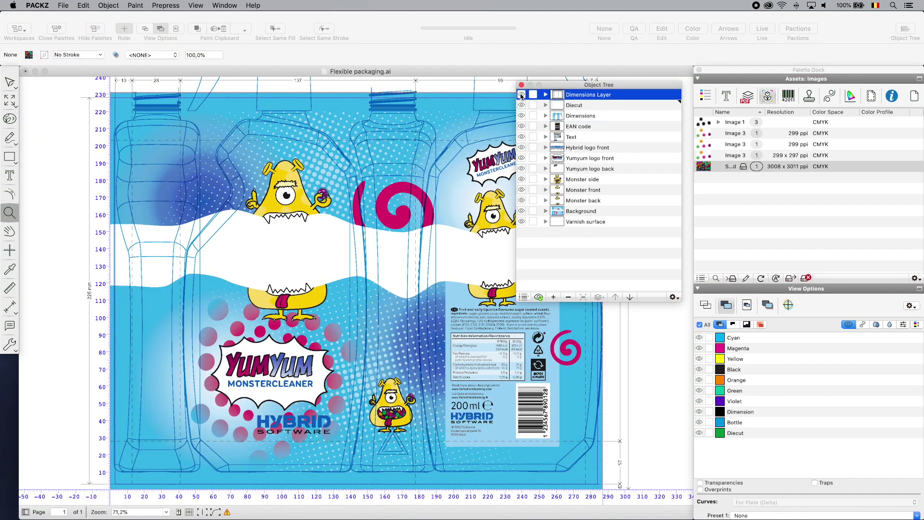
{"action": "left_click_drag", "start_coordinate": [521, 135], "coordinate": [522, 180]}
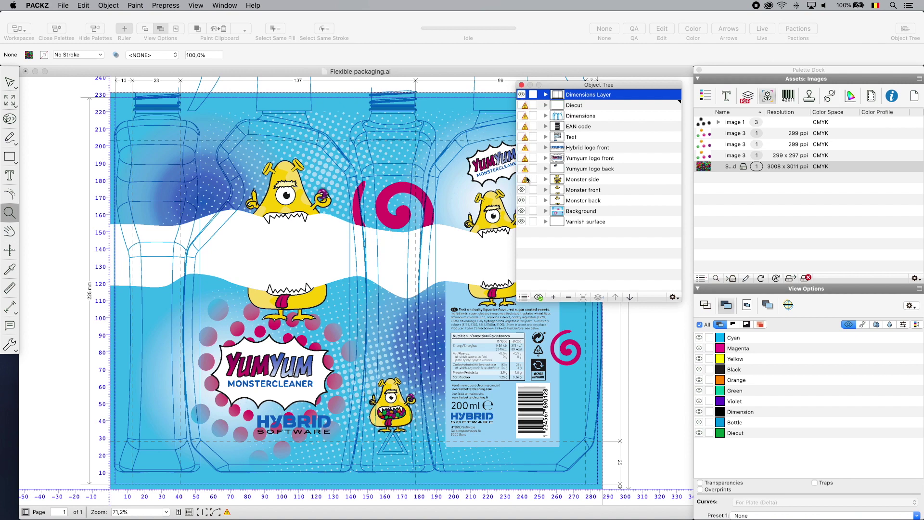
{"action": "left_click", "coordinate": [522, 221]}
{"action": "key", "text": "super+a"}
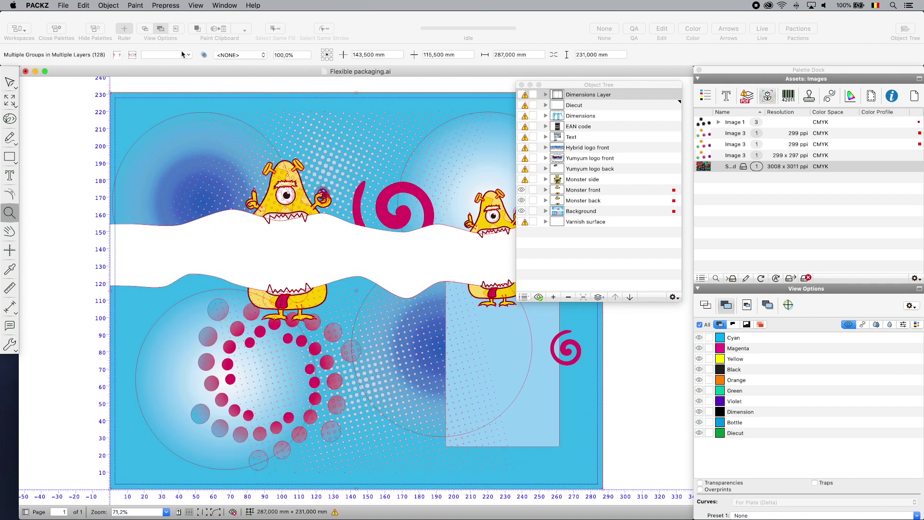
Step: Add a White underprint at 0,050 mm distance, ignoring white image pixels
{"action": "left_click", "coordinate": [169, 6]}
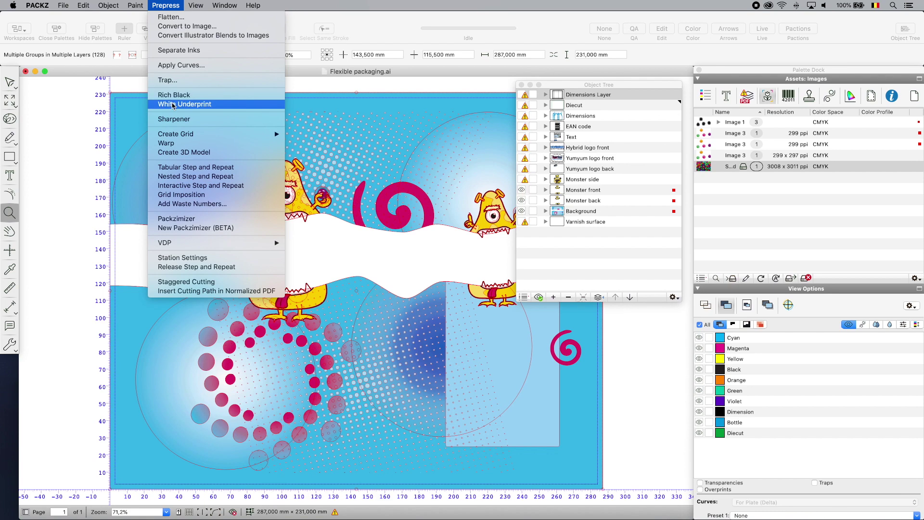
{"action": "left_click", "coordinate": [168, 104]}
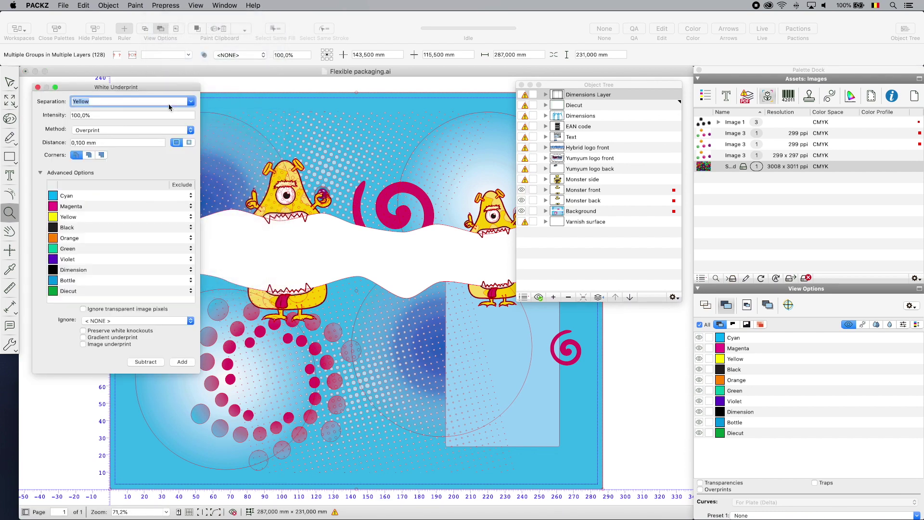
{"action": "type", "text": "White"}
{"action": "triple_click", "coordinate": [123, 140]}
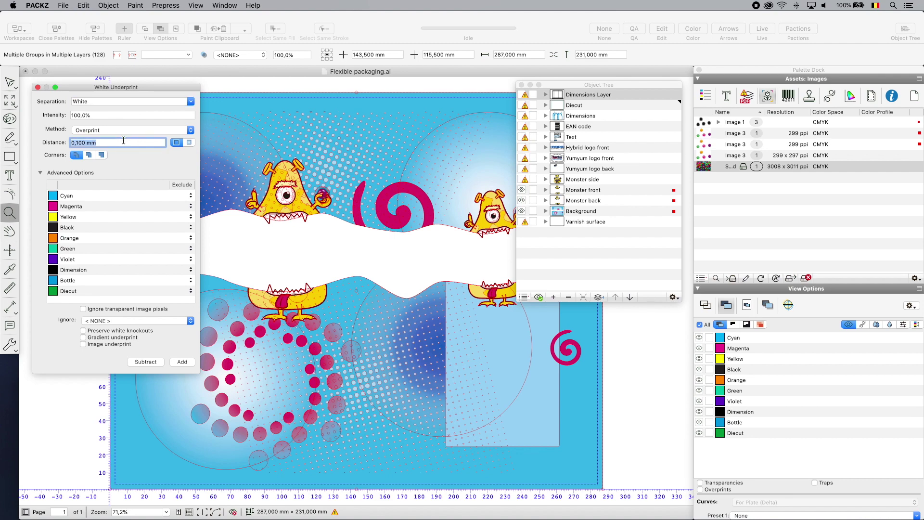
{"action": "type", "text": "0,05"}
{"action": "left_click", "coordinate": [119, 320]}
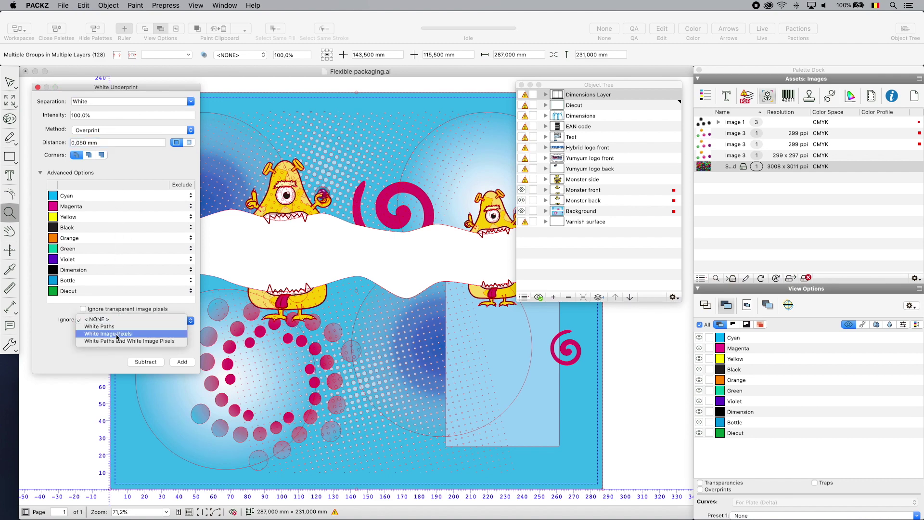
{"action": "left_click", "coordinate": [117, 337]}
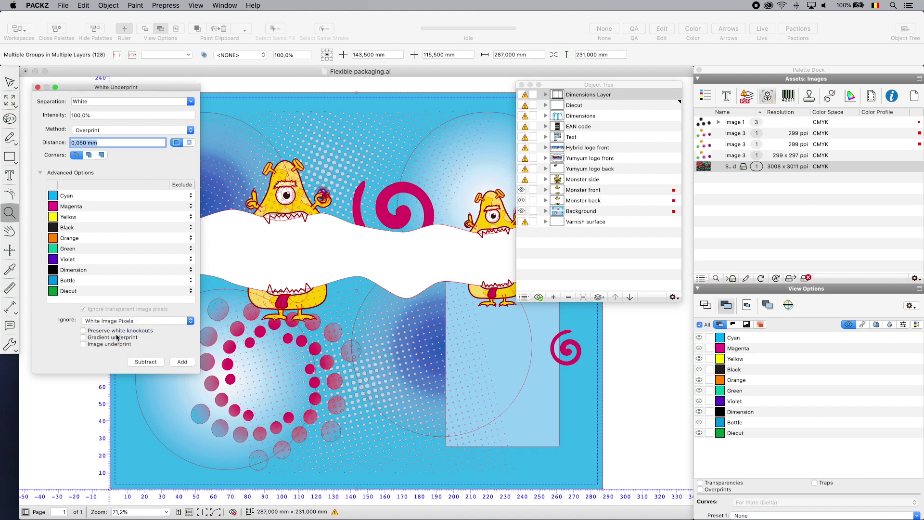
{"action": "left_click", "coordinate": [182, 362]}
Step: Show all layers again, then hide all except Background and Varnish surface
{"action": "left_click", "coordinate": [523, 212]}
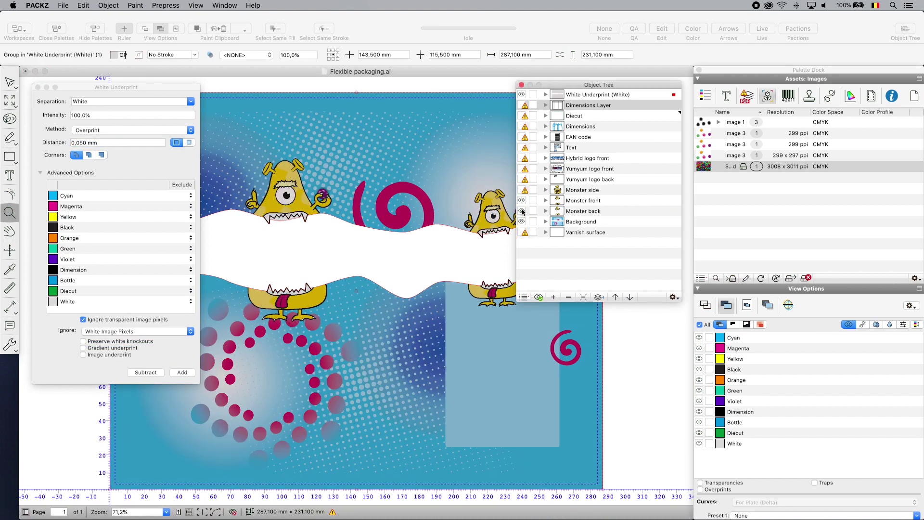
{"action": "left_click", "coordinate": [521, 200]}
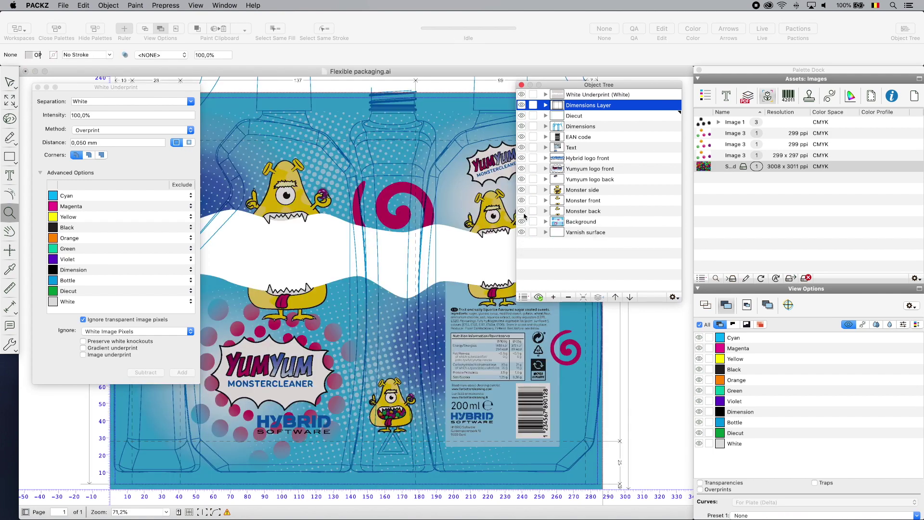
{"action": "left_click_drag", "start_coordinate": [524, 214], "coordinate": [524, 89]}
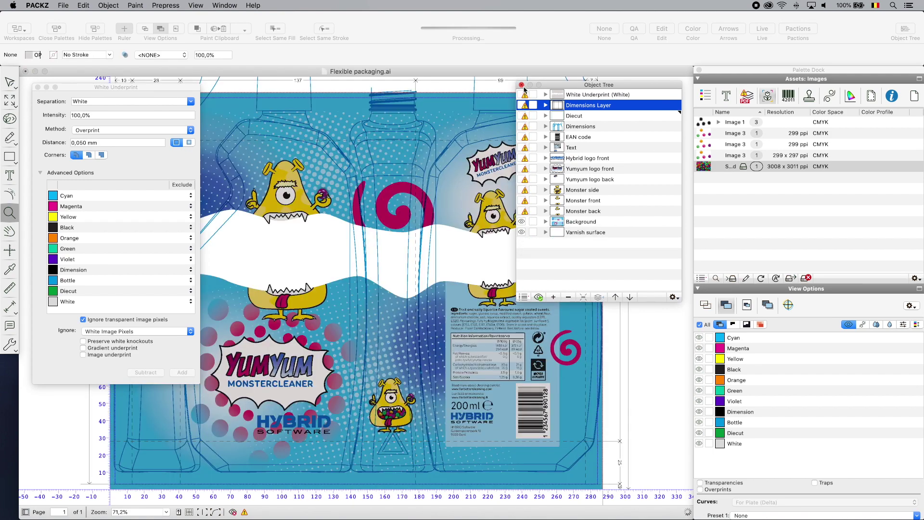
Step: Add a Varnish separation underprint ignoring nothing, then make all layers visible
{"action": "key", "text": "super+a"}
{"action": "left_click", "coordinate": [151, 100]}
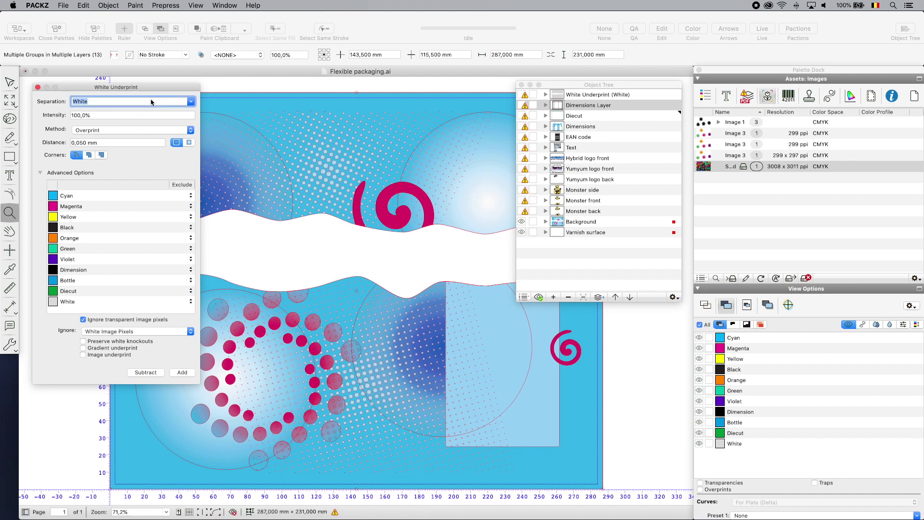
{"action": "type", "text": "Varnish"}
{"action": "left_click", "coordinate": [94, 332]}
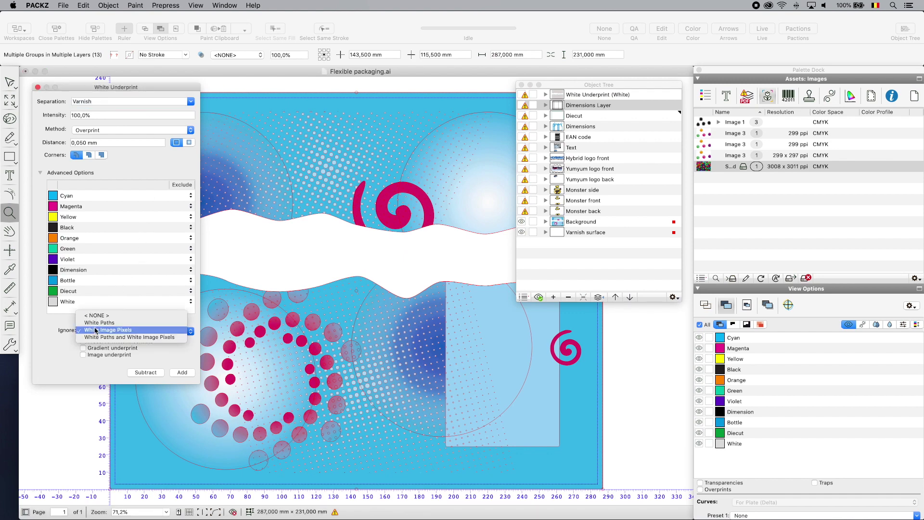
{"action": "left_click", "coordinate": [96, 319]}
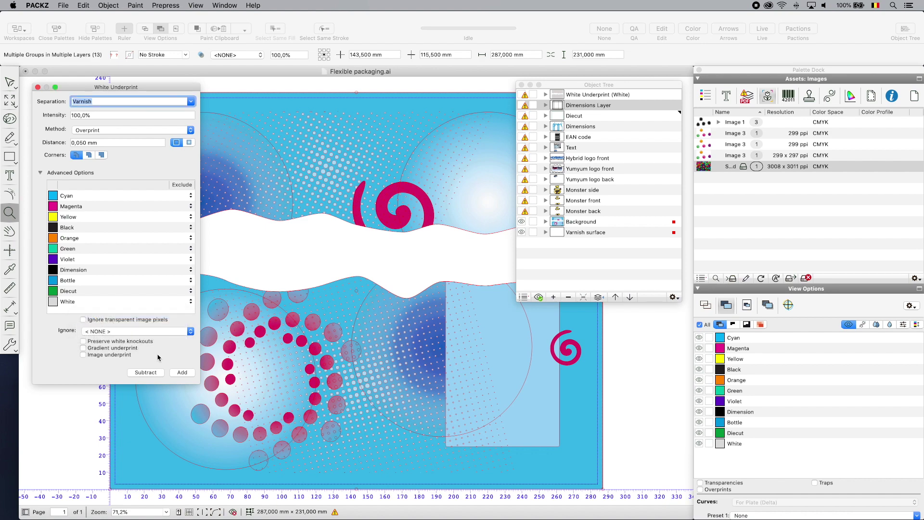
{"action": "left_click", "coordinate": [181, 372]}
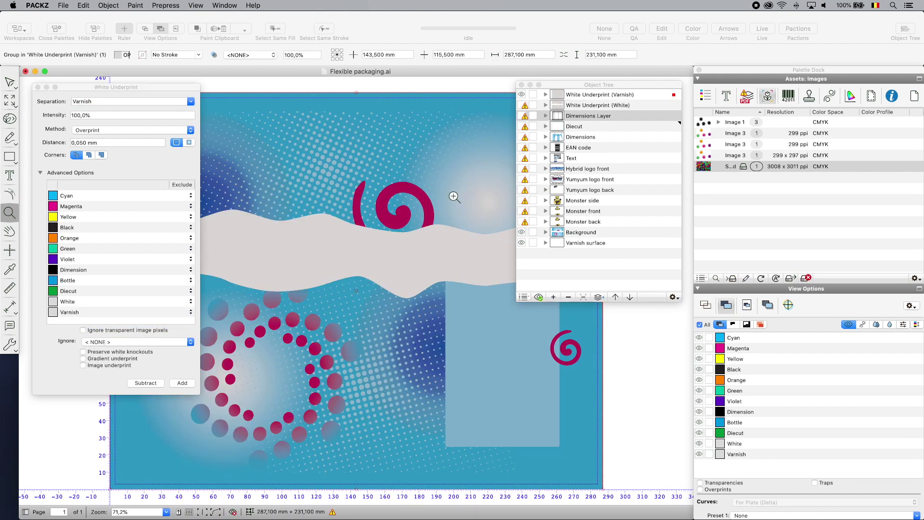
{"action": "left_click", "coordinate": [524, 116]}
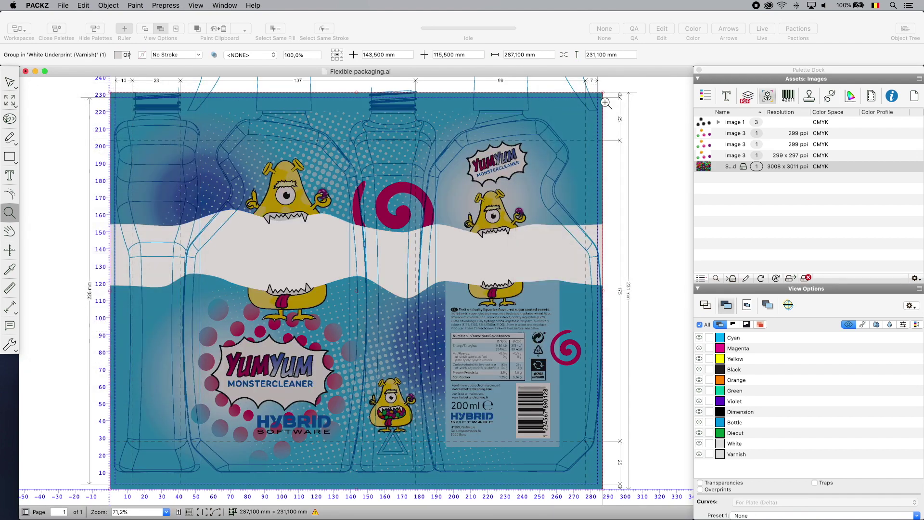
Step: Execute the saved Flexible packaging paction and review pages 2 and 1
{"action": "left_click", "coordinate": [798, 30]}
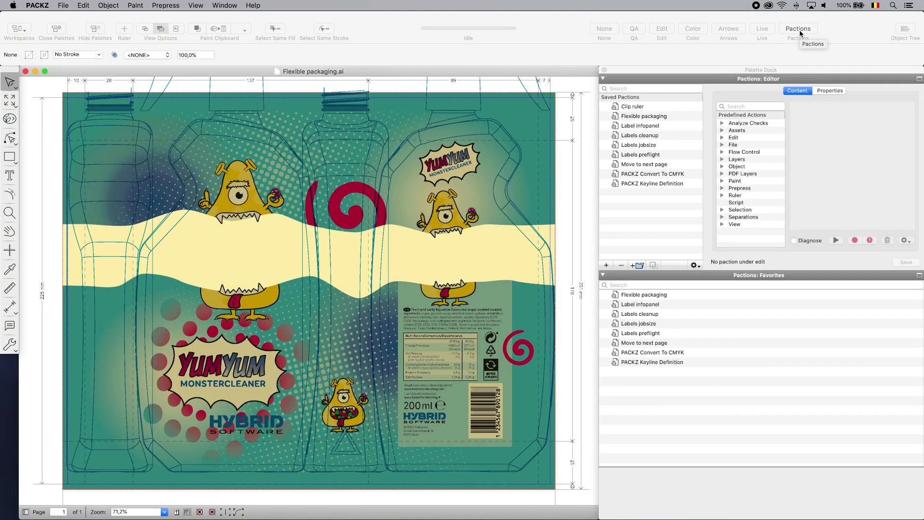
{"action": "left_click", "coordinate": [633, 117]}
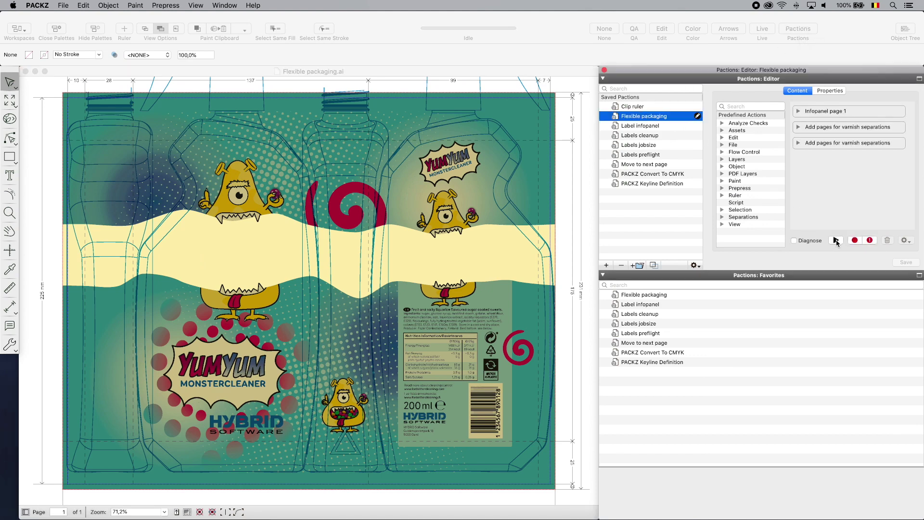
{"action": "left_click", "coordinate": [835, 240]}
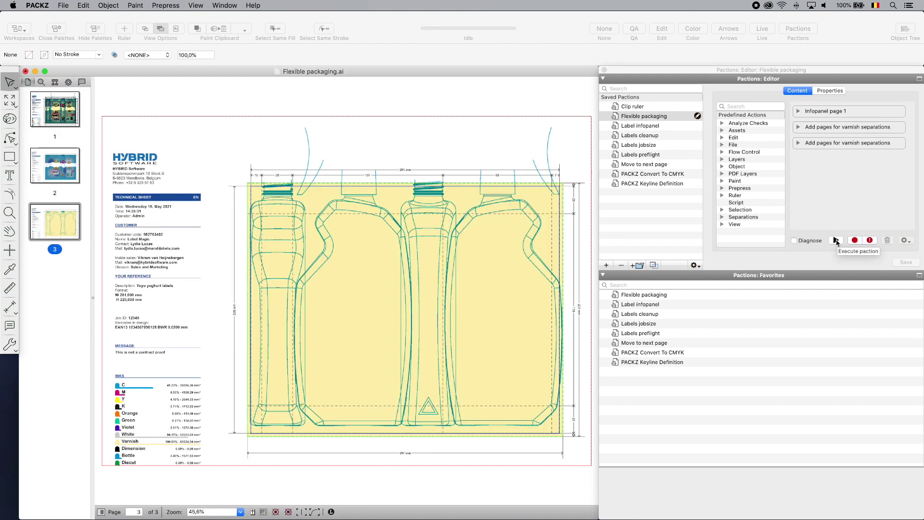
{"action": "left_click", "coordinate": [605, 70]}
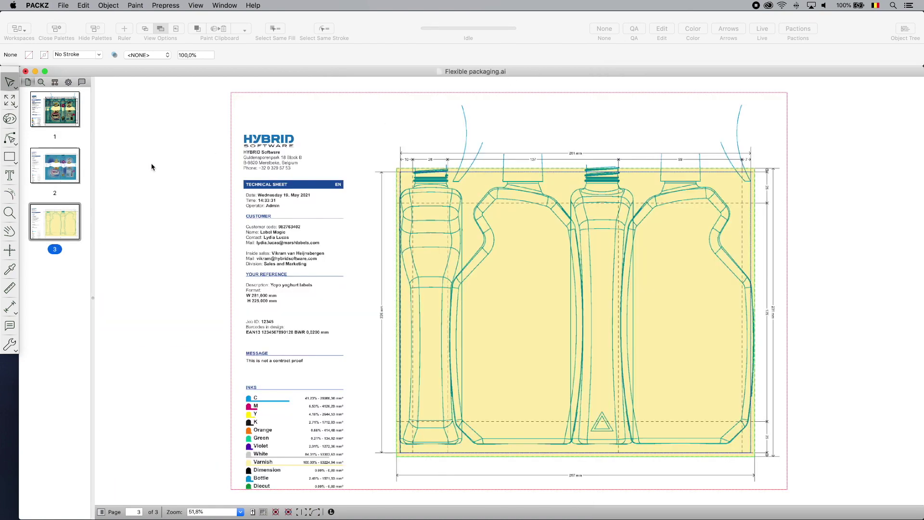
{"action": "left_click", "coordinate": [56, 172]}
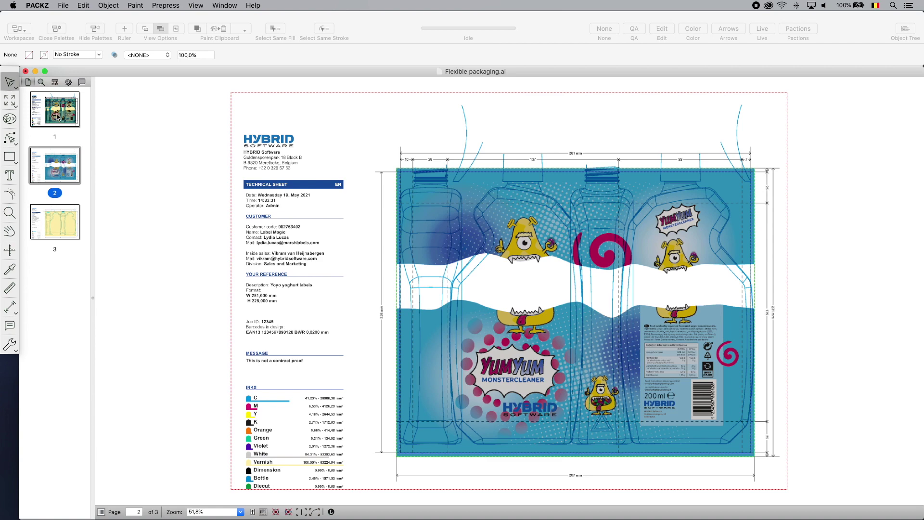
{"action": "left_click", "coordinate": [57, 115]}
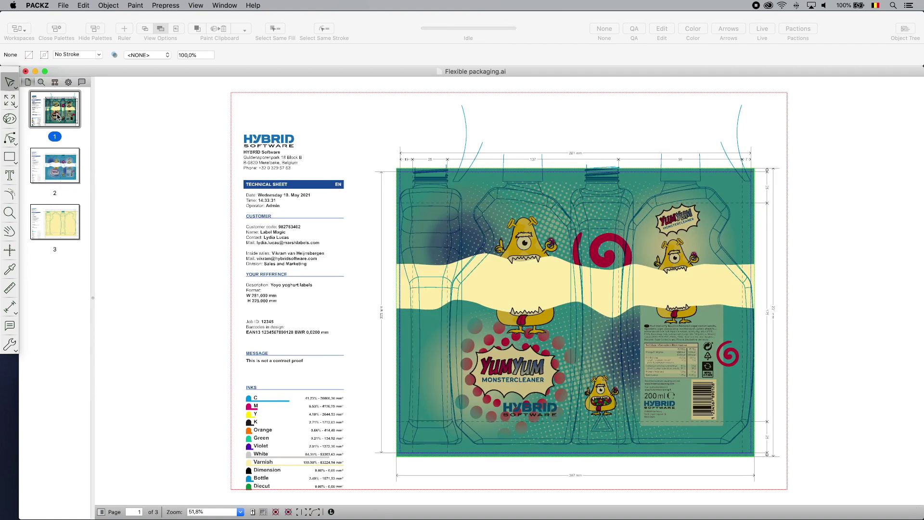
Step: Change the job ID to 12346 and set the technical sheet language to Español
{"action": "left_click", "coordinate": [68, 86]}
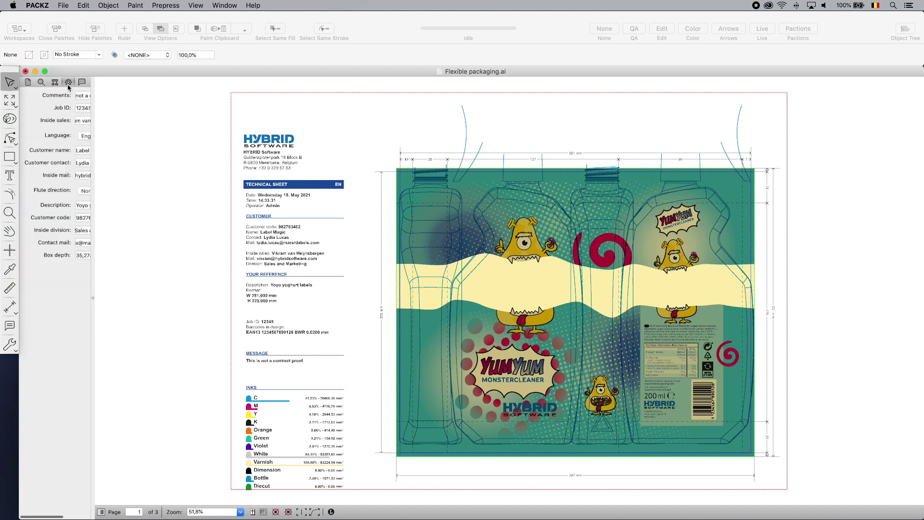
{"action": "key", "text": "z"}
{"action": "left_click_drag", "start_coordinate": [374, 264], "coordinate": [417, 368]}
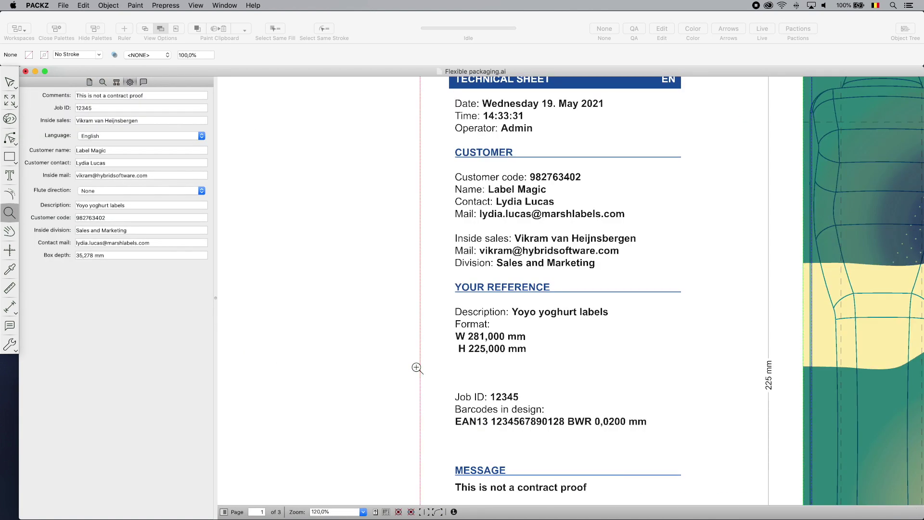
{"action": "left_click", "coordinate": [111, 104]}
{"action": "key", "text": "BackSpace"}
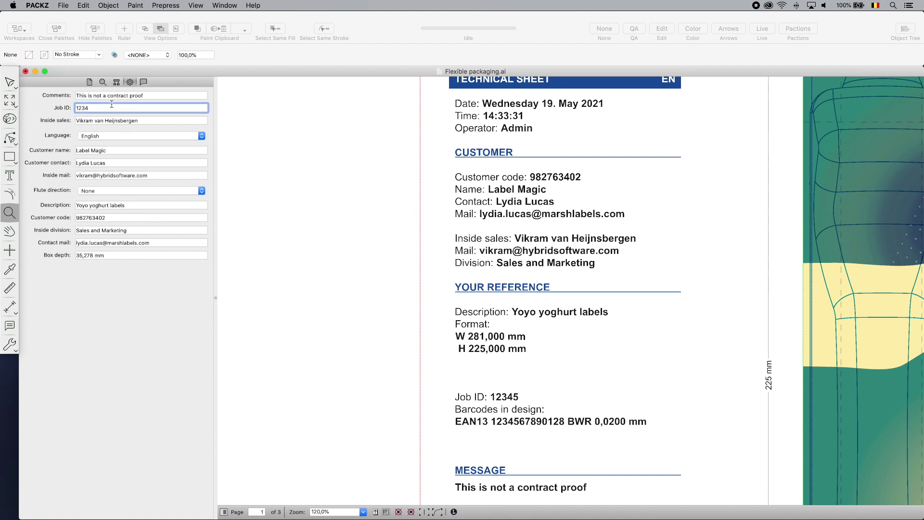
{"action": "type", "text": "6"}
{"action": "key", "text": "Return"}
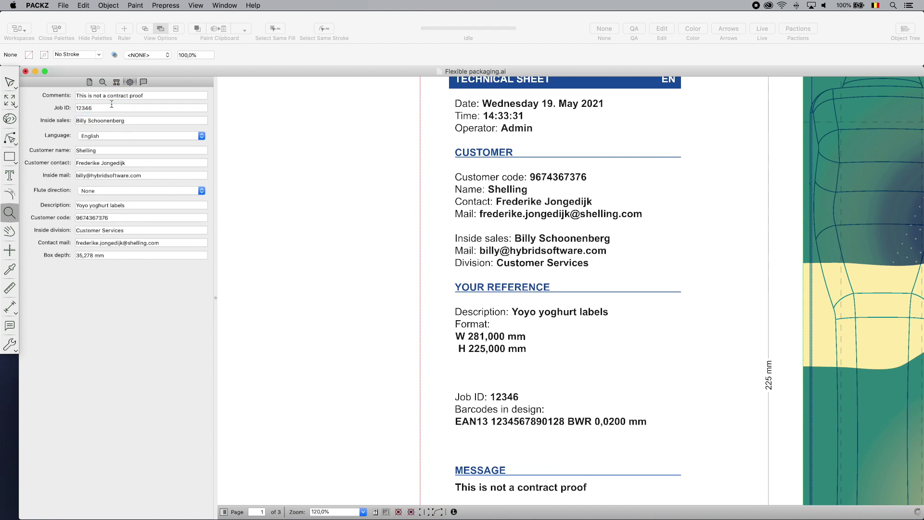
{"action": "left_click", "coordinate": [112, 137]}
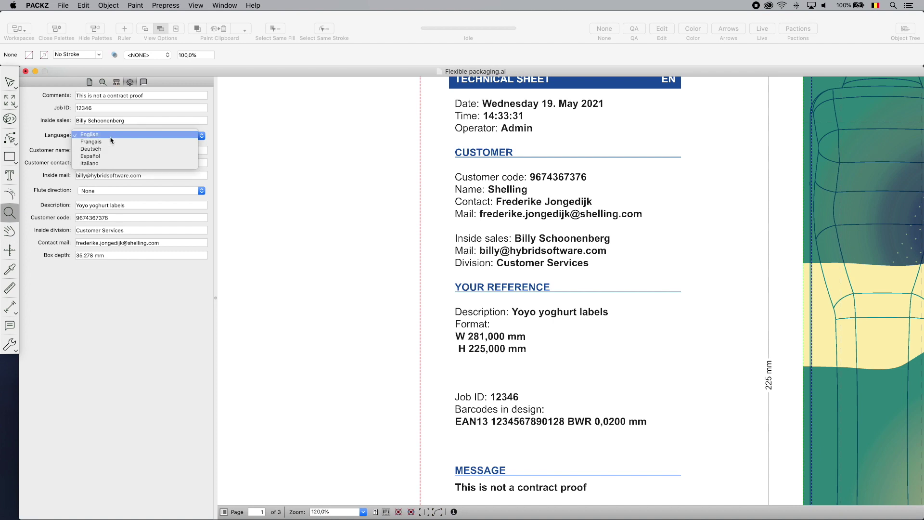
{"action": "left_click", "coordinate": [105, 157]}
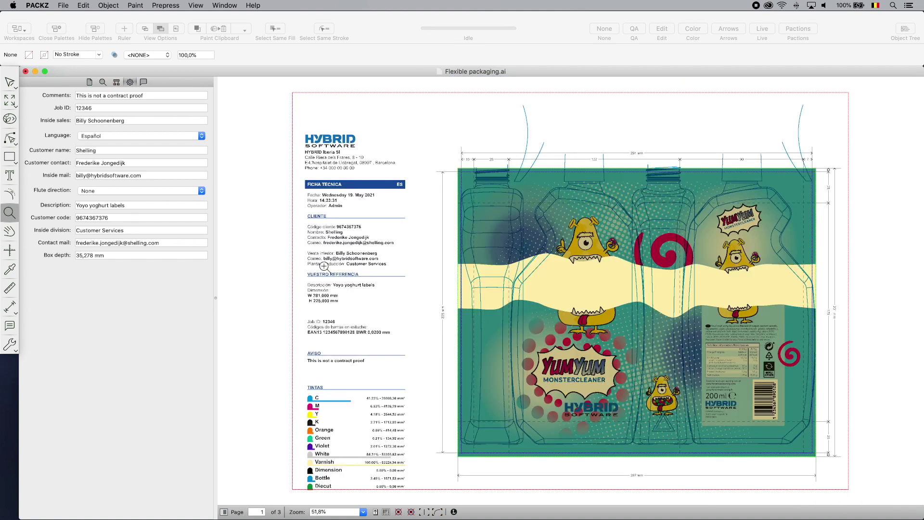
Step: Open the file 3_basic bottle_14 degrees_shrink.ic3
{"action": "left_click", "coordinate": [64, 6]}
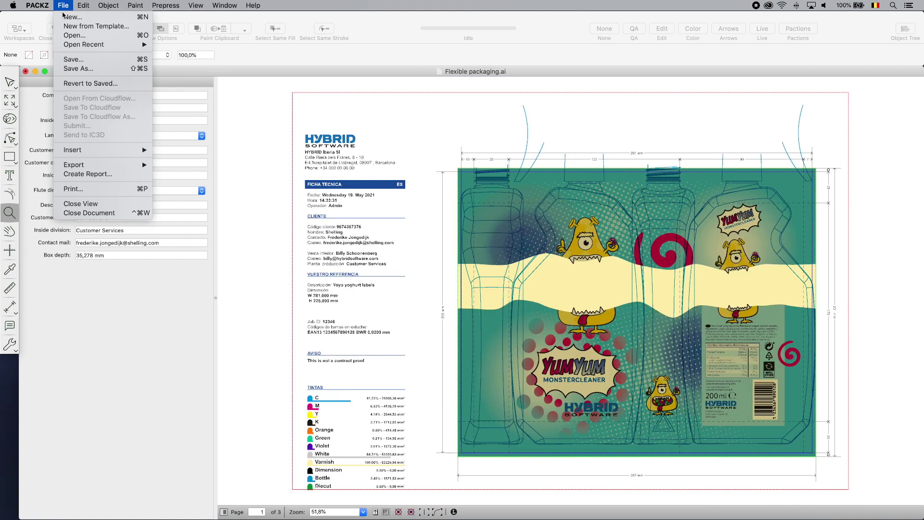
{"action": "left_click", "coordinate": [71, 36]}
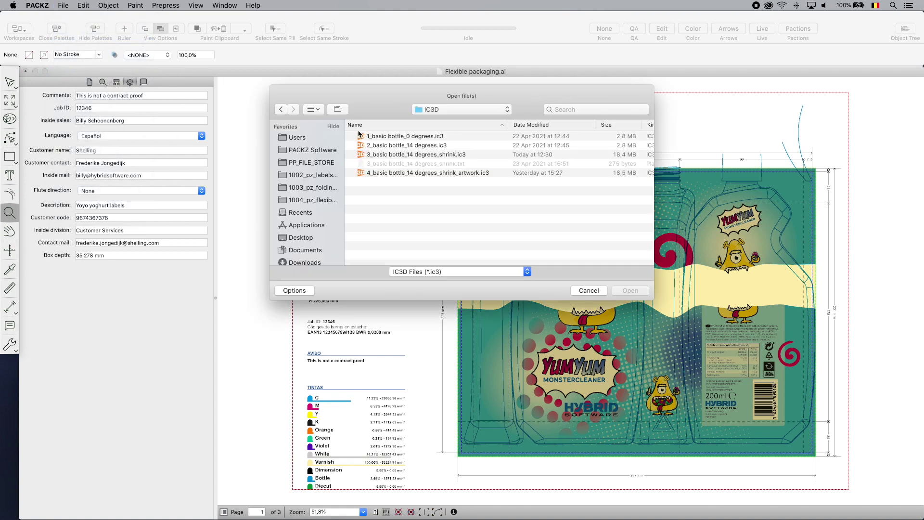
{"action": "left_click", "coordinate": [414, 157]}
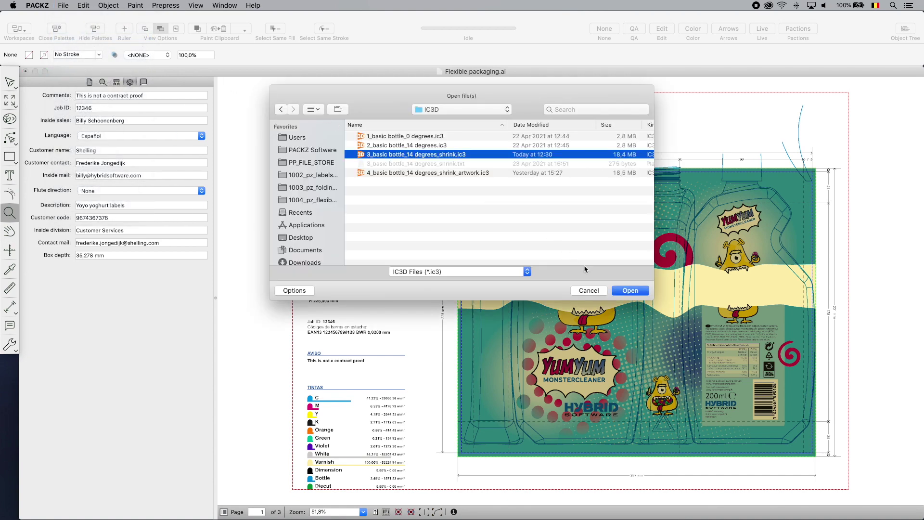
{"action": "left_click", "coordinate": [631, 291]}
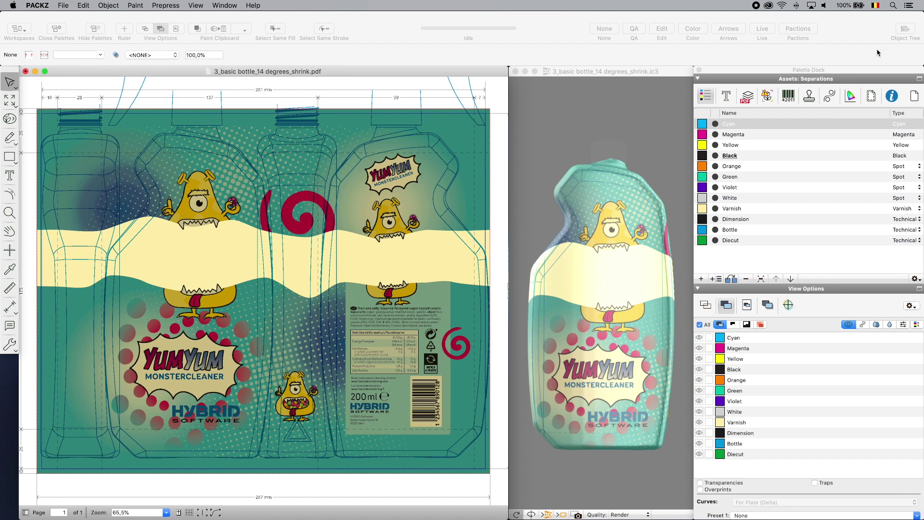
Step: Warp the Monster side artwork group for the shrink sleeve
{"action": "left_click", "coordinate": [904, 31]}
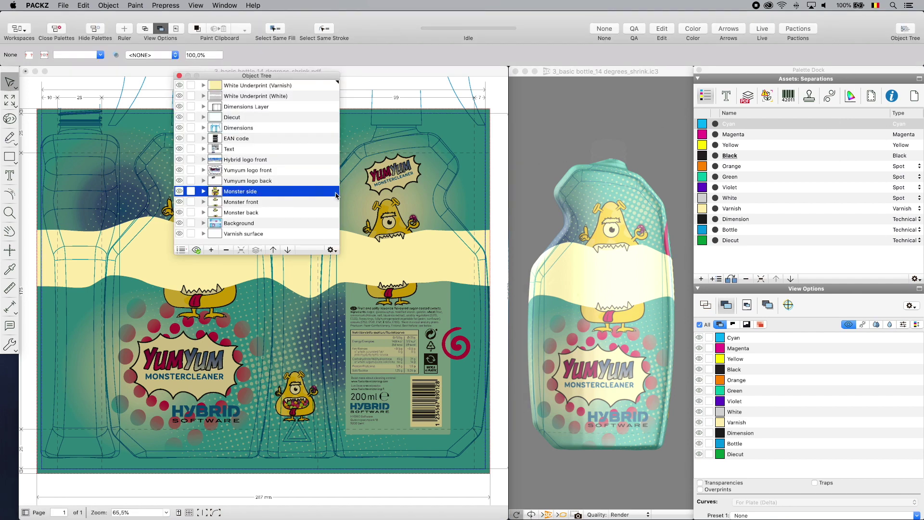
{"action": "left_click", "coordinate": [334, 192]}
{"action": "left_click", "coordinate": [156, 6]}
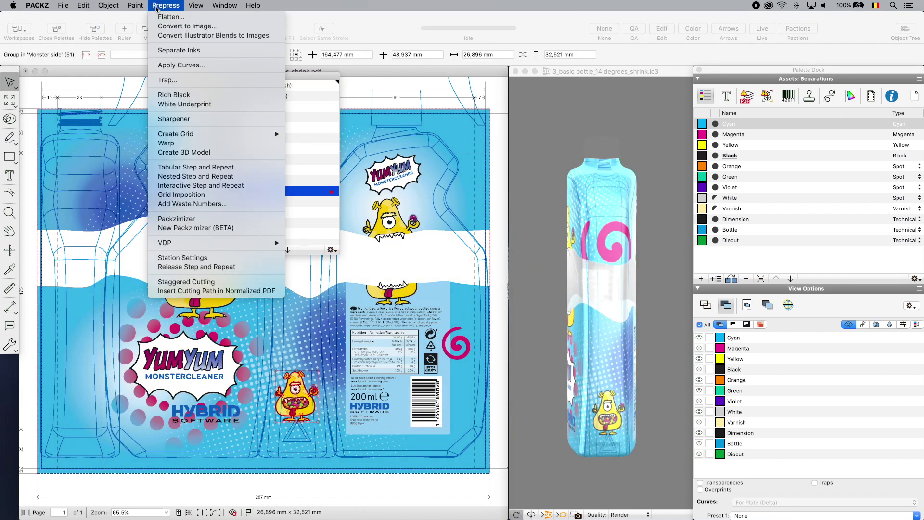
{"action": "left_click", "coordinate": [166, 143]}
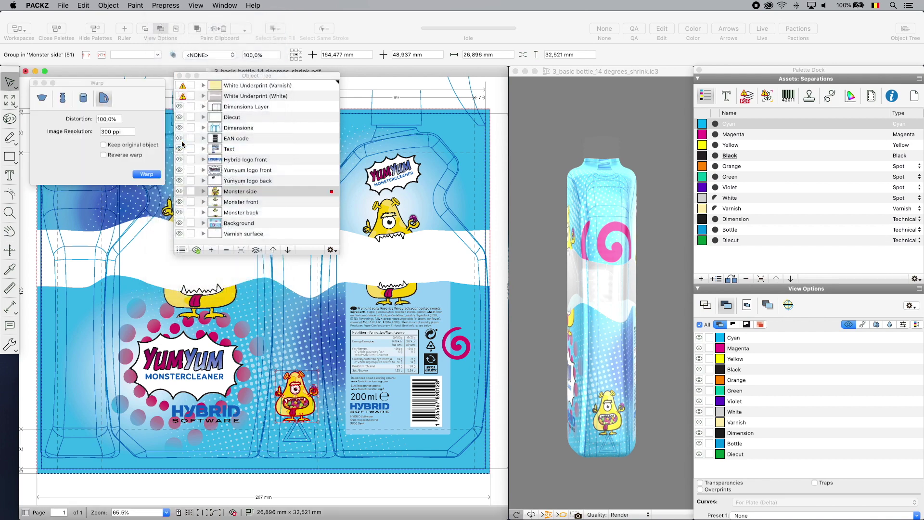
{"action": "left_click", "coordinate": [146, 175]}
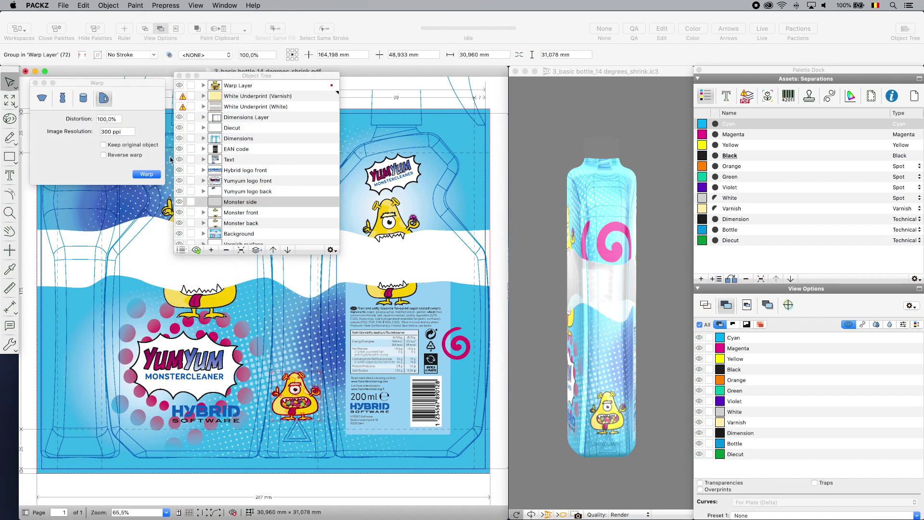
Step: Warp the EAN code barcode, the text objects, and the Hybrid and Yumyum front logos
{"action": "left_click", "coordinate": [331, 150]}
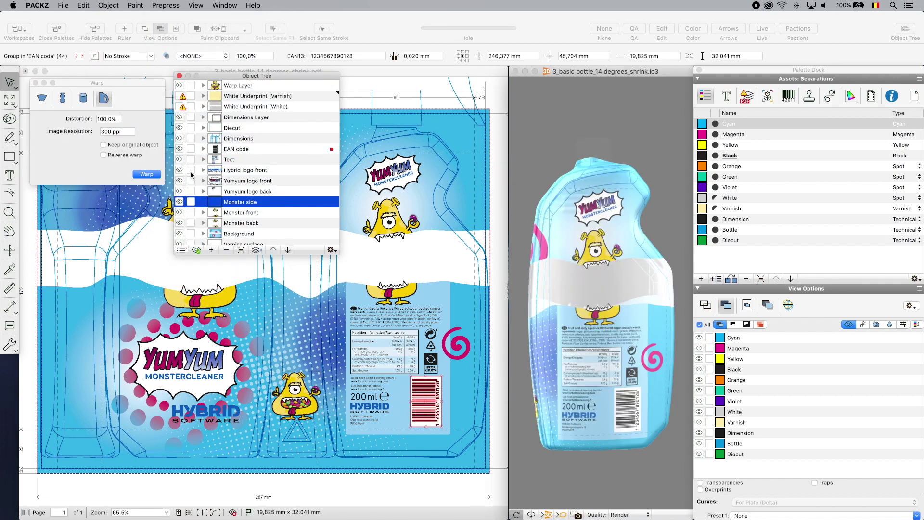
{"action": "left_click", "coordinate": [150, 176]}
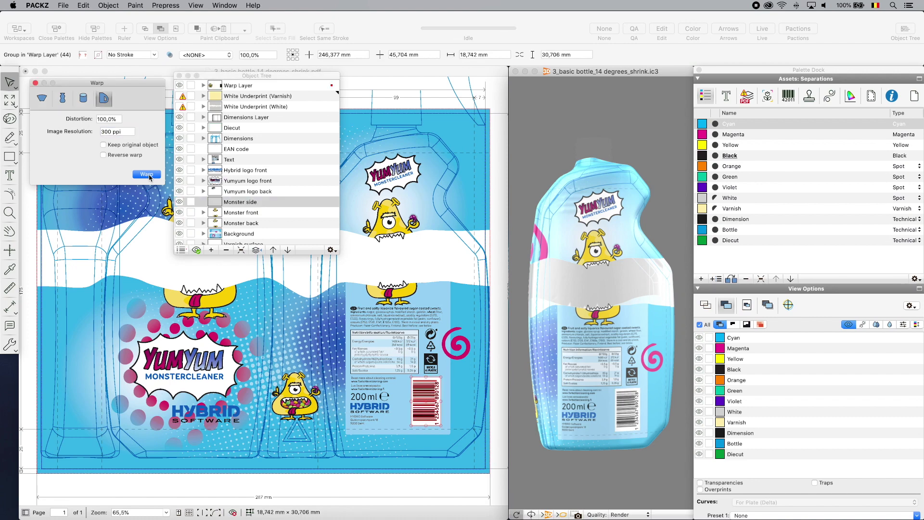
{"action": "left_click", "coordinate": [332, 160]}
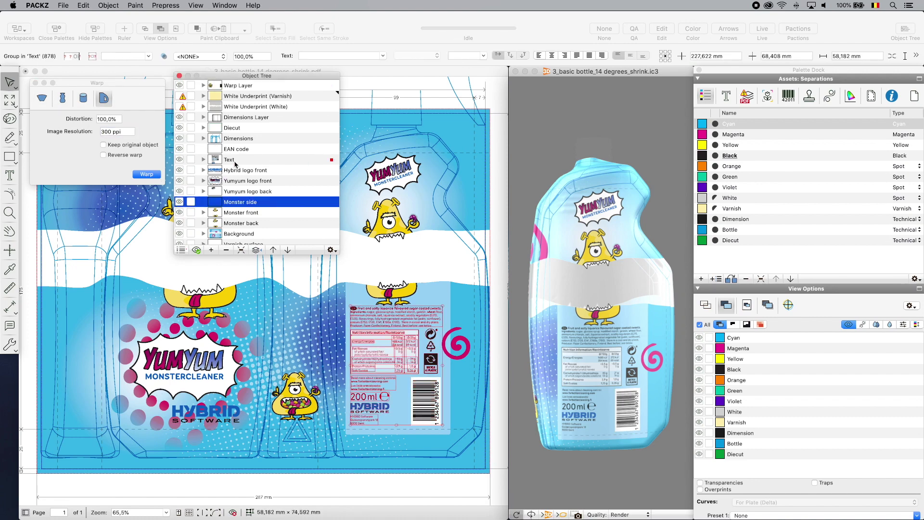
{"action": "left_click", "coordinate": [147, 174]}
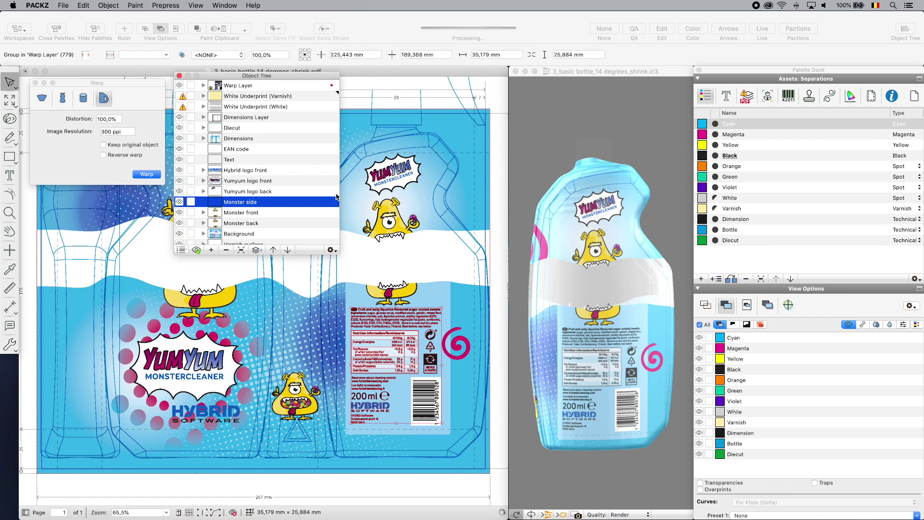
{"action": "left_click", "coordinate": [331, 173]}
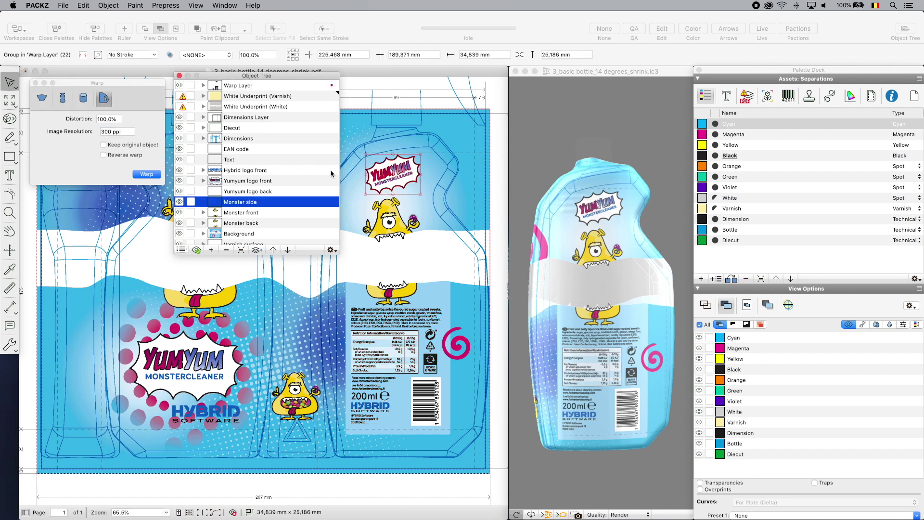
{"action": "left_click", "coordinate": [153, 175]}
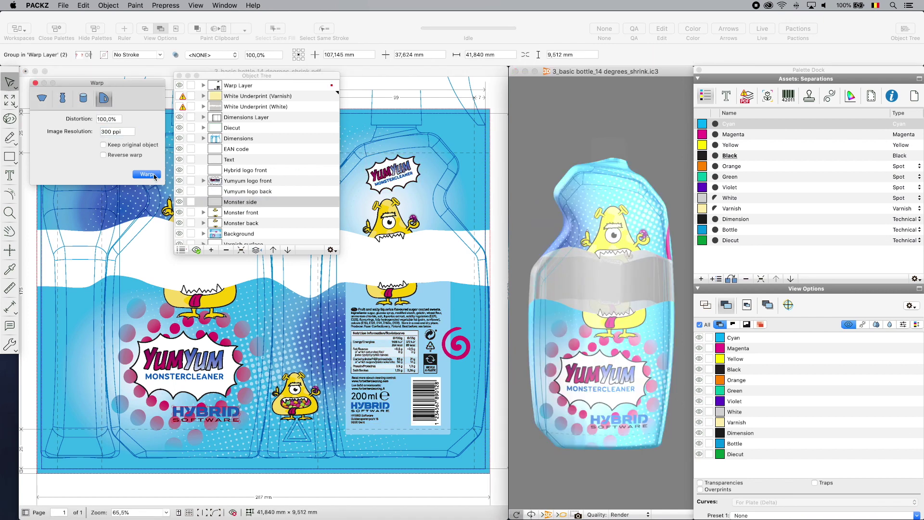
{"action": "left_click", "coordinate": [331, 182]}
{"action": "left_click", "coordinate": [146, 175]}
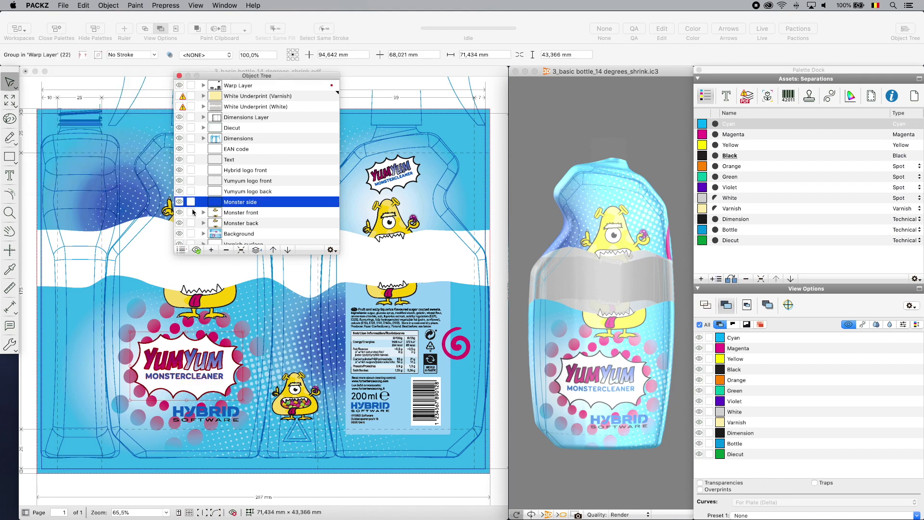
{"action": "left_click", "coordinate": [240, 251]}
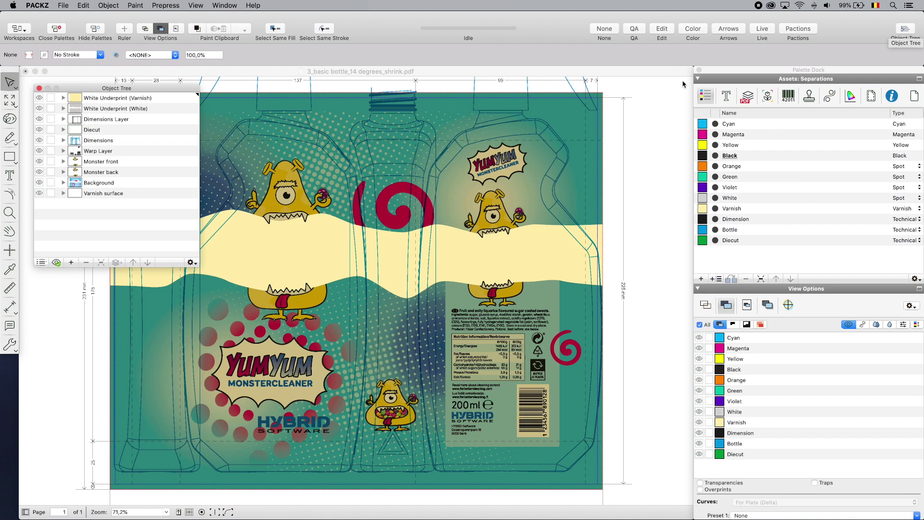
Step: Trap the artwork using the 1004_pz_flexible trap preset
{"action": "left_click", "coordinate": [40, 140]}
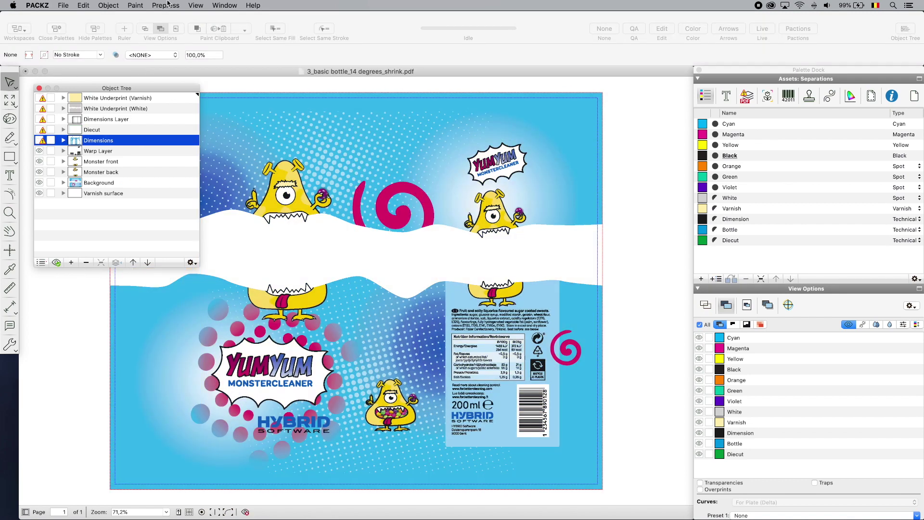
{"action": "left_click", "coordinate": [166, 6]}
{"action": "left_click", "coordinate": [166, 80]}
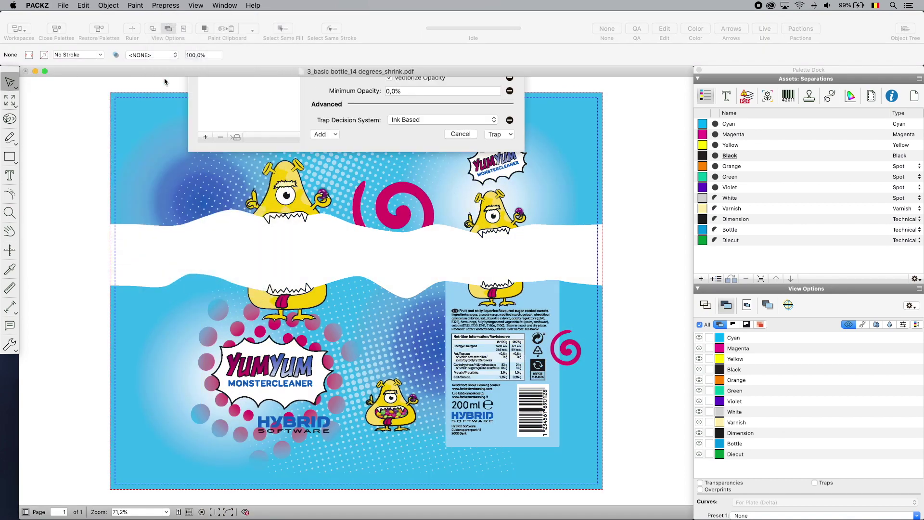
{"action": "left_click", "coordinate": [240, 121]}
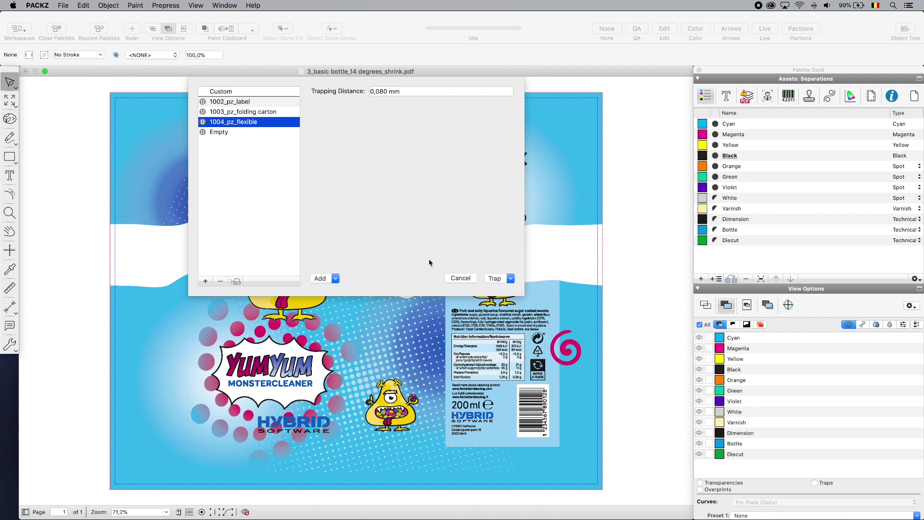
{"action": "left_click", "coordinate": [491, 278]}
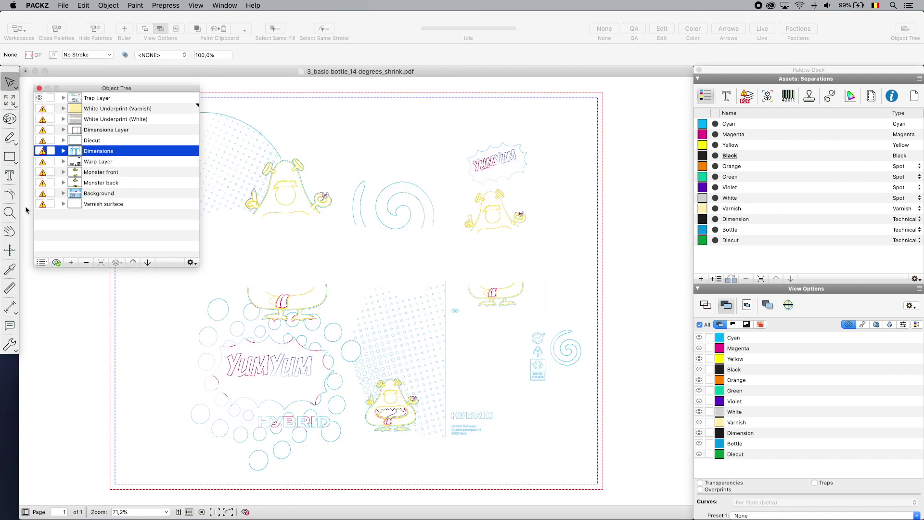
Step: Inspect the 502 traps and cyan coverage on the halftone circles, then show hidden layers
{"action": "left_click", "coordinate": [9, 213]}
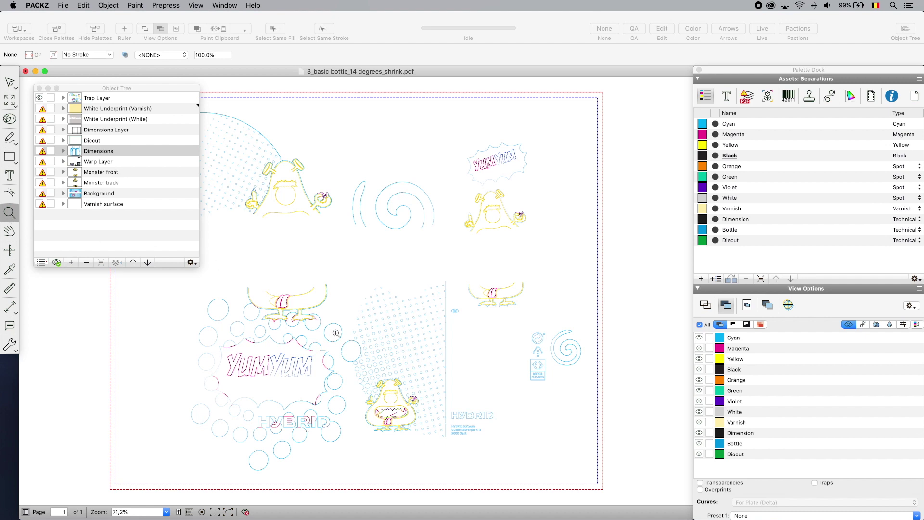
{"action": "left_click_drag", "start_coordinate": [336, 333], "coordinate": [382, 362]}
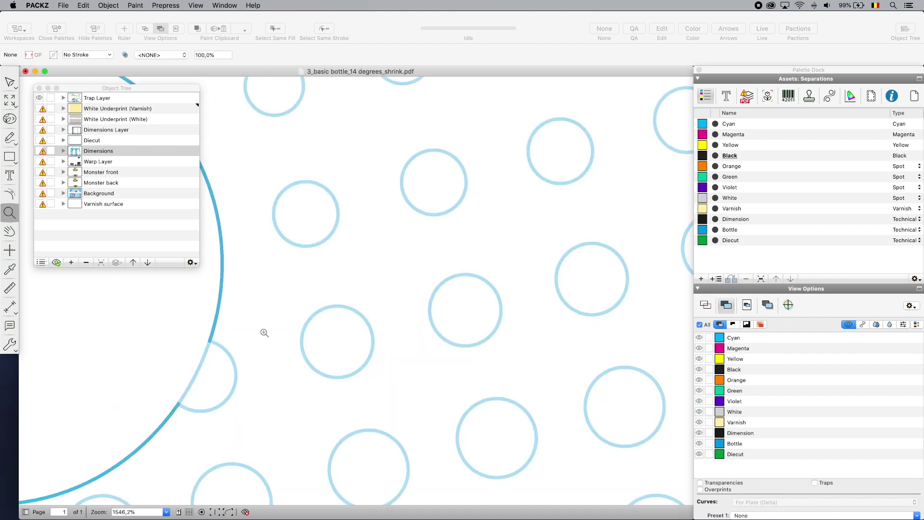
{"action": "left_click", "coordinate": [10, 273]}
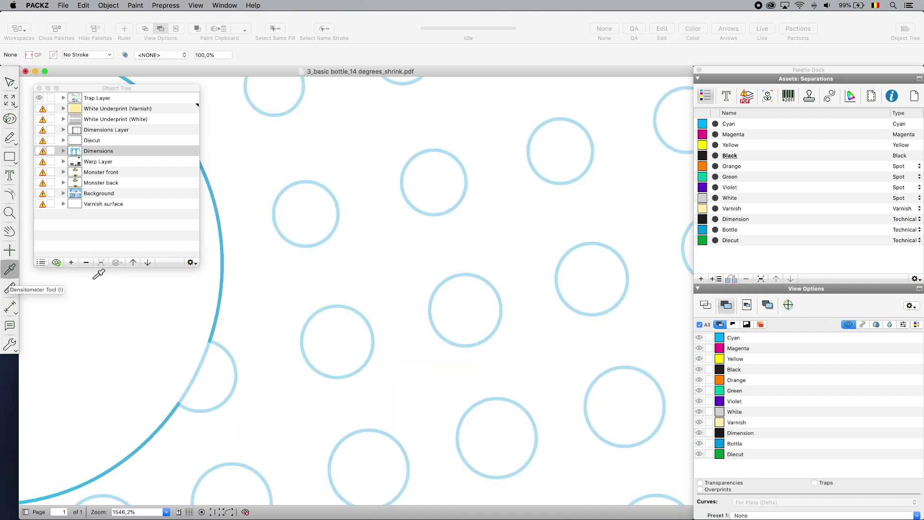
{"action": "left_click", "coordinate": [345, 306]}
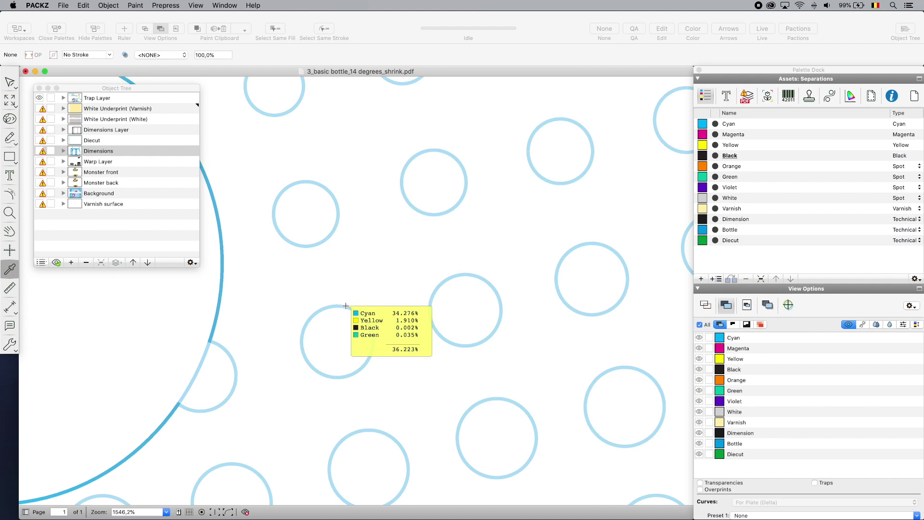
{"action": "left_click", "coordinate": [10, 194]}
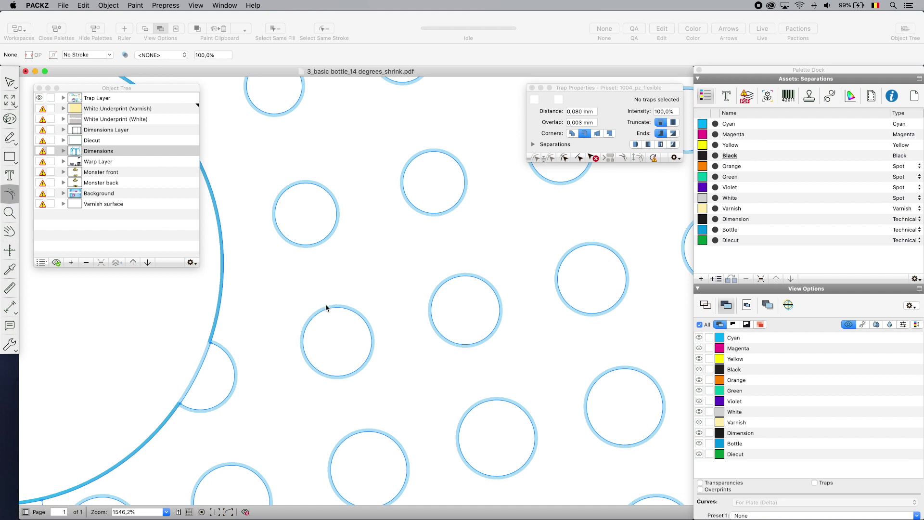
{"action": "left_click", "coordinate": [530, 159]}
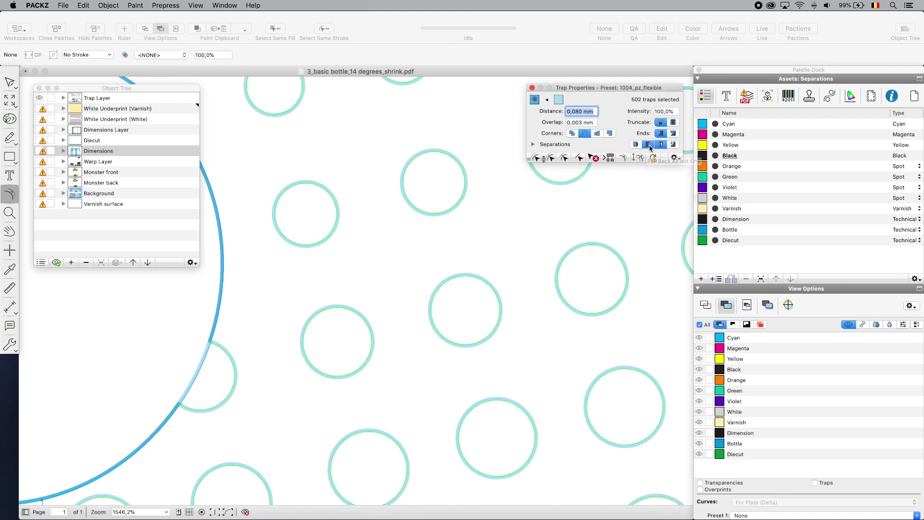
{"action": "left_click", "coordinate": [532, 88]}
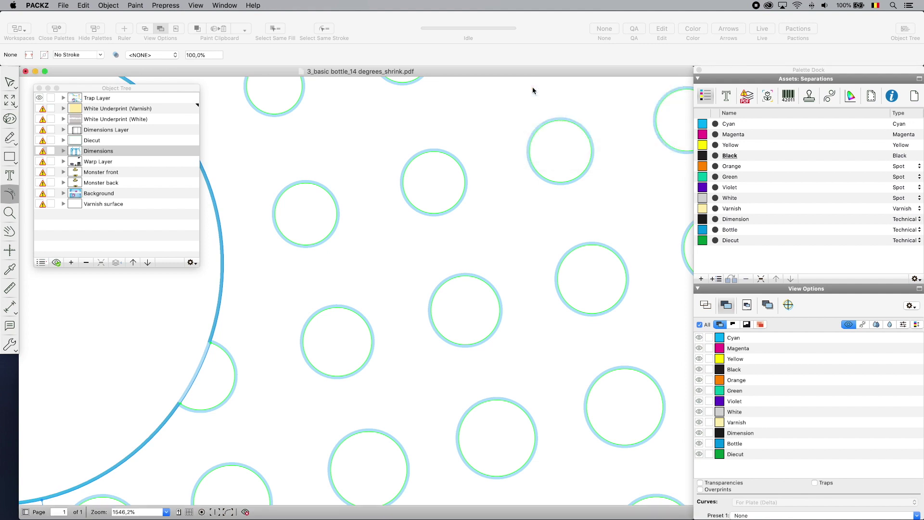
{"action": "left_click", "coordinate": [13, 270]}
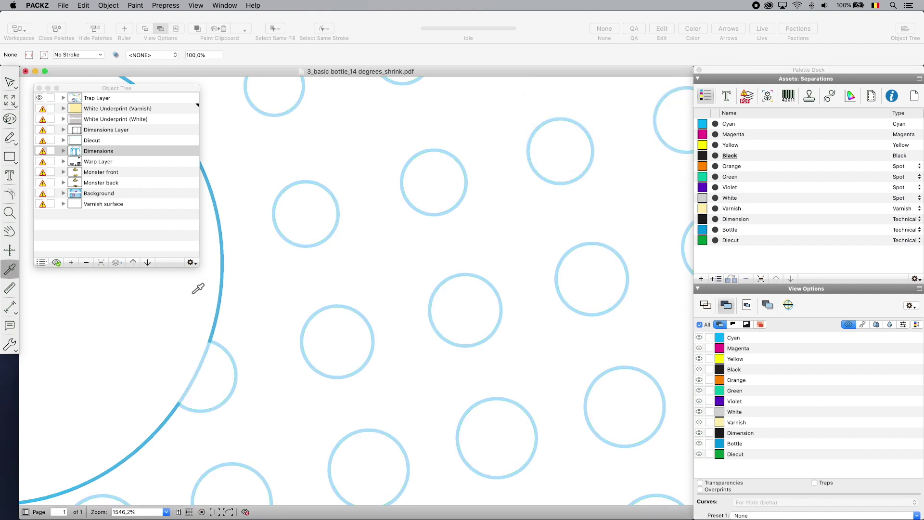
{"action": "left_click", "coordinate": [328, 306]}
{"action": "left_click_drag", "start_coordinate": [41, 204], "coordinate": [40, 166]}
Step: Show the dimensions, bottle and varnish layers on the whole label
{"action": "key", "text": "super+0"}
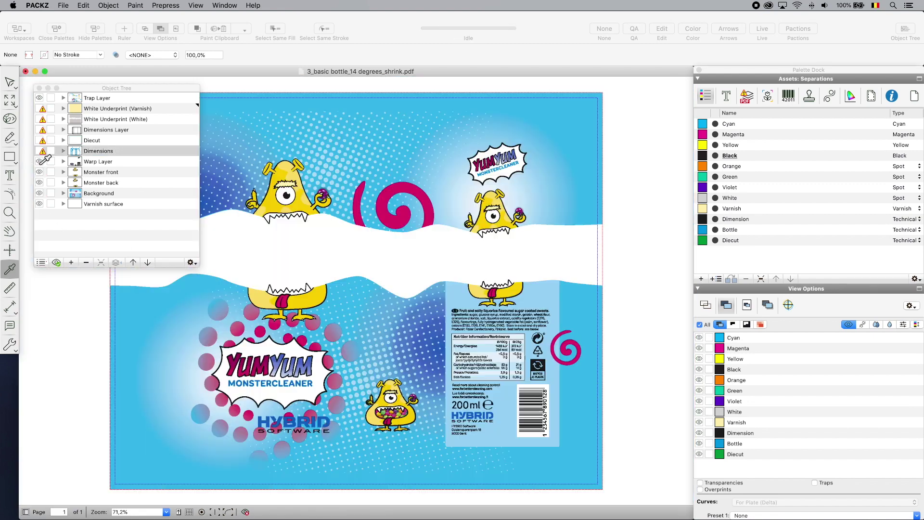
{"action": "left_click_drag", "start_coordinate": [42, 151], "coordinate": [41, 97]}
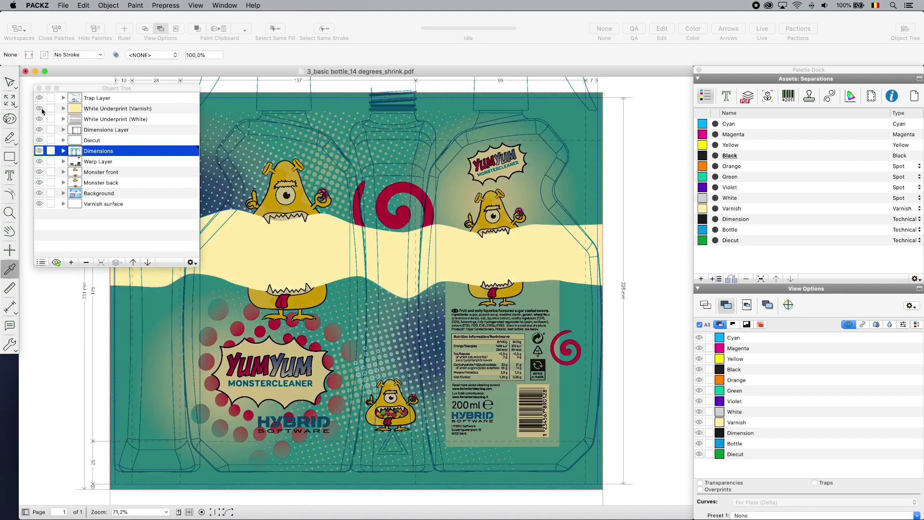
{"action": "left_click", "coordinate": [91, 39]}
{"action": "key", "text": "z"}
Step: Start a Tabular Step and Repeat with the label as station, using Trim Box
{"action": "left_click", "coordinate": [165, 6]}
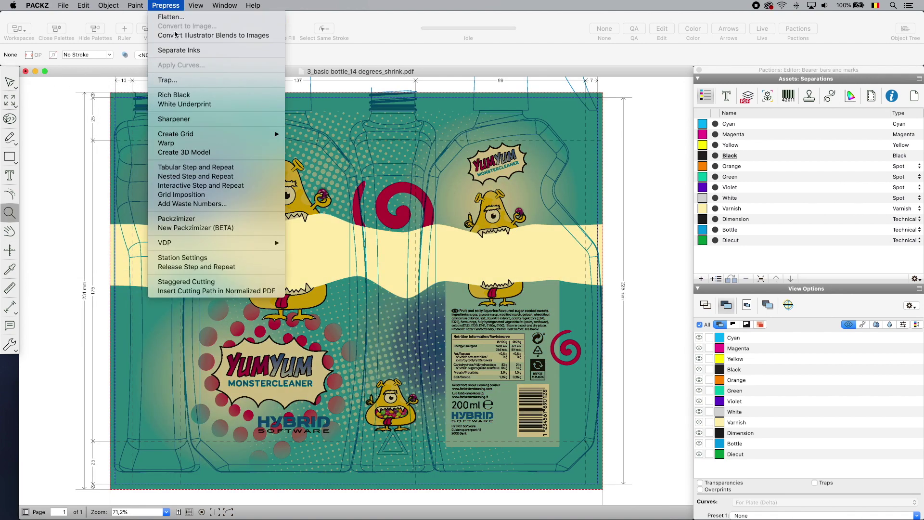
{"action": "left_click", "coordinate": [176, 167]}
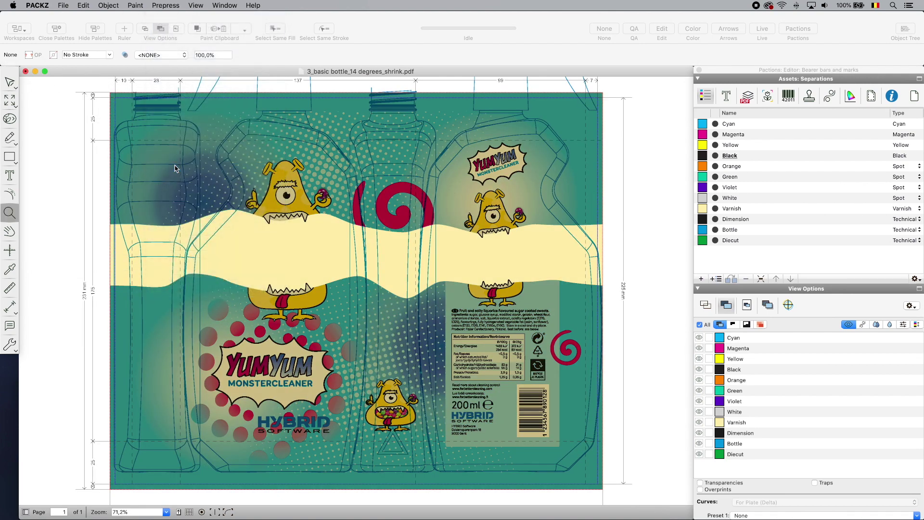
{"action": "left_click", "coordinate": [908, 107]}
{"action": "left_click", "coordinate": [898, 131]}
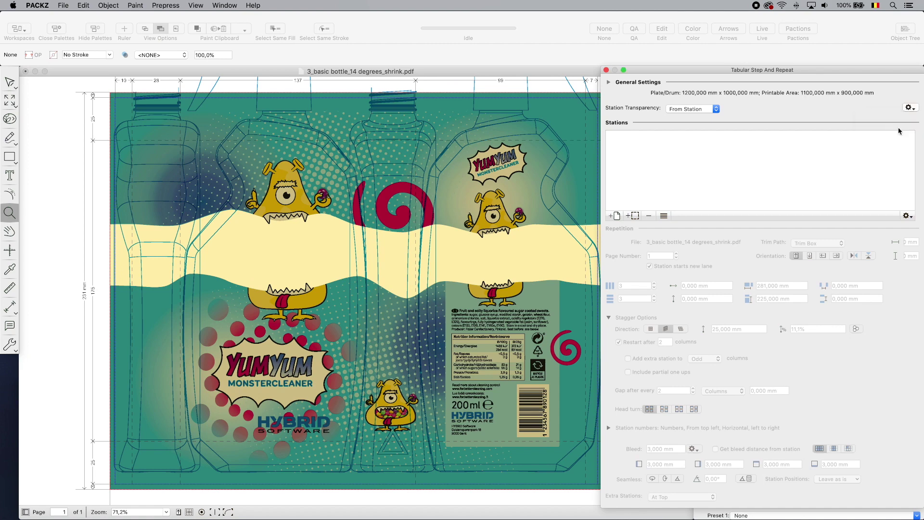
{"action": "left_click_drag", "start_coordinate": [301, 71], "coordinate": [663, 165]}
{"action": "left_click", "coordinate": [839, 243]}
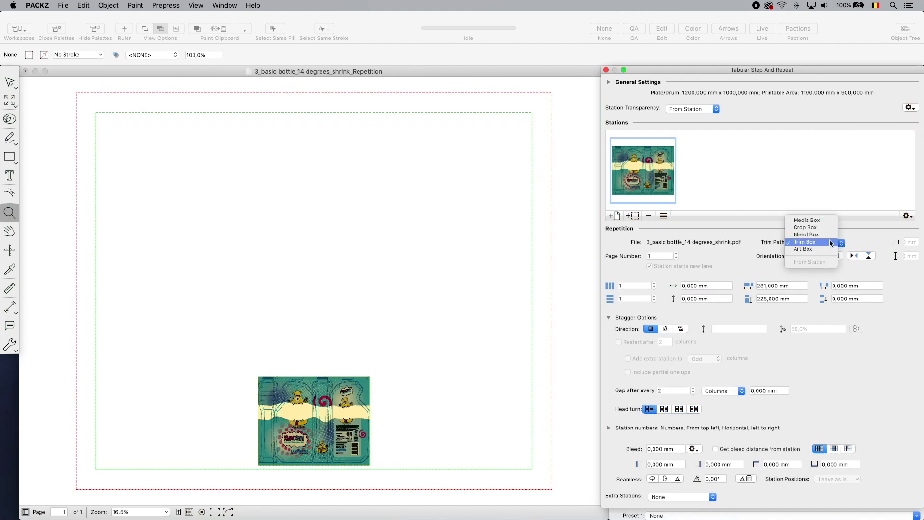
{"action": "left_click", "coordinate": [818, 242]}
Step: Set 3 columns by 3 rows with a 25 mm vertical stagger restarting after 2 columns
{"action": "left_click", "coordinate": [654, 284]}
{"action": "left_click", "coordinate": [654, 284]}
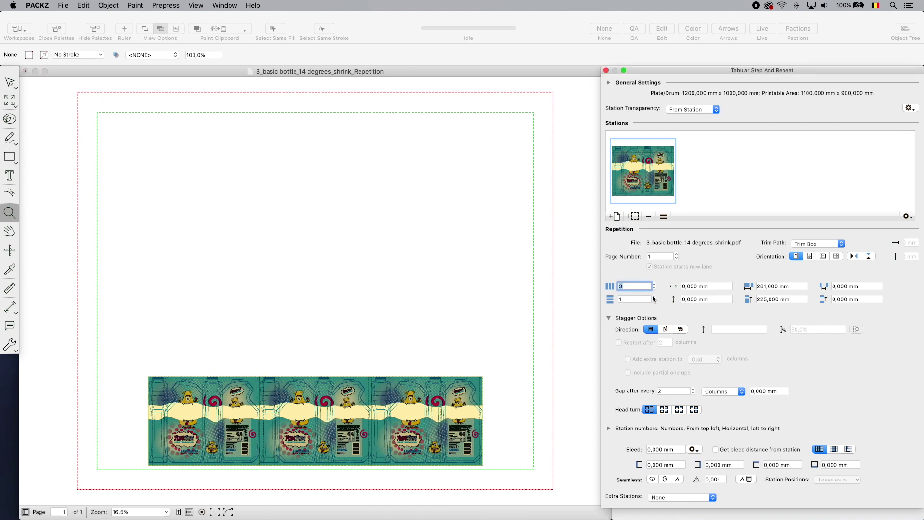
{"action": "left_click", "coordinate": [654, 297]}
{"action": "left_click", "coordinate": [654, 297]}
{"action": "left_click", "coordinate": [665, 329]}
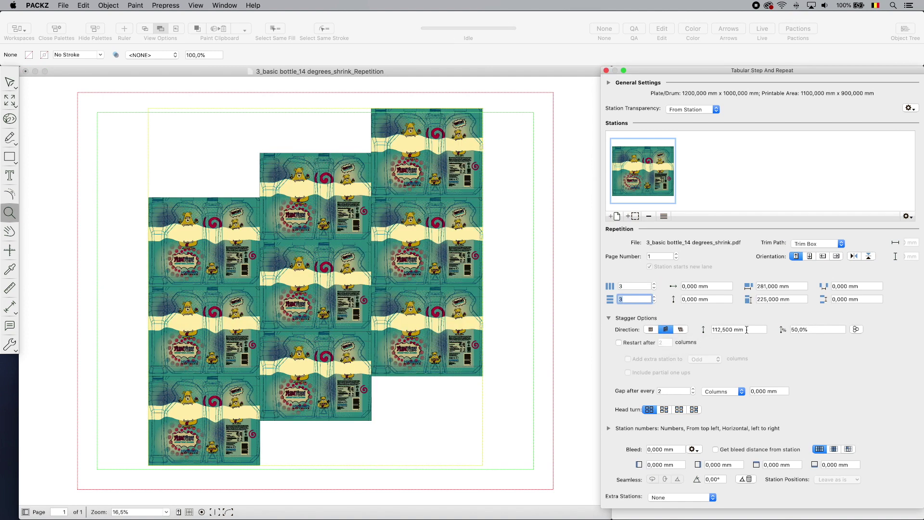
{"action": "left_click", "coordinate": [747, 329]}
{"action": "type", "text": "25"}
{"action": "key", "text": "Tab"}
{"action": "left_click", "coordinate": [618, 343]}
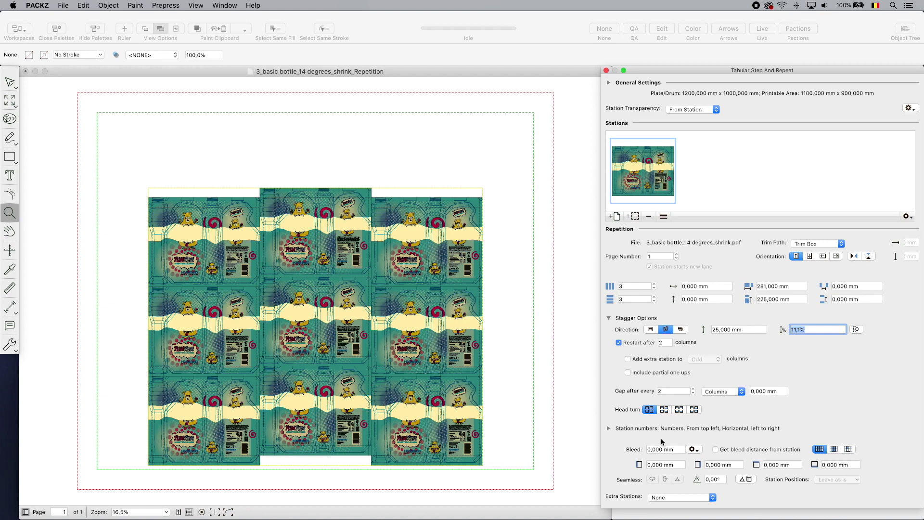
Step: Set a 3 mm bleed and add extra stations at the top
{"action": "left_click", "coordinate": [665, 449]}
{"action": "type", "text": "3"}
{"action": "key", "text": "Tab"}
{"action": "left_click", "coordinate": [712, 497]}
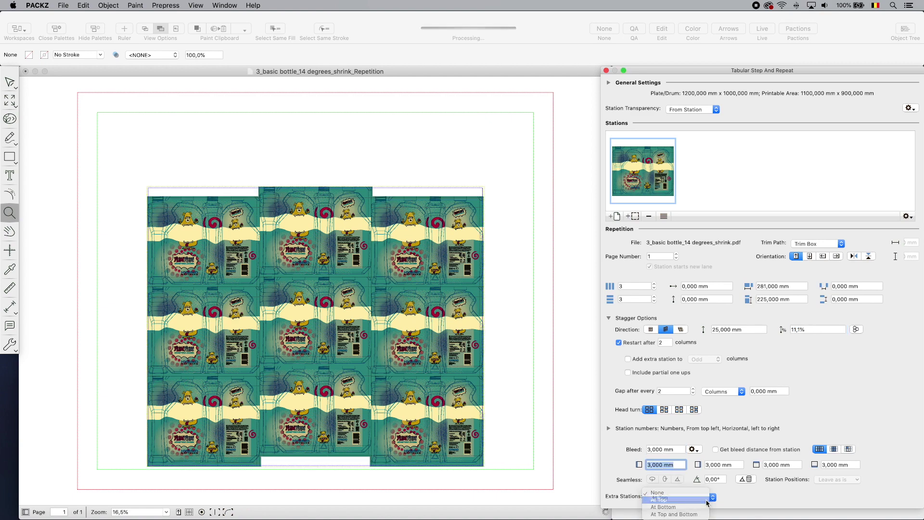
{"action": "left_click", "coordinate": [660, 500]}
{"action": "left_click", "coordinate": [166, 6]}
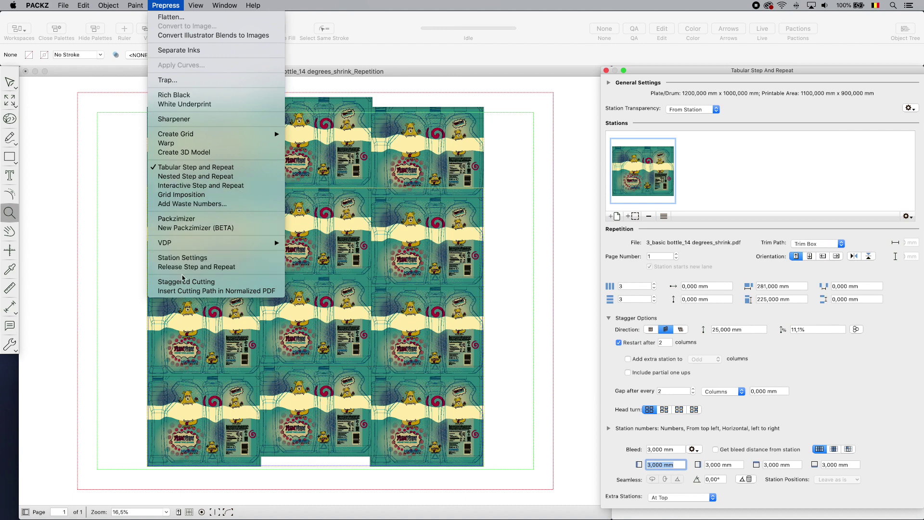
Step: Create a staggered cutting path with 13 mm extra width for the Varnish separation only
{"action": "left_click", "coordinate": [181, 283]}
{"action": "left_click", "coordinate": [135, 126]}
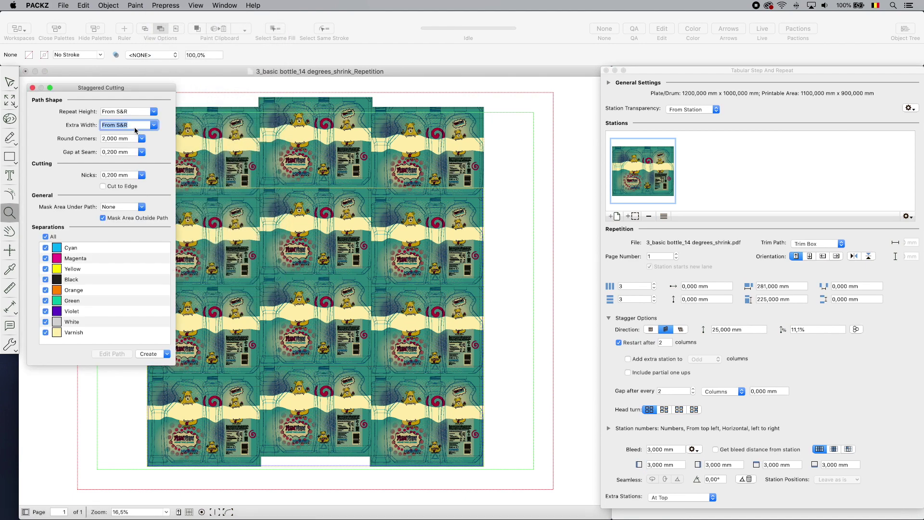
{"action": "type", "text": "13"}
{"action": "key", "text": "Tab"}
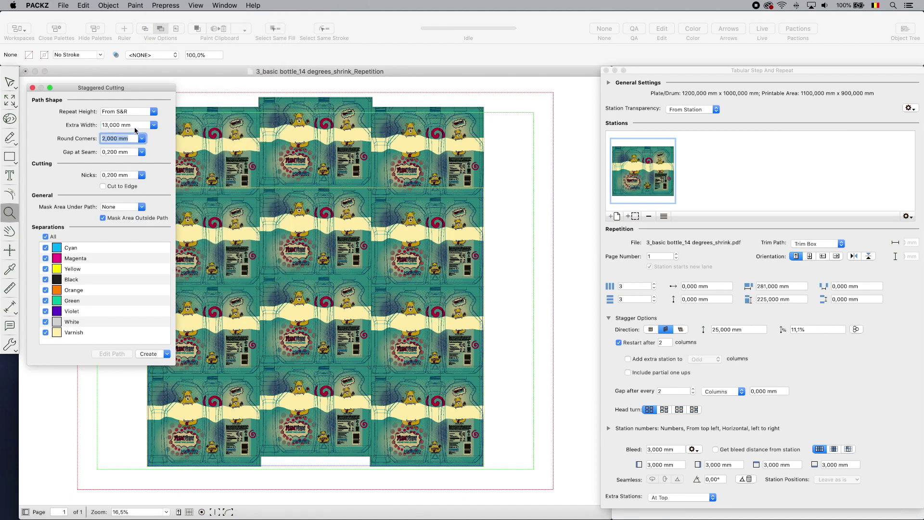
{"action": "left_click", "coordinate": [46, 237]}
{"action": "left_click", "coordinate": [46, 248]}
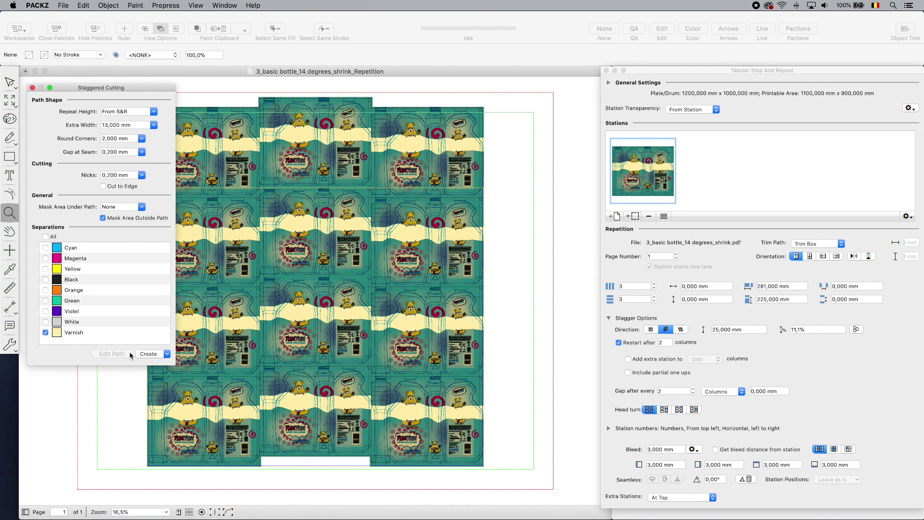
{"action": "left_click", "coordinate": [147, 354]}
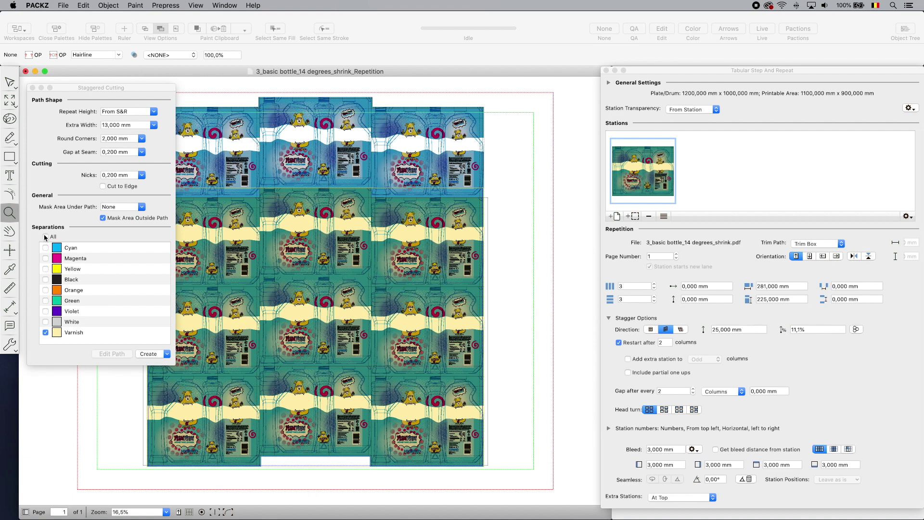
Step: Create a second cutting path for all non-Varnish separations and move it down over the lower rows
{"action": "left_click", "coordinate": [45, 237]}
{"action": "left_click", "coordinate": [45, 332]}
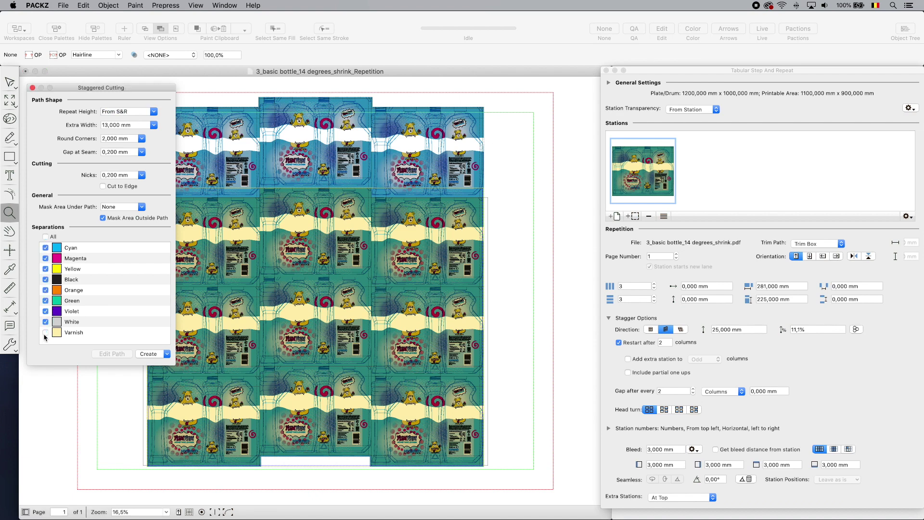
{"action": "left_click", "coordinate": [149, 354]}
{"action": "left_click", "coordinate": [109, 354]}
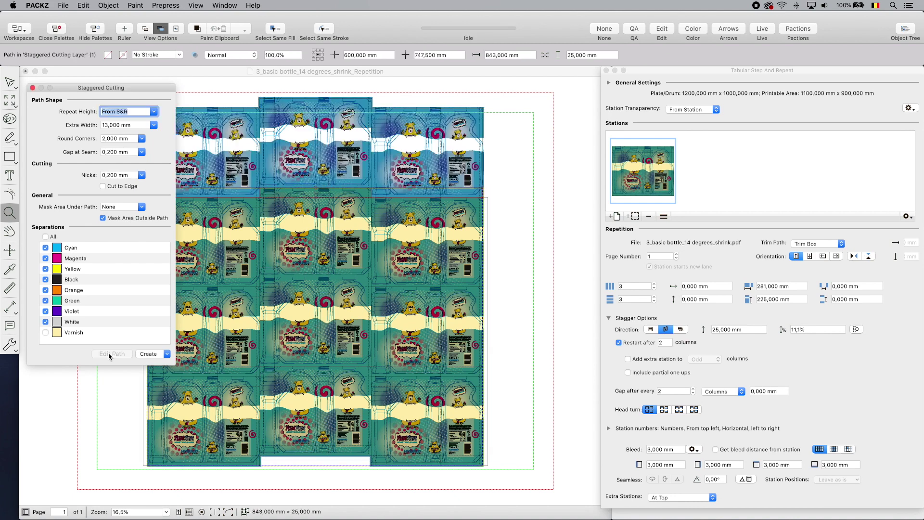
{"action": "left_click", "coordinate": [9, 107]}
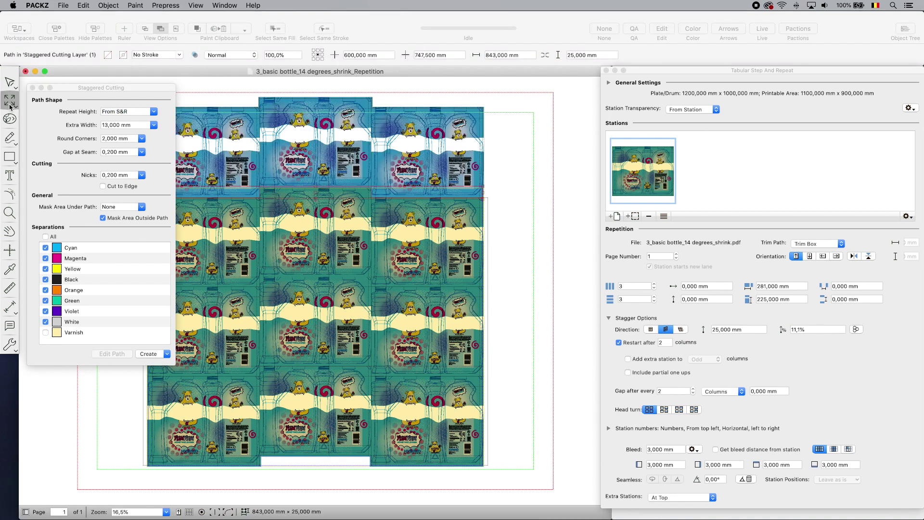
{"action": "left_click_drag", "start_coordinate": [254, 187], "coordinate": [253, 408]}
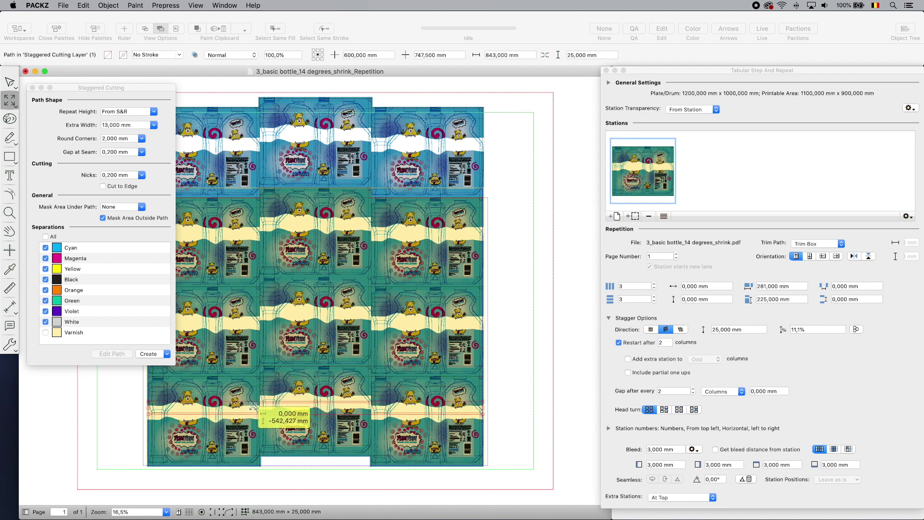
{"action": "left_click", "coordinate": [148, 354]}
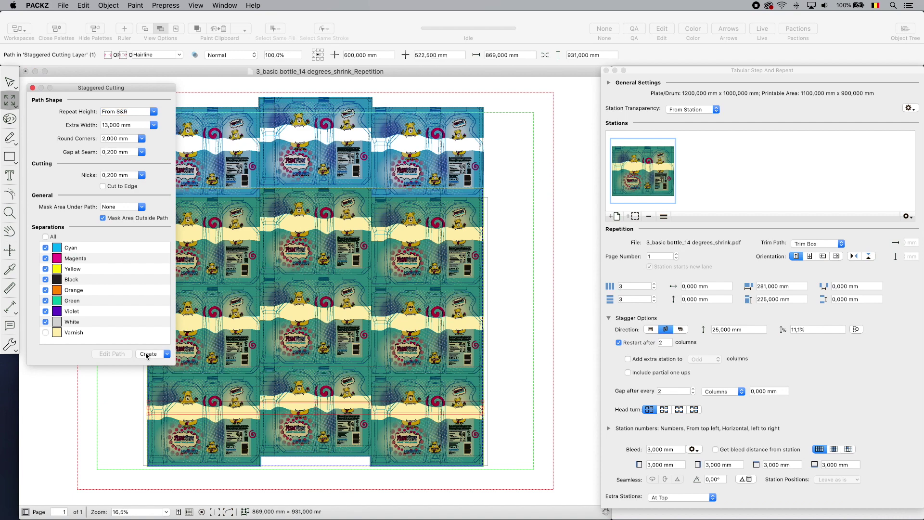
{"action": "key", "text": "super+alt+2"}
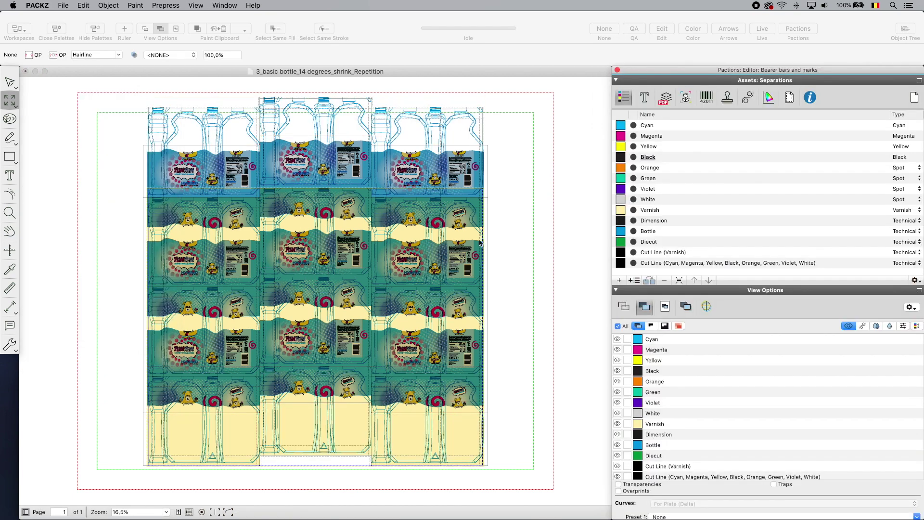
Step: Run the Bearer bars and marks paction with a bearer width of 20
{"action": "left_click", "coordinate": [797, 30]}
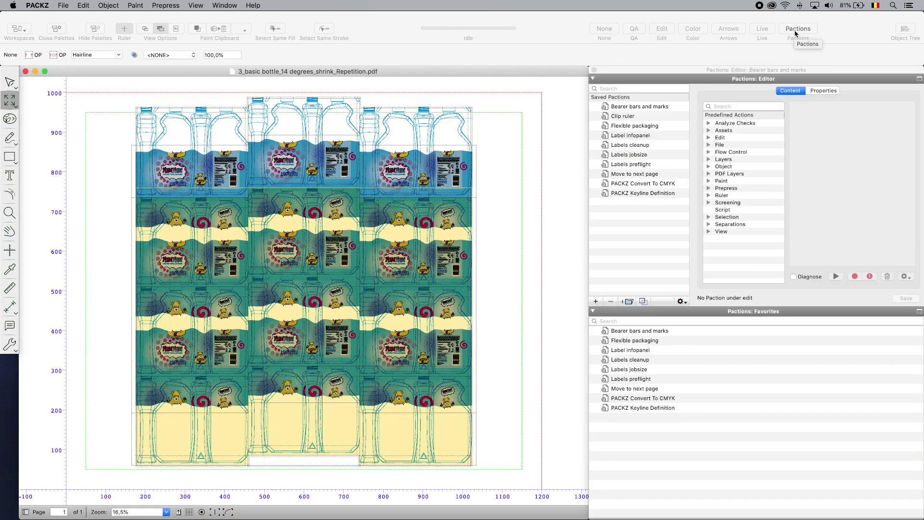
{"action": "left_click", "coordinate": [626, 106]}
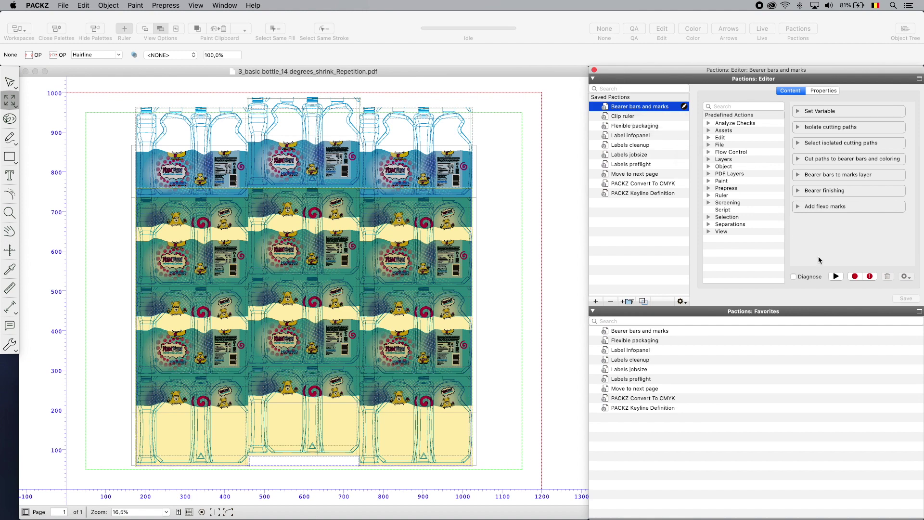
{"action": "left_click", "coordinate": [834, 275]}
{"action": "type", "text": "20"}
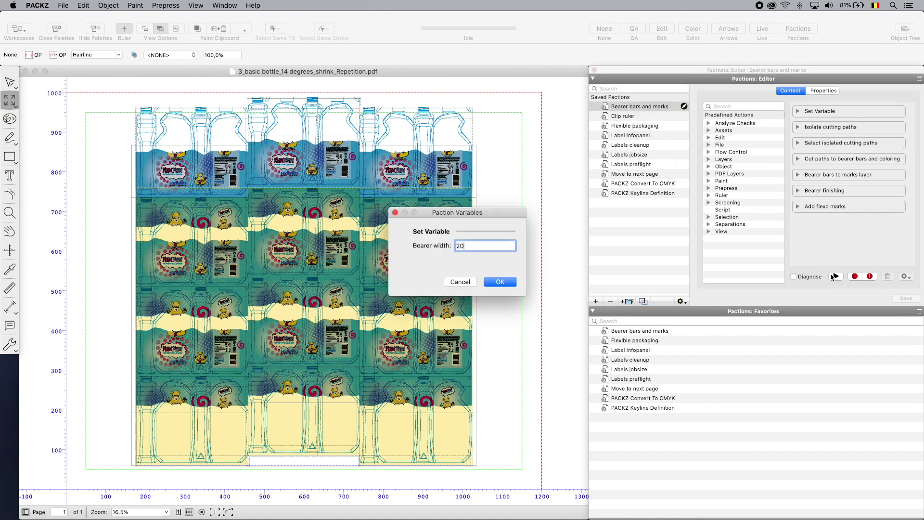
{"action": "key", "text": "Return"}
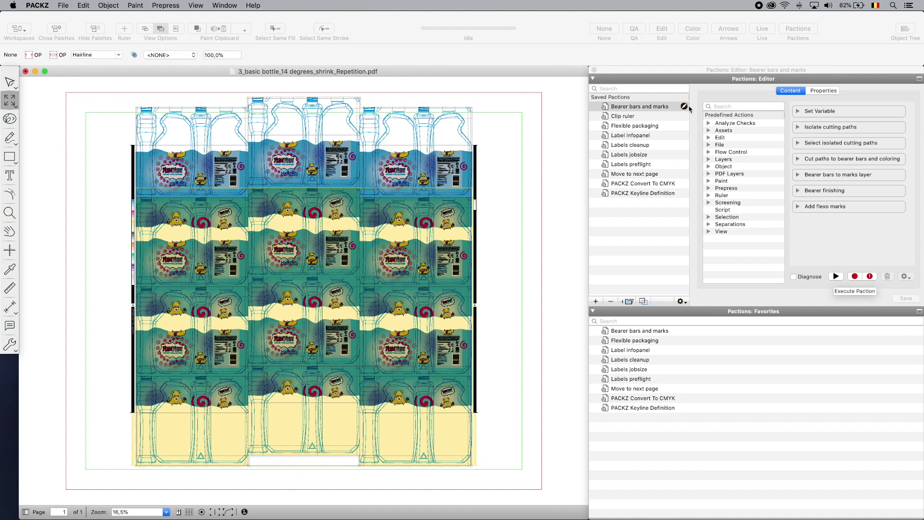
Step: Preview Cyan alone, zoomed on its lower-left bearer bar, then Magenta alone
{"action": "left_click", "coordinate": [639, 34]}
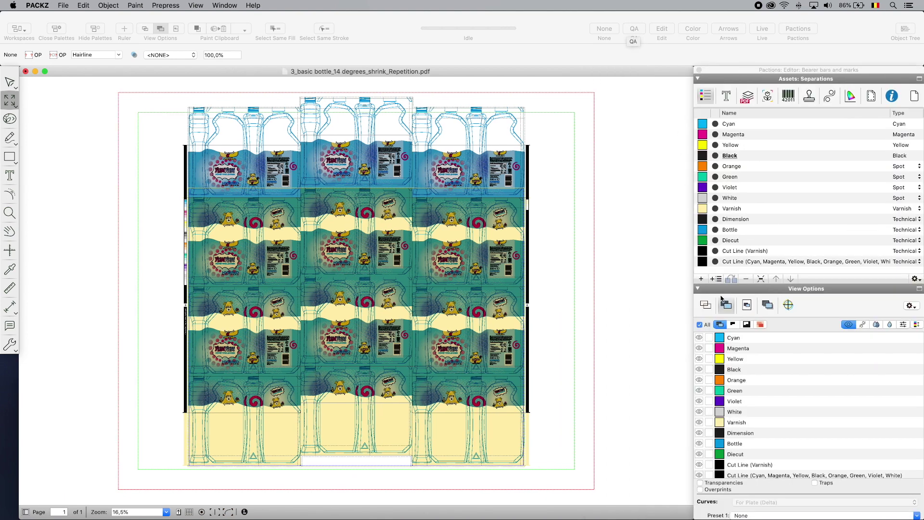
{"action": "left_click_drag", "start_coordinate": [699, 353], "coordinate": [699, 465]}
{"action": "key", "text": "z"}
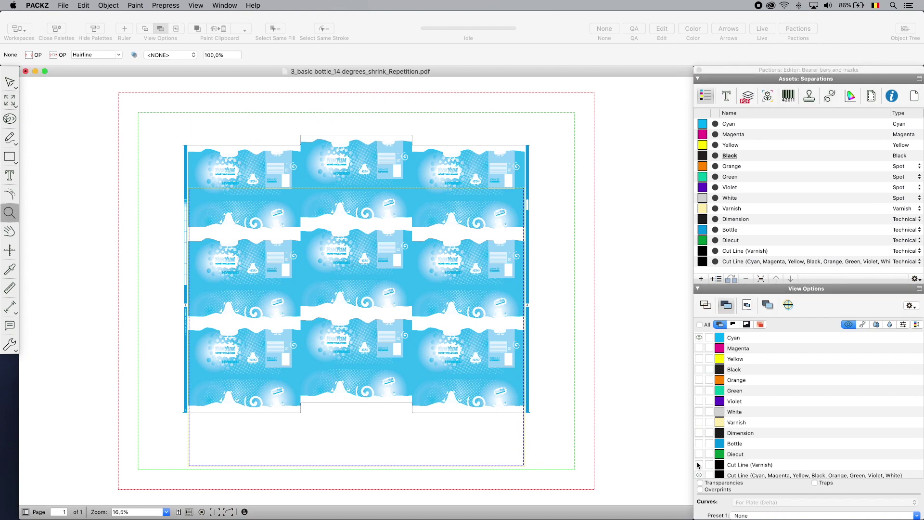
{"action": "left_click_drag", "start_coordinate": [175, 400], "coordinate": [201, 425]}
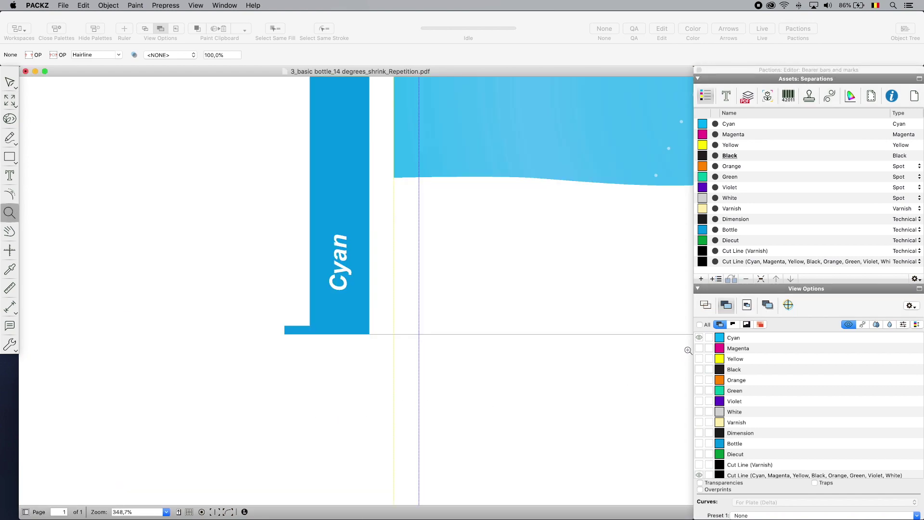
{"action": "left_click", "coordinate": [701, 337]}
{"action": "left_click", "coordinate": [701, 347]}
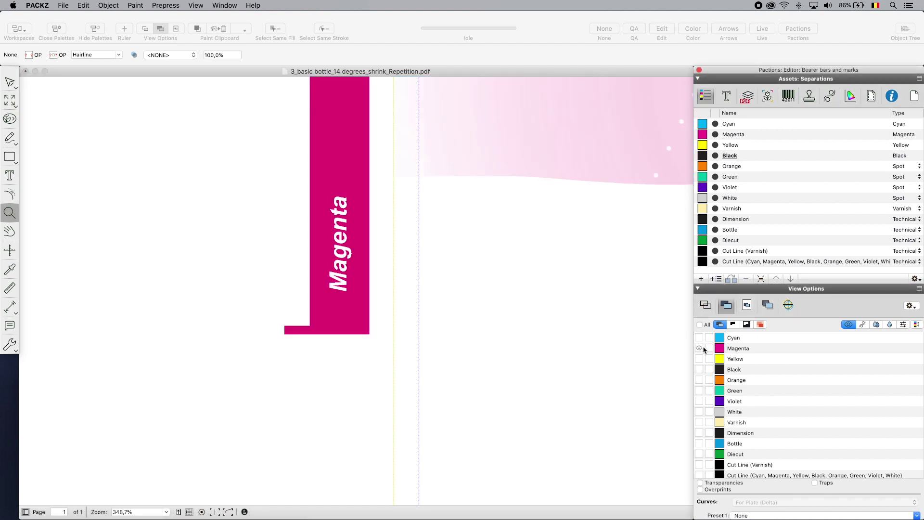
Step: Show the whole page with the Cyan–White inks, Varnish and both Cut Line separations visible
{"action": "key", "text": "super+0"}
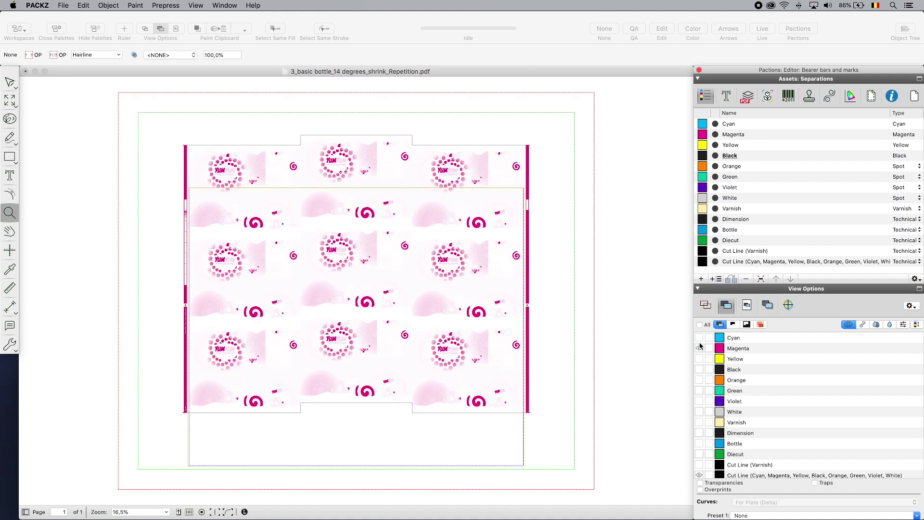
{"action": "left_click", "coordinate": [699, 337]}
{"action": "left_click", "coordinate": [699, 359]}
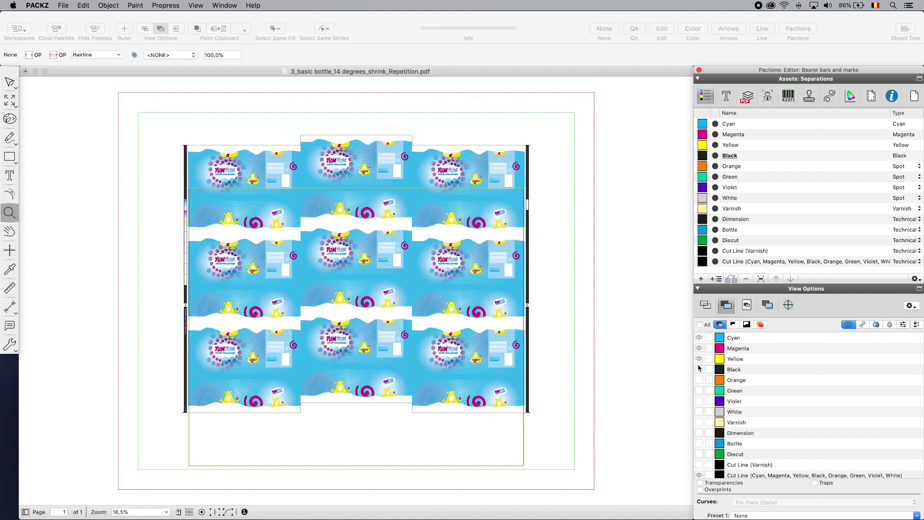
{"action": "left_click", "coordinate": [698, 380]}
{"action": "left_click", "coordinate": [699, 390]}
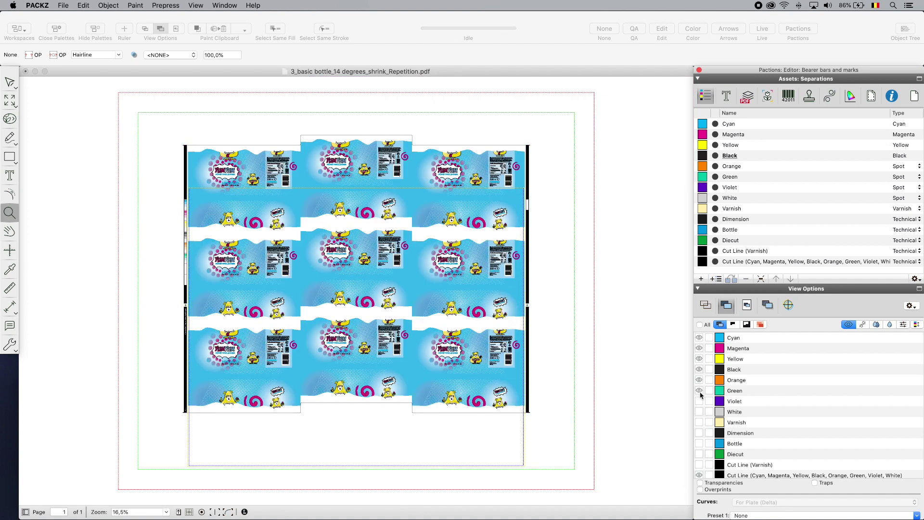
{"action": "left_click", "coordinate": [699, 401]}
{"action": "left_click", "coordinate": [700, 412]}
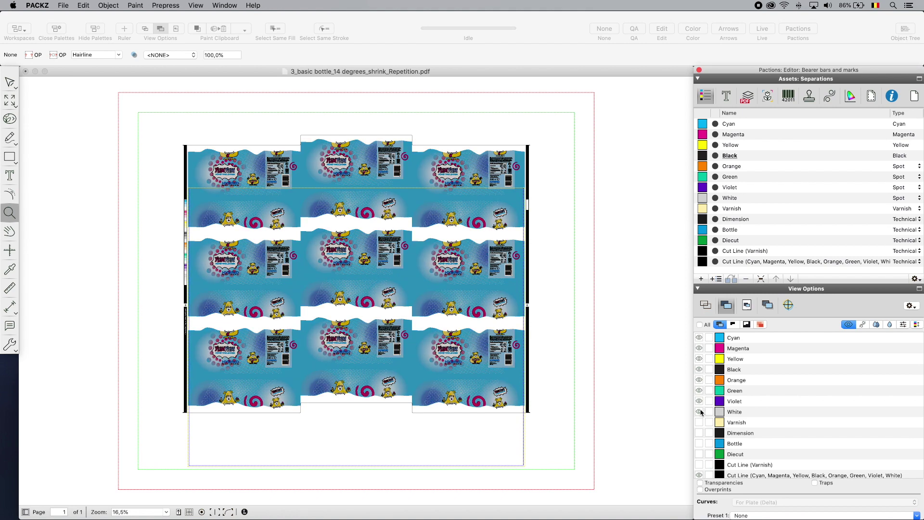
{"action": "left_click", "coordinate": [699, 422], "text": "alt"}
{"action": "left_click", "coordinate": [699, 464]}
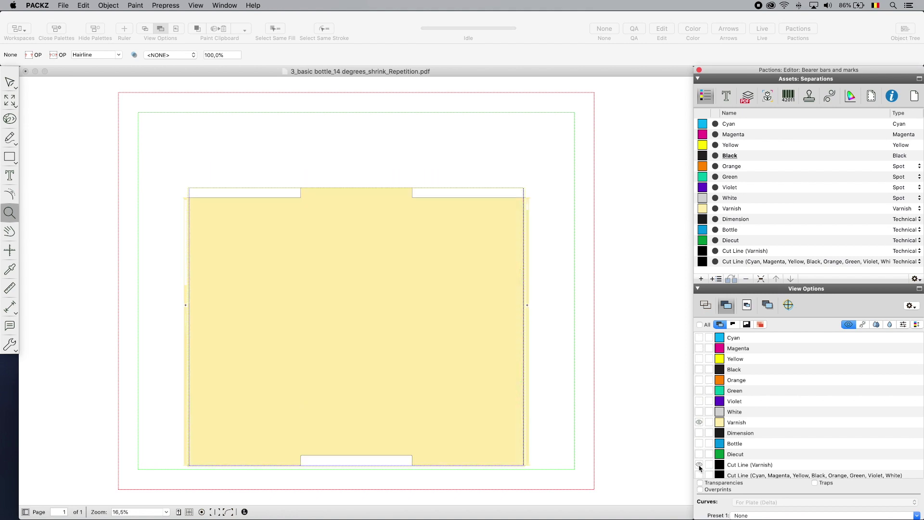
{"action": "left_click", "coordinate": [701, 474]}
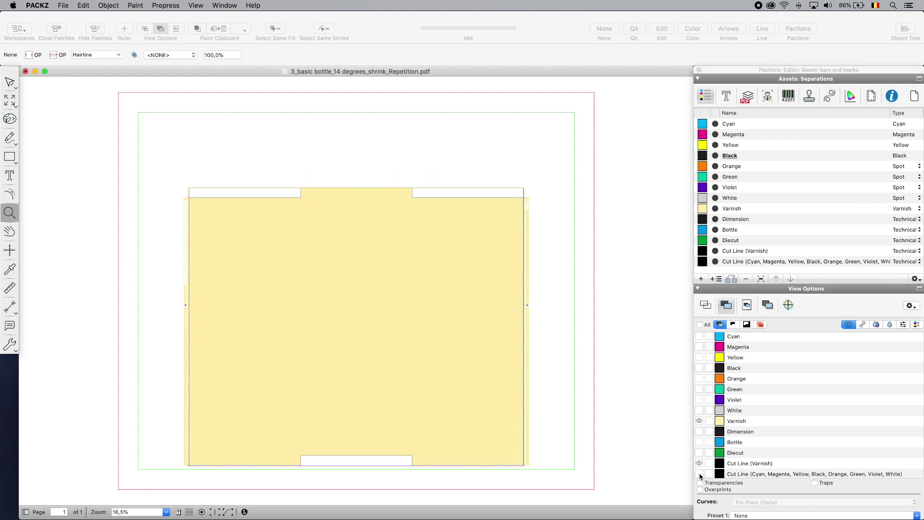
{"action": "left_click", "coordinate": [699, 475]}
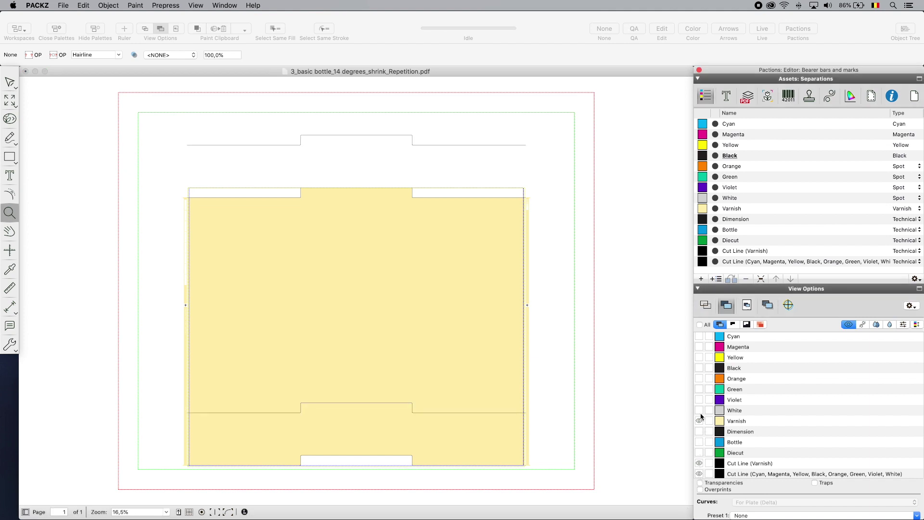
{"action": "left_click_drag", "start_coordinate": [700, 406], "coordinate": [699, 337]}
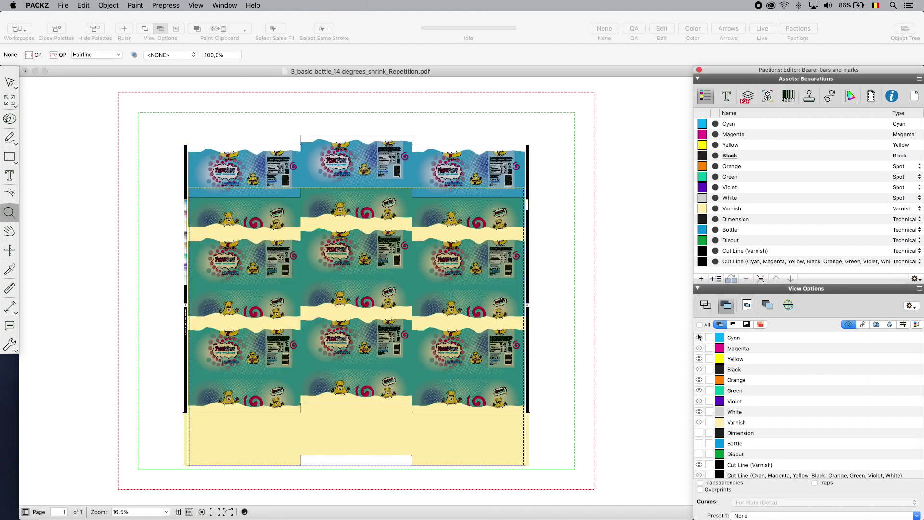